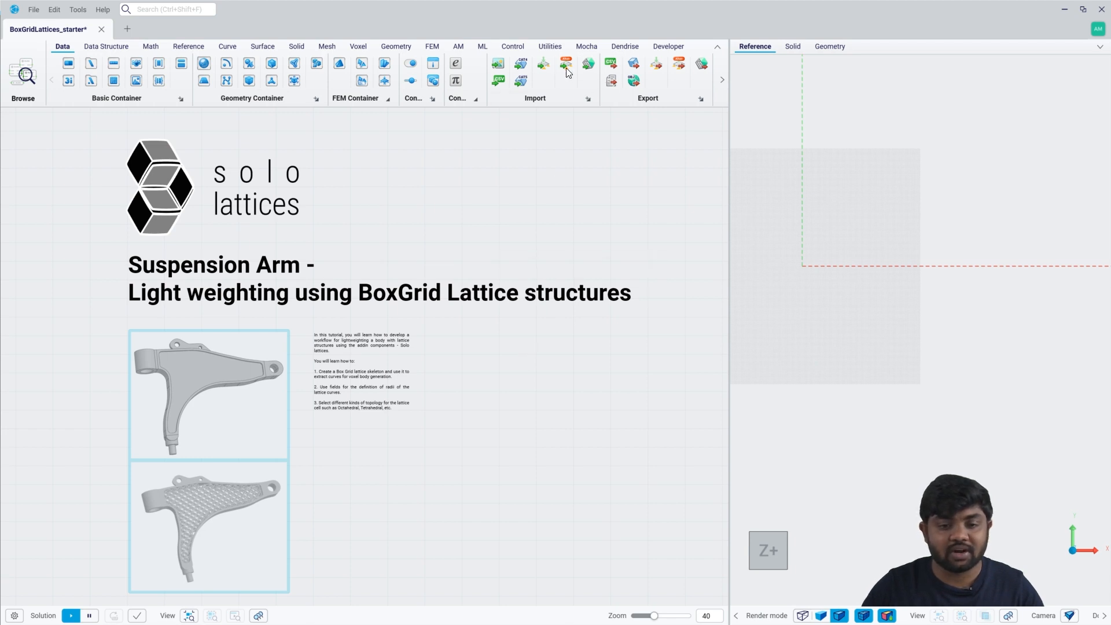
# Look over the Mocha and Dendrise add-in components, and inspect the non-design space in the Input Data saved view.
pyautogui.click(586, 50)
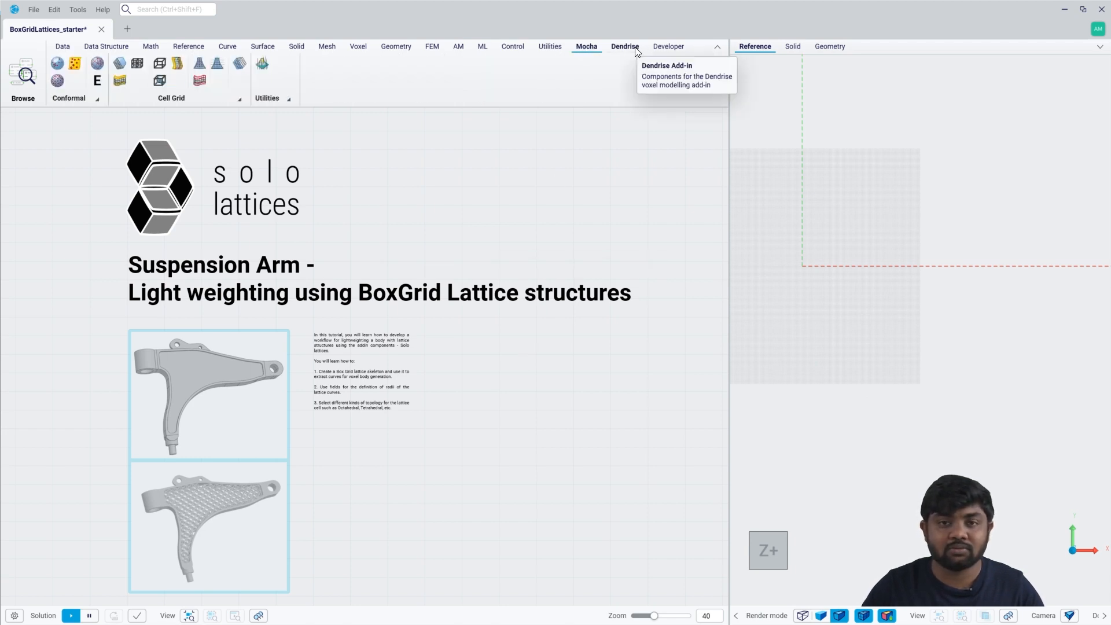
pyautogui.click(625, 49)
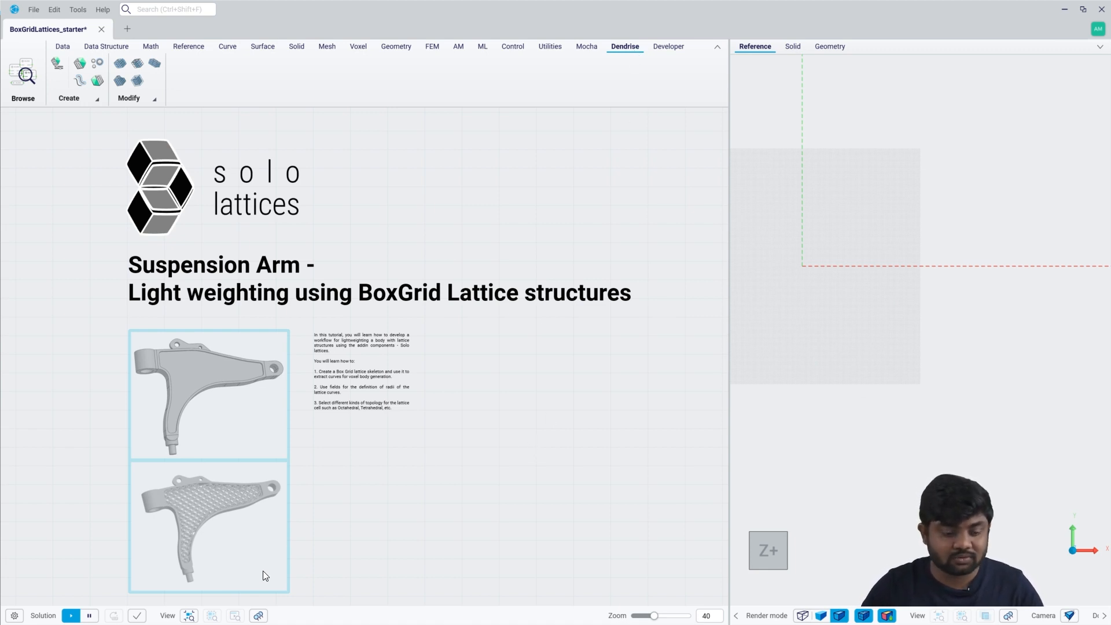
pyautogui.click(258, 616)
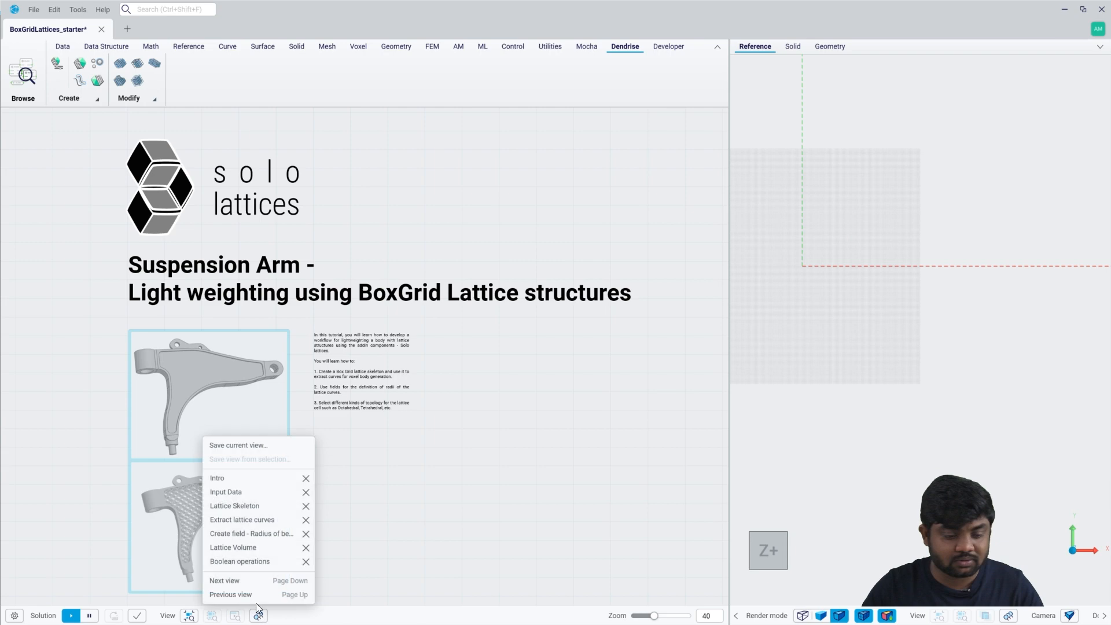
pyautogui.click(231, 490)
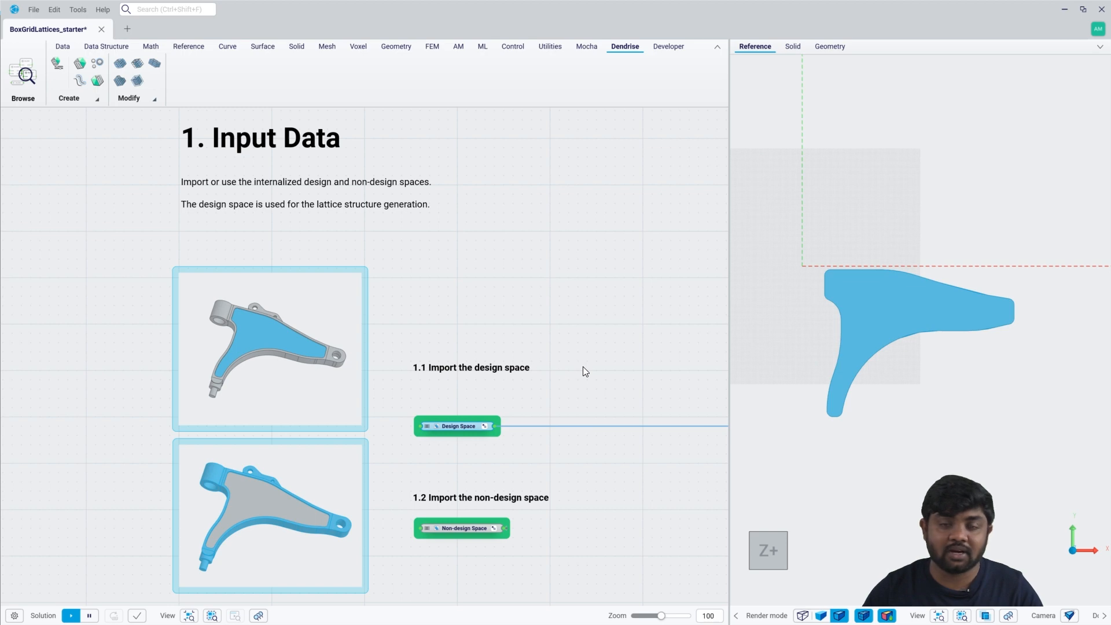
pyautogui.click(472, 530)
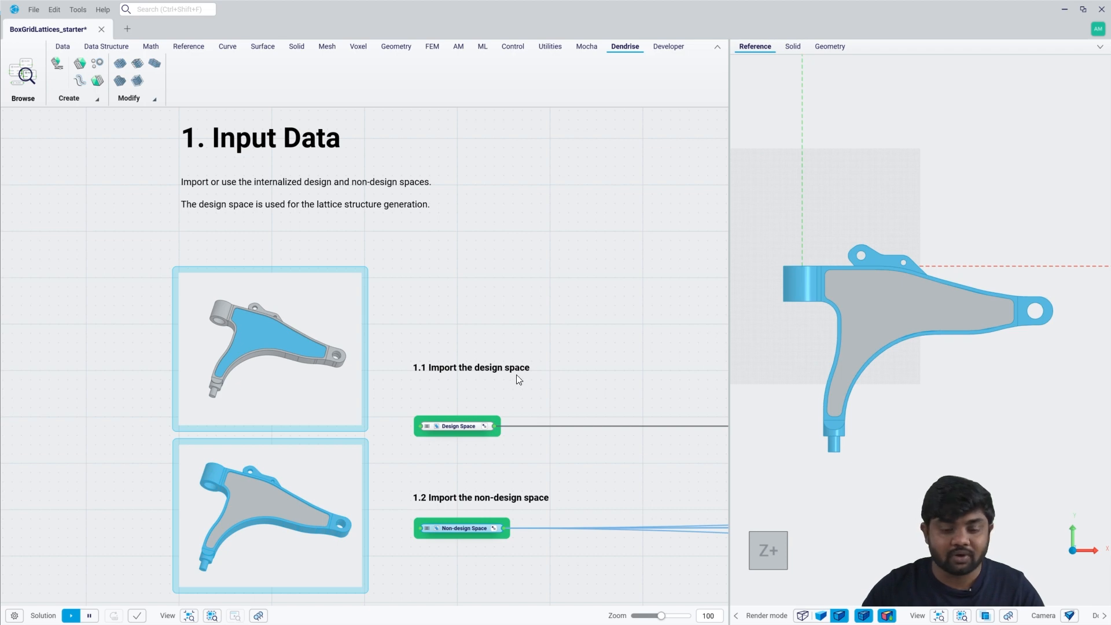
# Search the component library for "import" and review the available geometry import formats without placing one.
pyautogui.rightClick(416, 293)
pyautogui.click(415, 291)
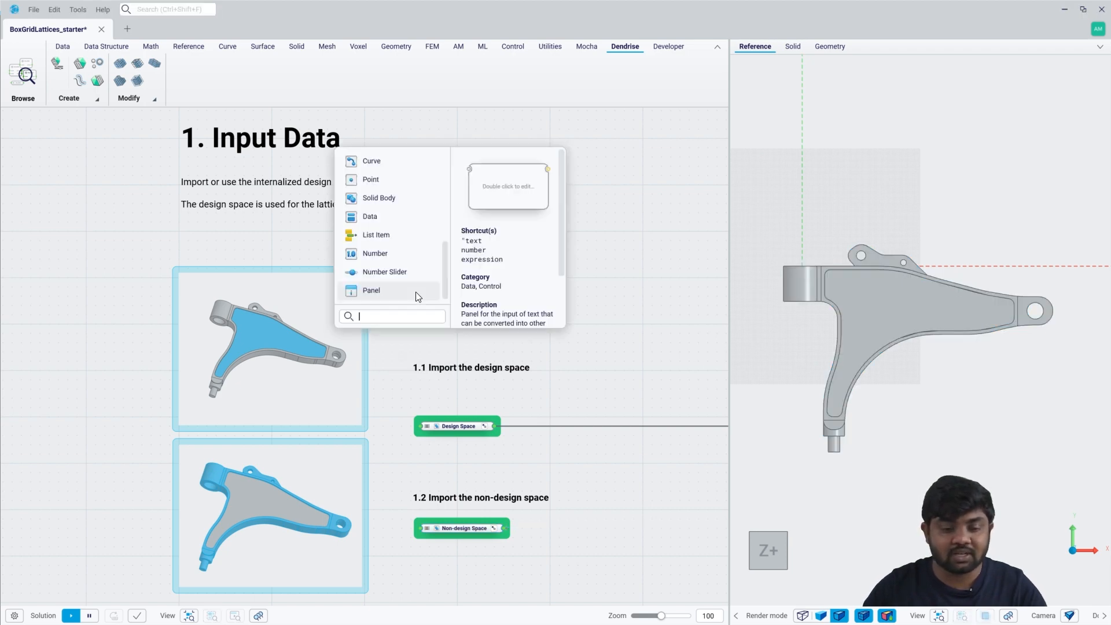
pyautogui.write('import')
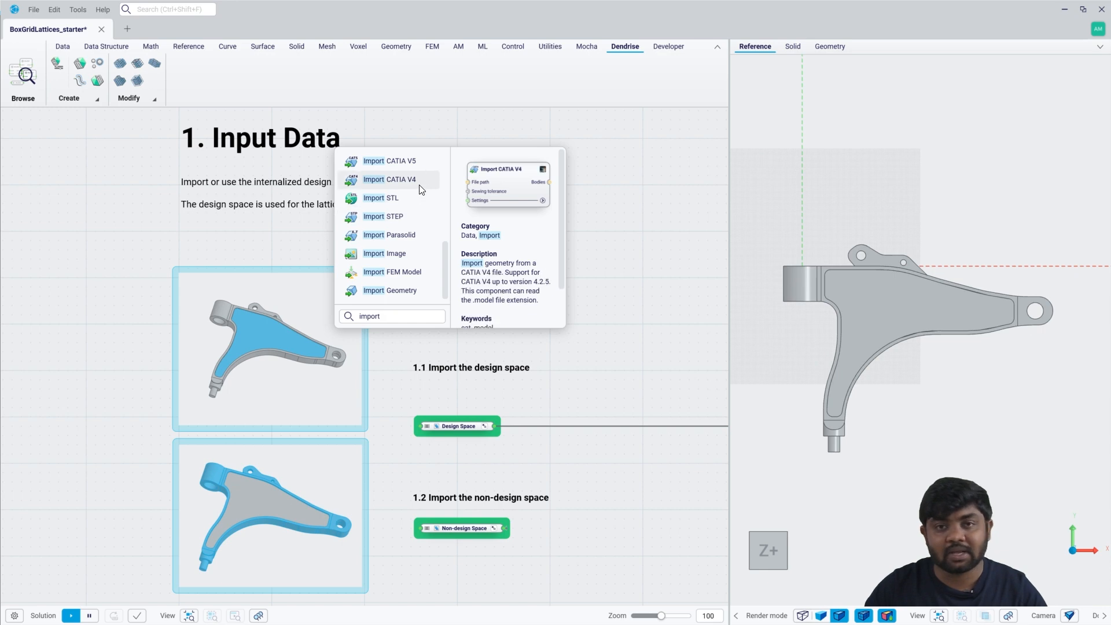
pyautogui.click(393, 558)
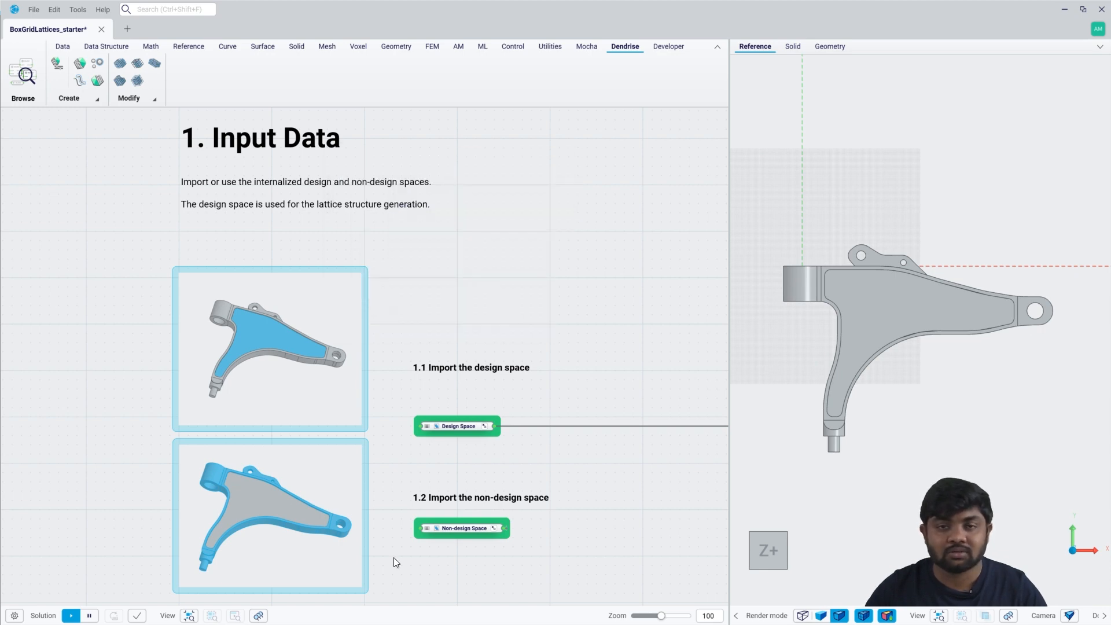
# Go to the Lattice Skeleton saved view and add a Box Cell Grid from Body component fed by the Design Space.
pyautogui.click(258, 615)
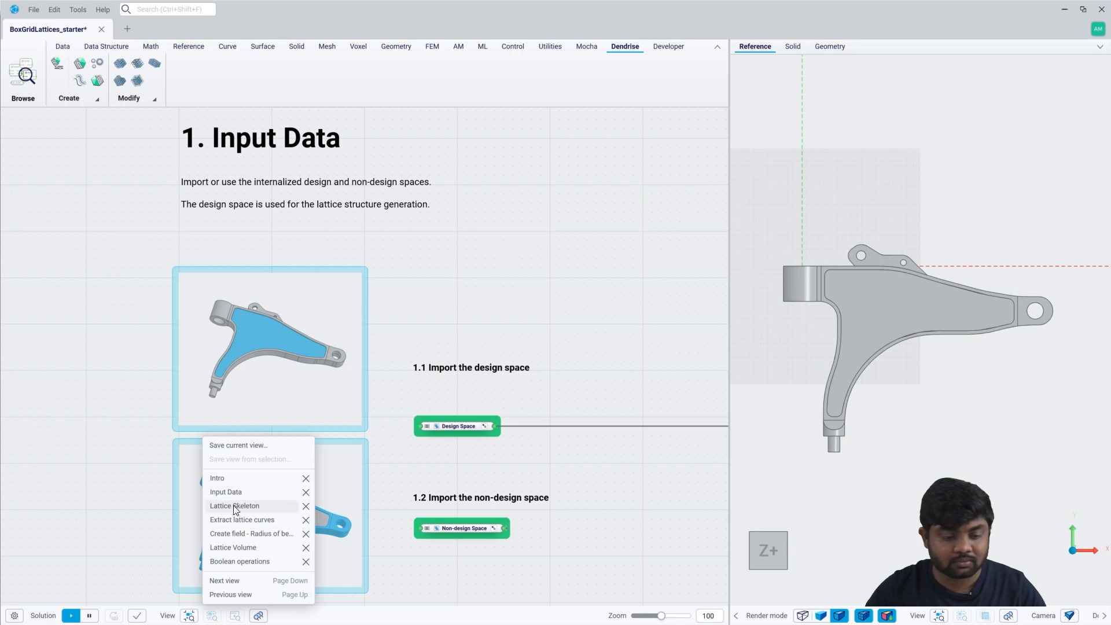
pyautogui.click(235, 506)
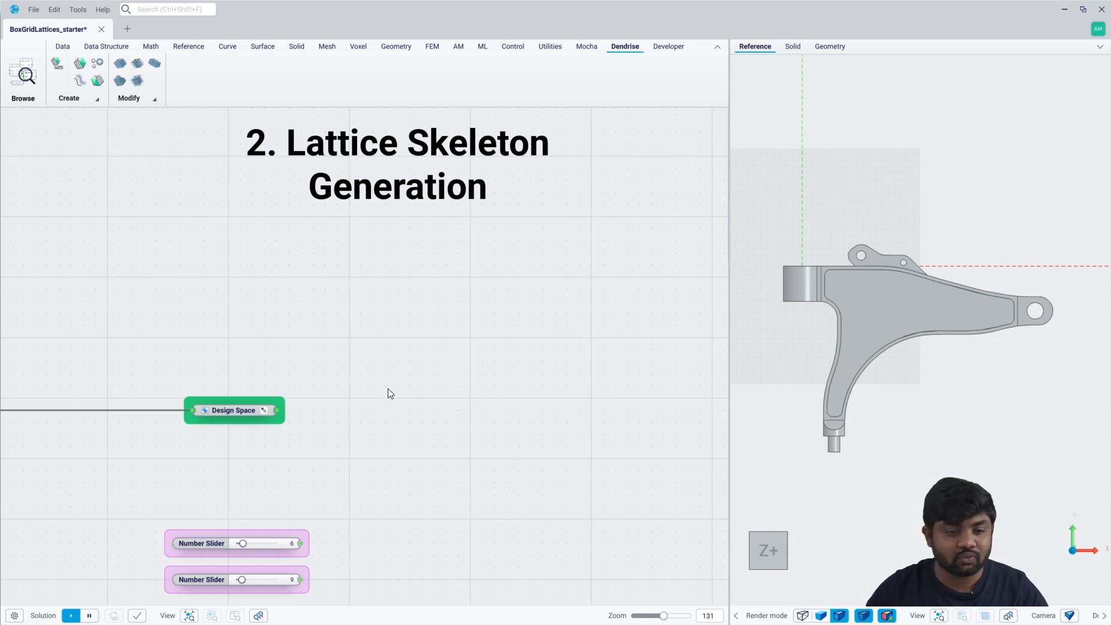
pyautogui.moveTo(275, 411); pyautogui.dragTo(372, 412)
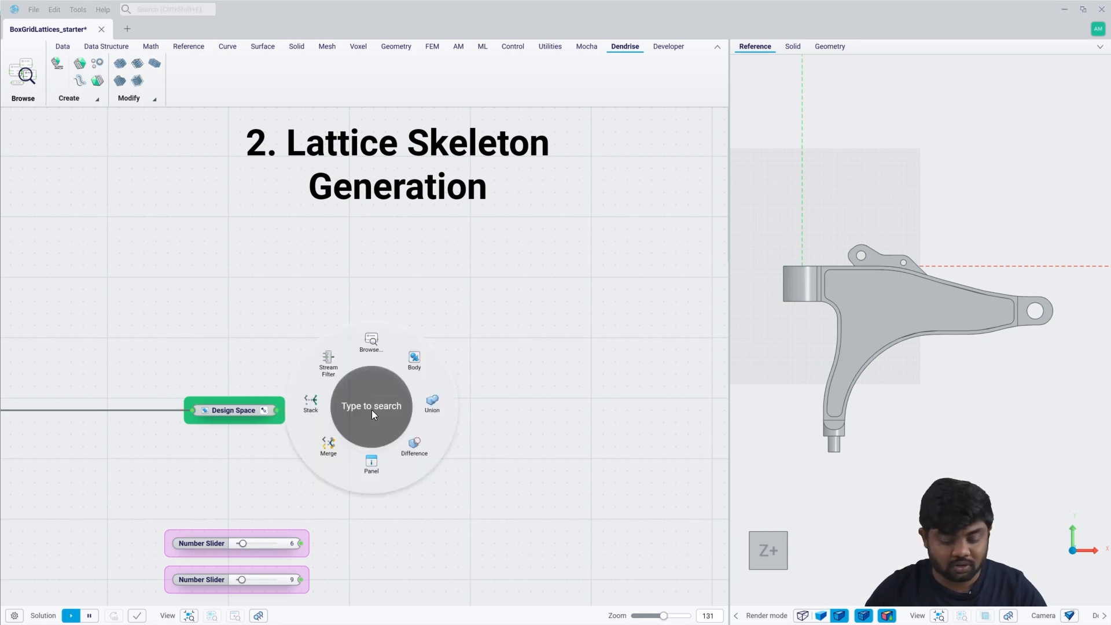
pyautogui.click(372, 413)
pyautogui.write('box c')
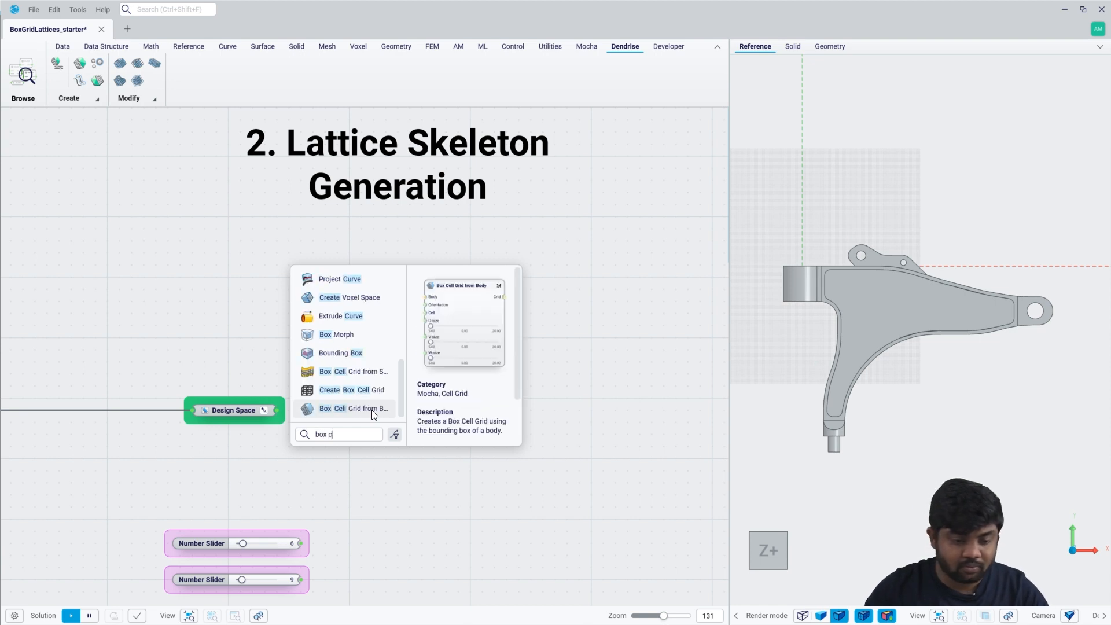
pyautogui.click(372, 411)
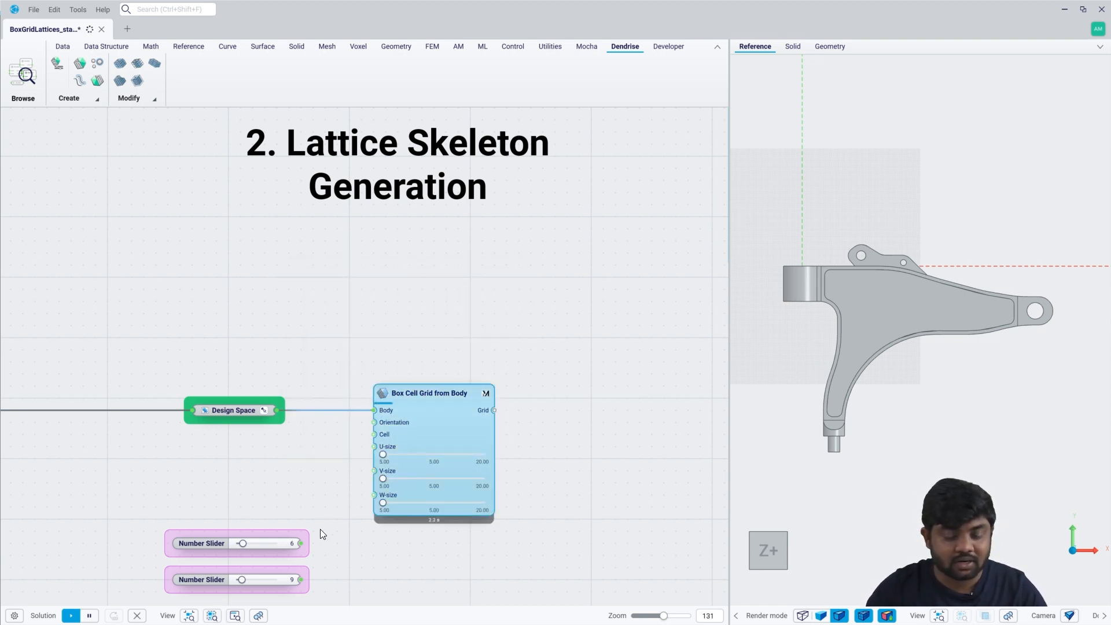
# Feed the cell grid's U-size and V-size from the slider set to 6 and its W-size from the slider set to 9.
pyautogui.moveTo(429, 435); pyautogui.dragTo(425, 507)
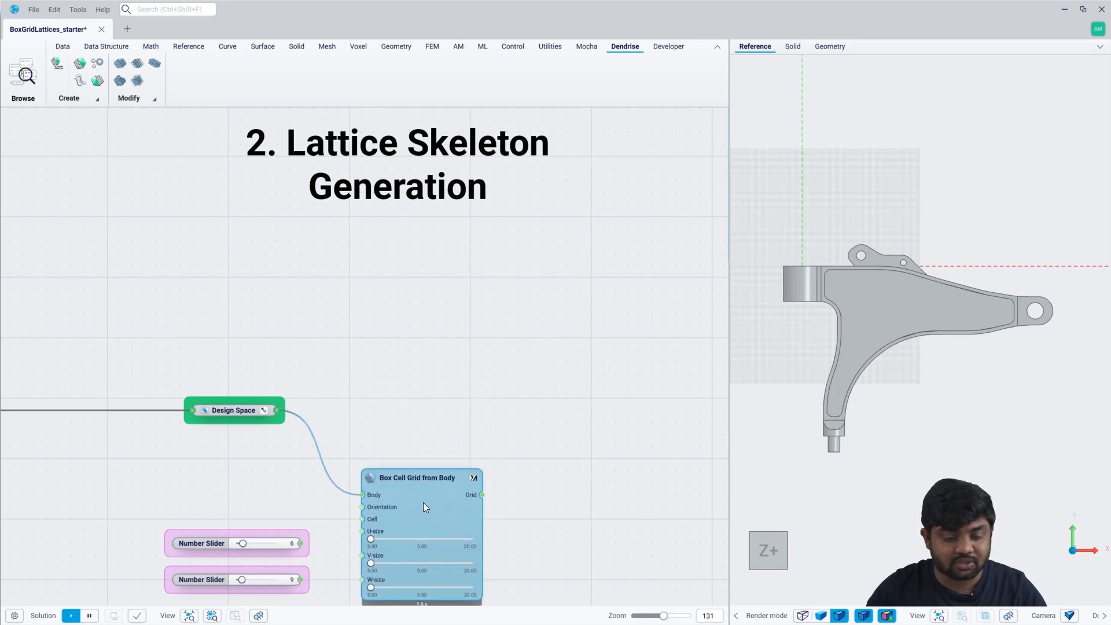
pyautogui.moveTo(342, 540); pyautogui.dragTo(362, 579)
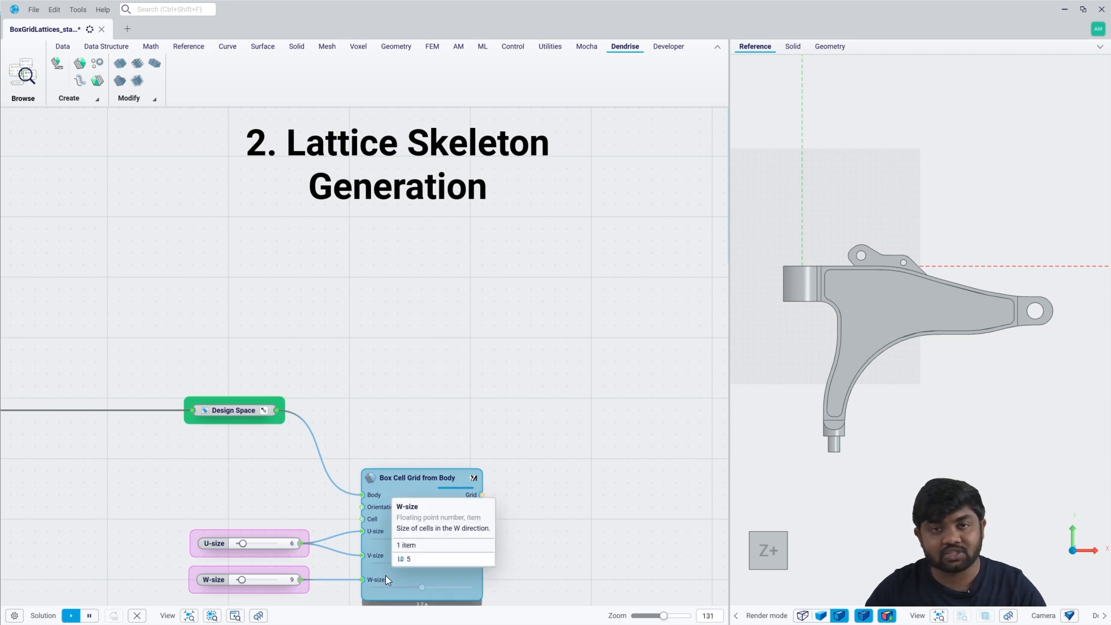
# Examine the size and orientation inputs of Box Cell Grid from Body and view its help page.
pyautogui.moveTo(386, 538)
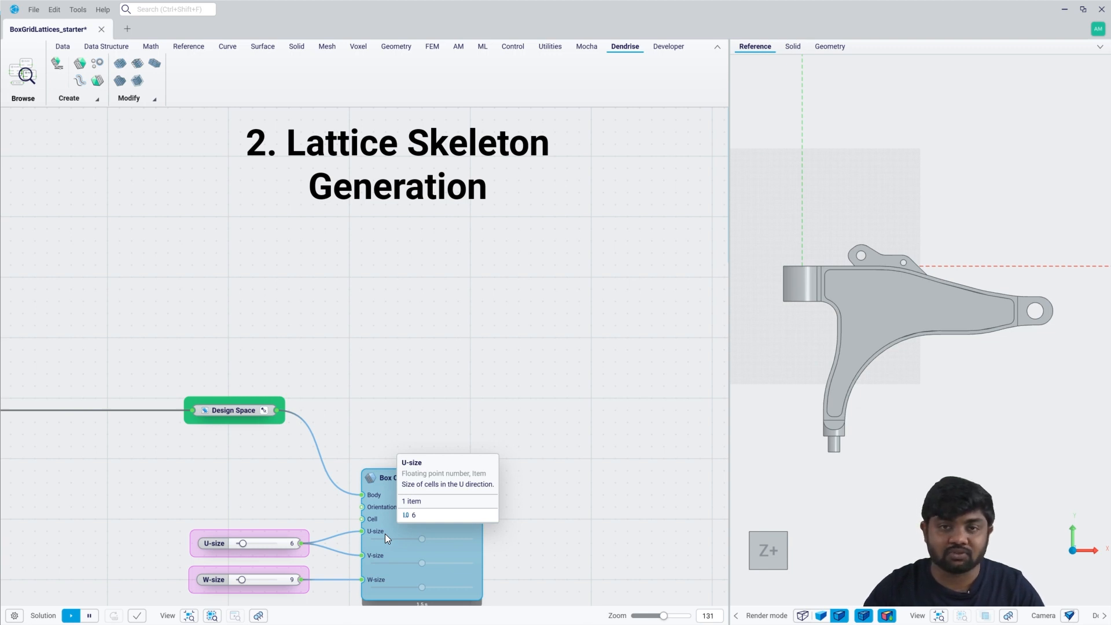
pyautogui.moveTo(386, 506)
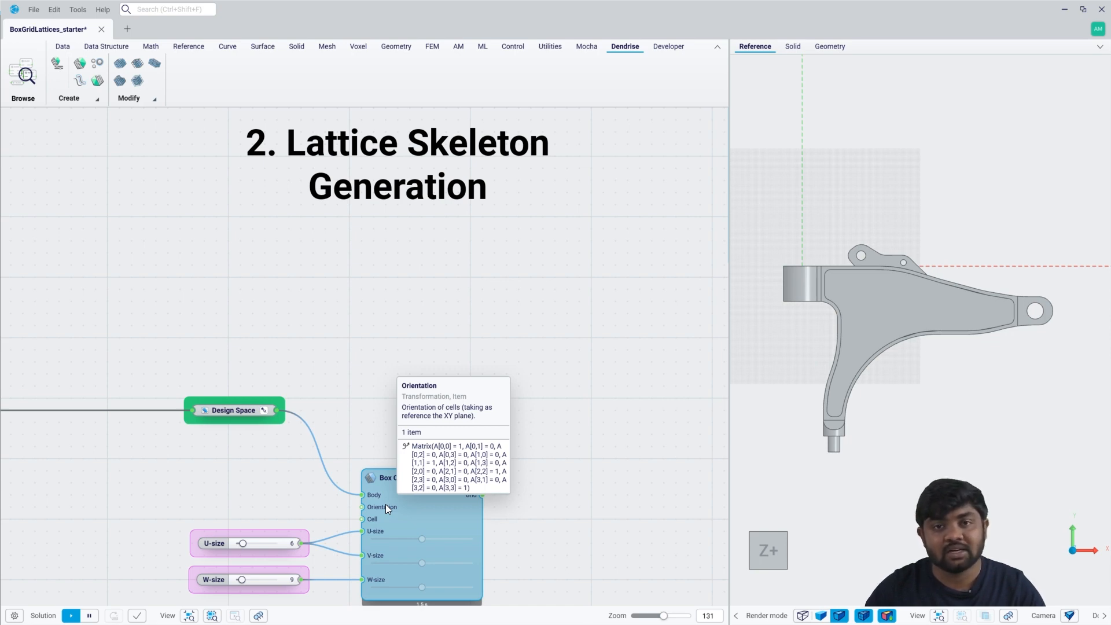
pyautogui.rightClick(414, 490)
pyautogui.click(468, 604)
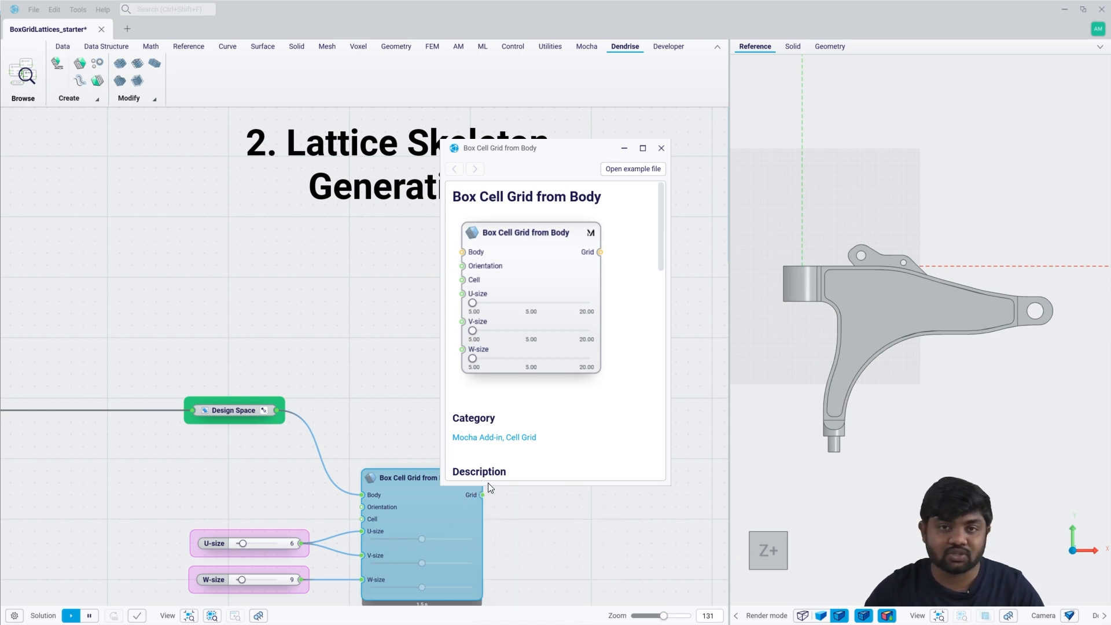
pyautogui.click(661, 148)
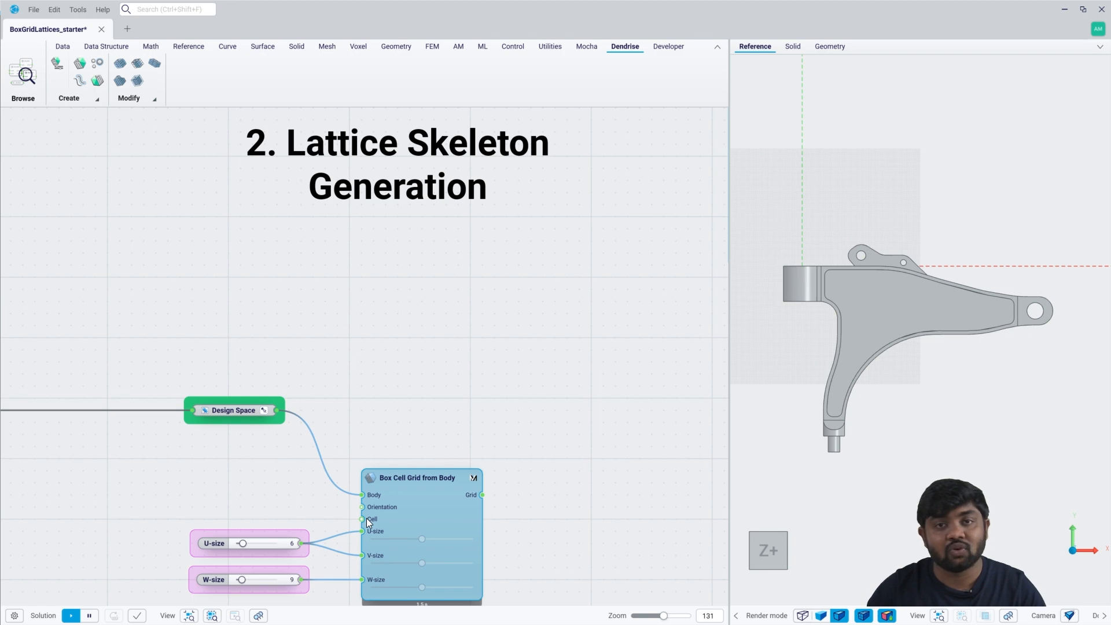
# Add a Trim Cell Grid component that trims the box cell grid by the Design Space body, and hide the untrimmed grid's preview.
pyautogui.click(517, 483)
pyautogui.click(457, 495)
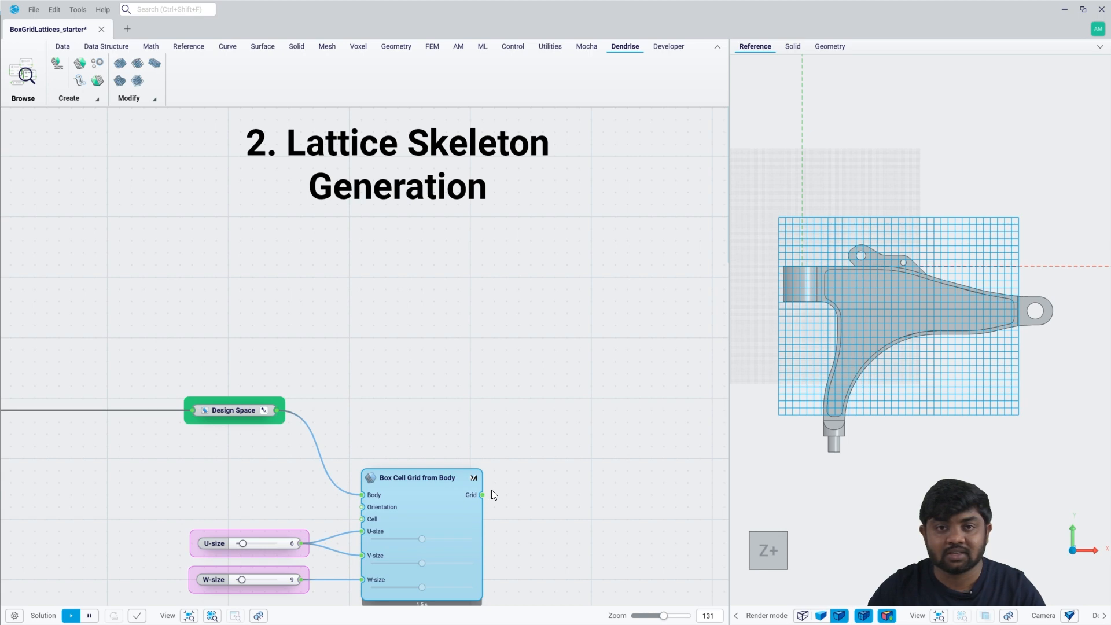
pyautogui.moveTo(484, 495); pyautogui.dragTo(585, 414)
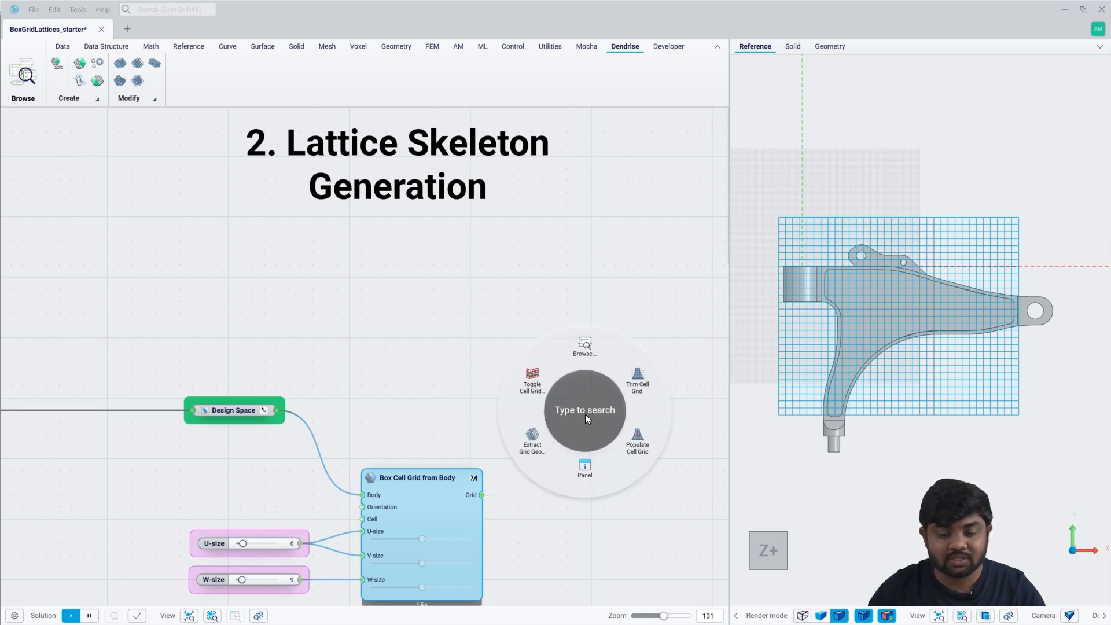
pyautogui.click(639, 379)
pyautogui.click(616, 409)
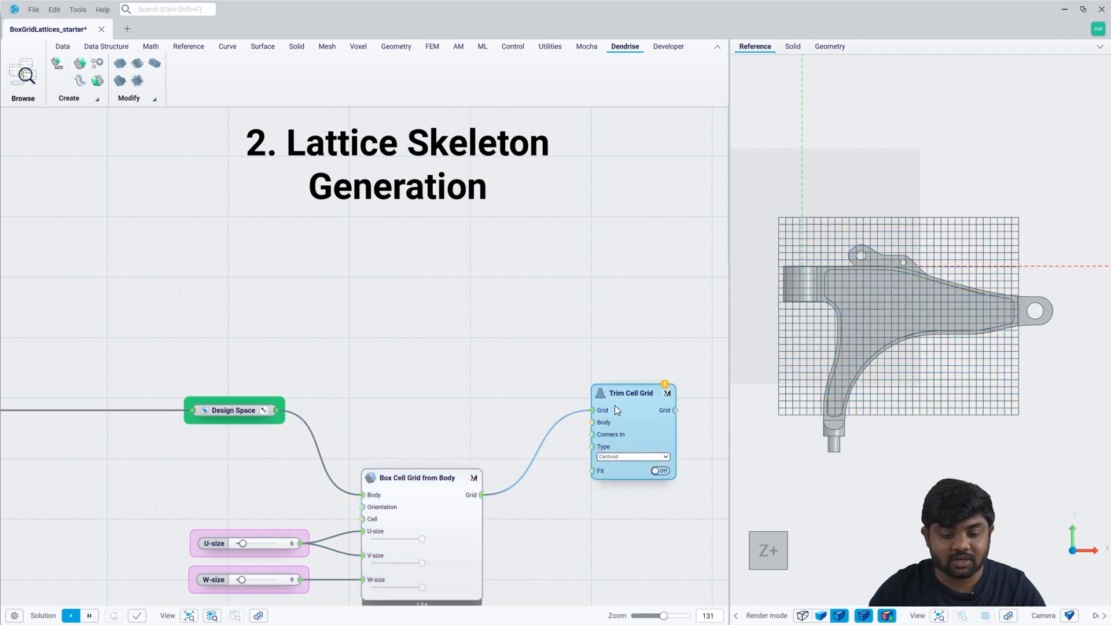
pyautogui.moveTo(278, 410); pyautogui.dragTo(620, 394)
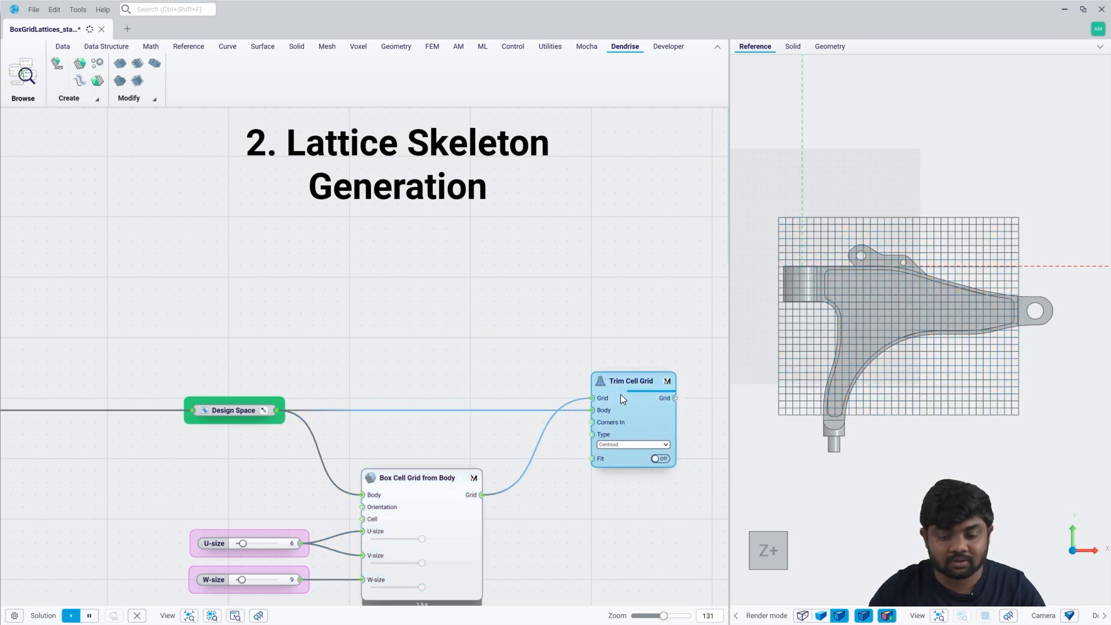
pyautogui.click(423, 495)
pyautogui.hotkey('ctrl', 'q')
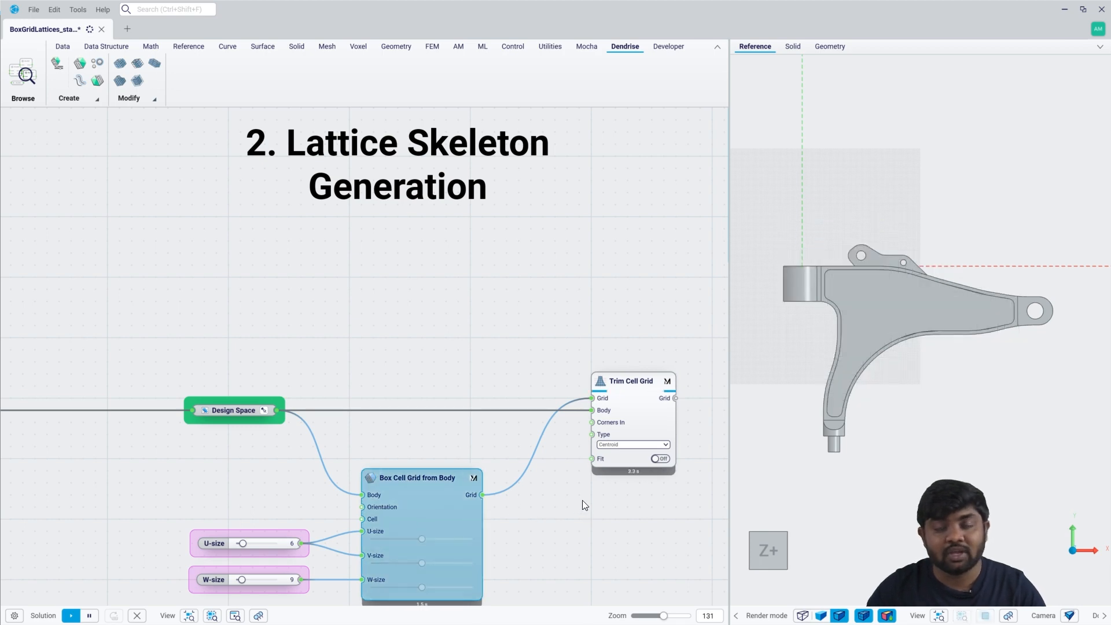
# Examine the Type options of the Trim Cell Grid component.
pyautogui.scroll(3, 631, 481)
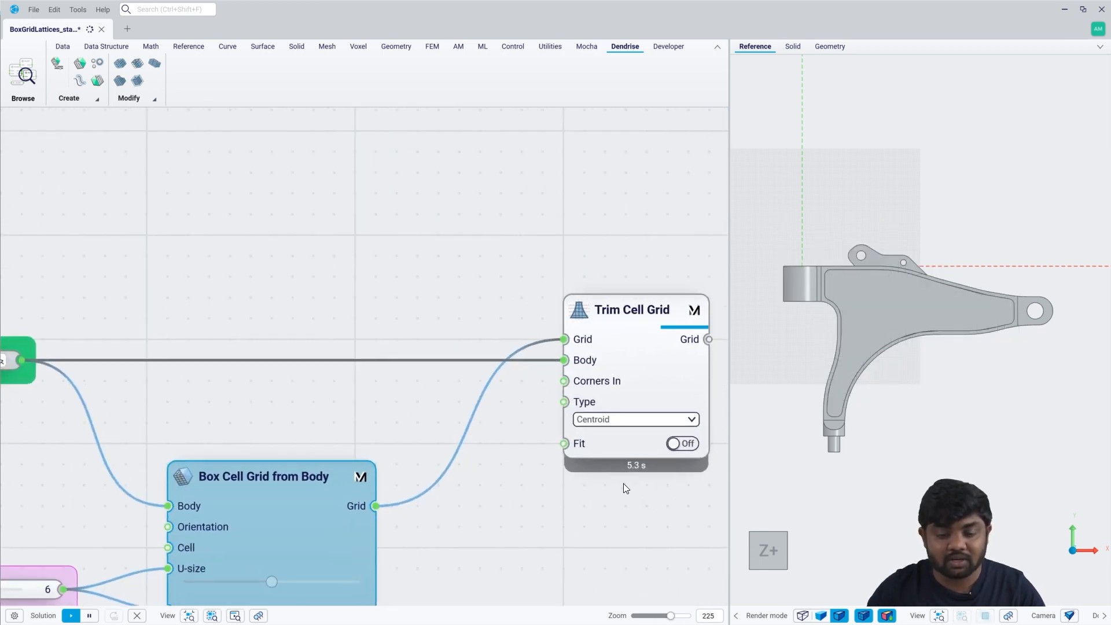
pyautogui.moveTo(624, 484); pyautogui.dragTo(585, 474, button='right')
pyautogui.moveTo(544, 392)
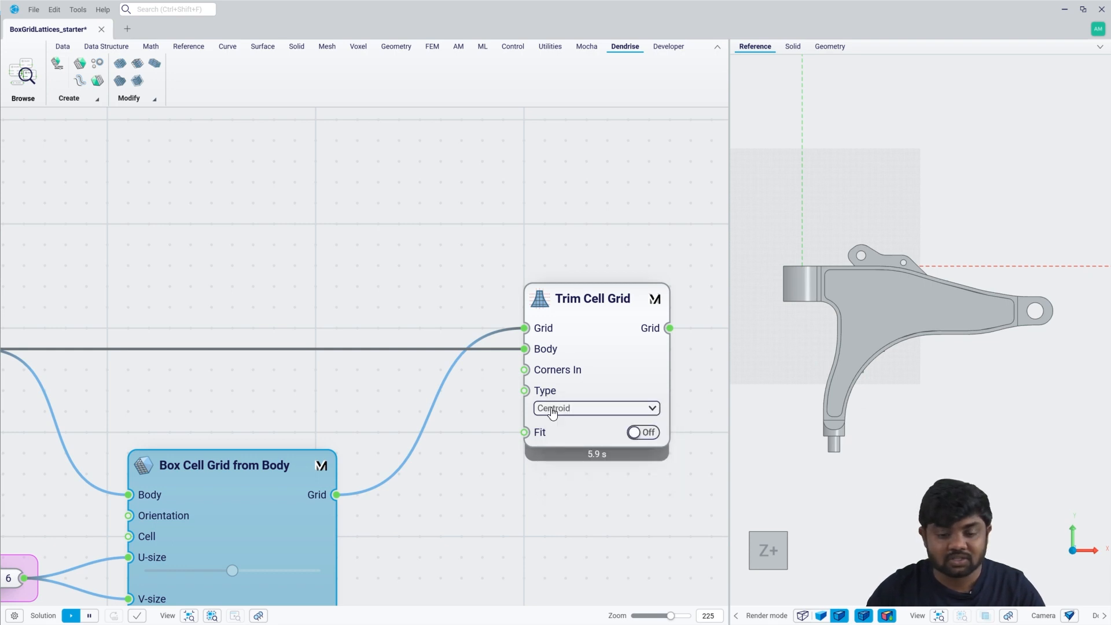
pyautogui.click(552, 408)
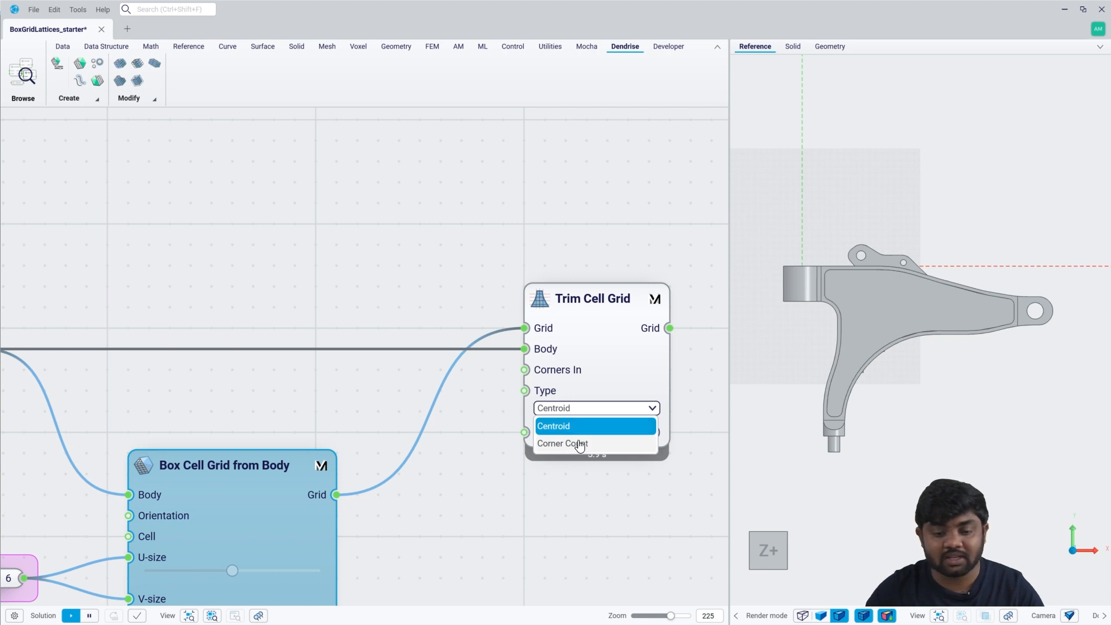
# Hide the design space and non-design space bodies so that only the trimmed cell grid is displayed.
pyautogui.click(849, 280)
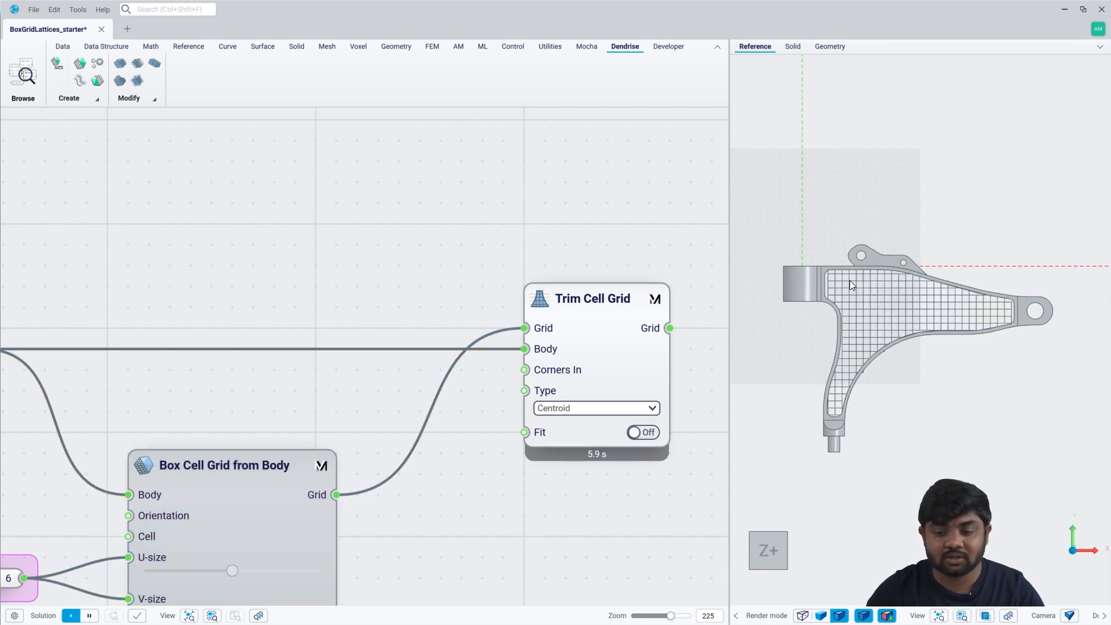
pyautogui.click(797, 274)
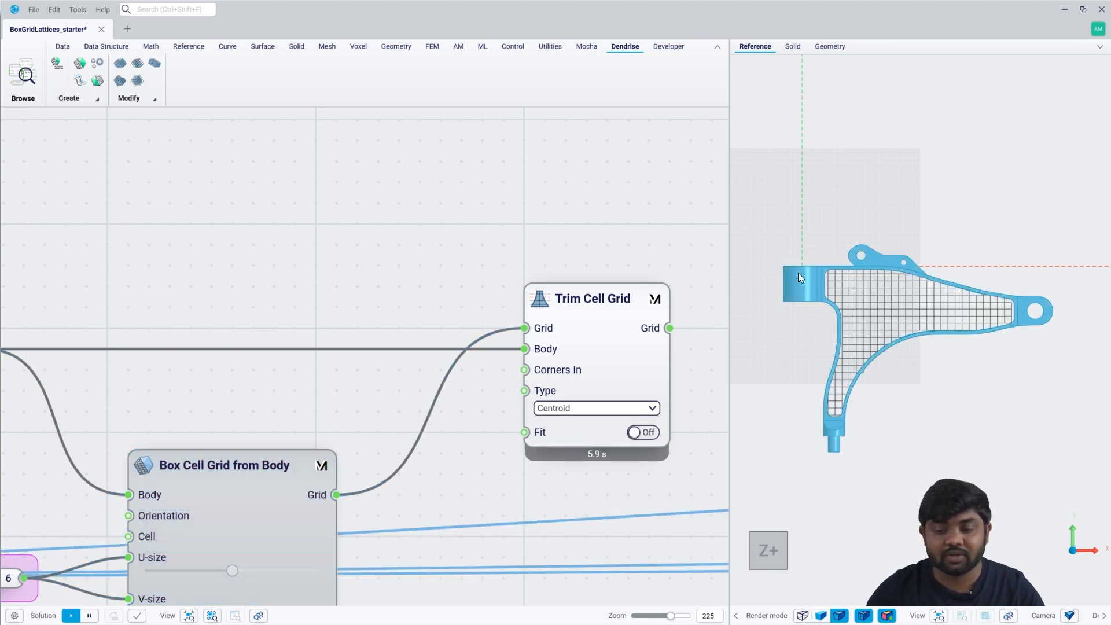
pyautogui.press('h')
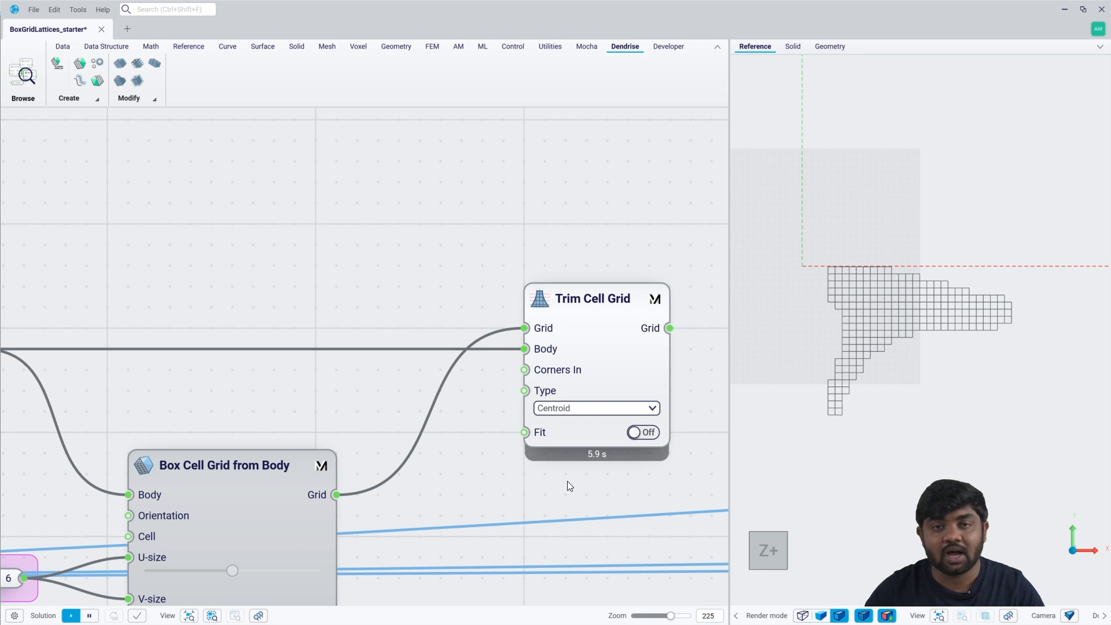
# Review the Trim Cell Grid inputs, keep the Centroid type and turn on Fit to match the grid to the body.
pyautogui.moveTo(552, 350)
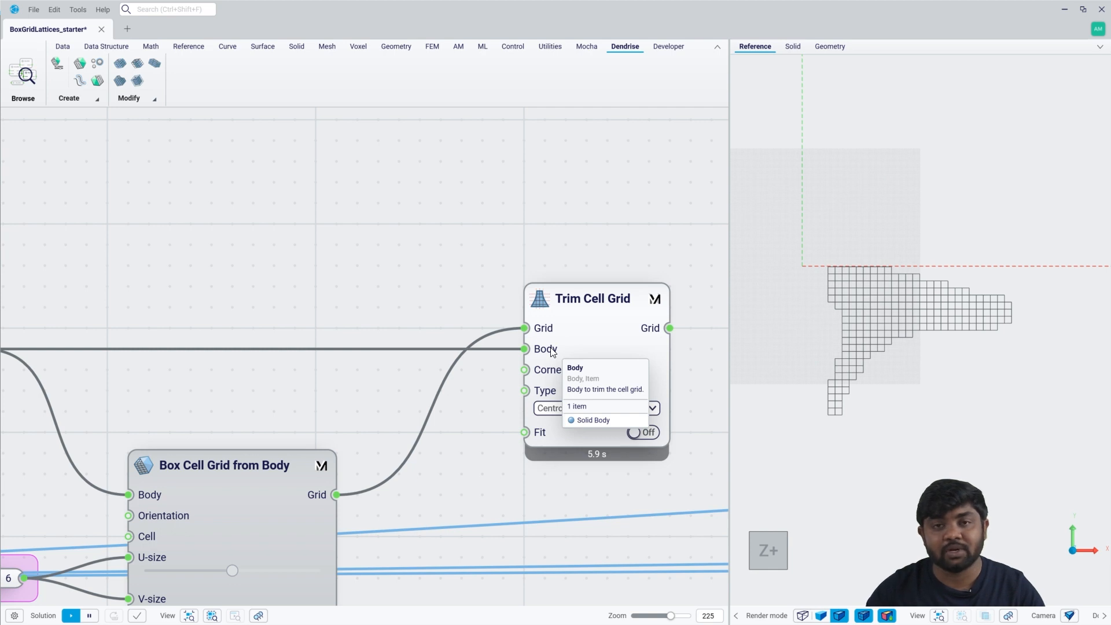
pyautogui.click(554, 410)
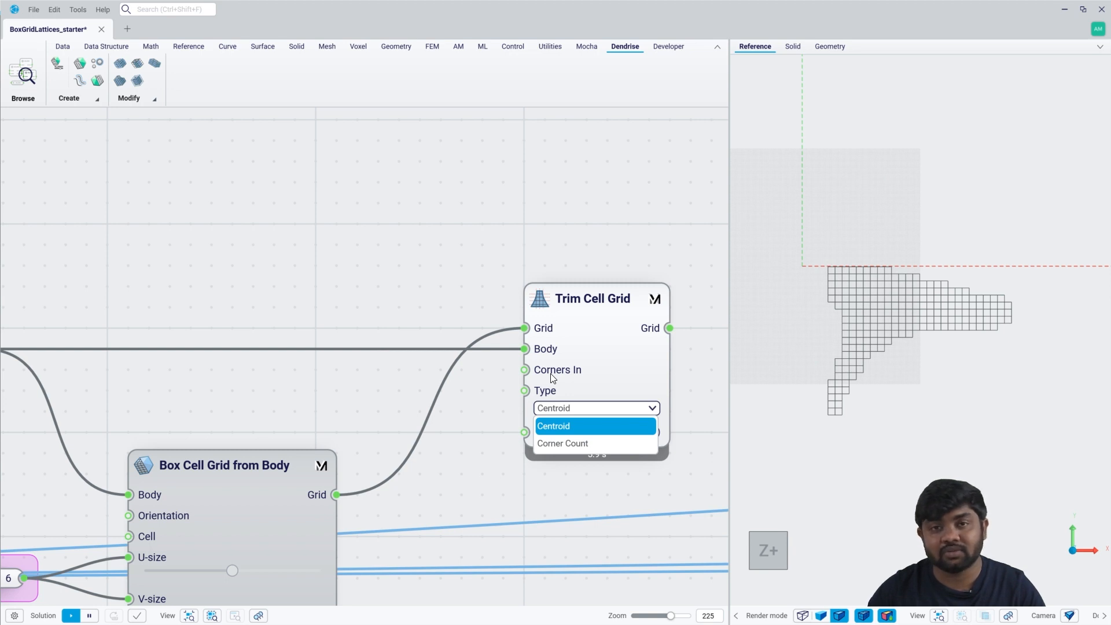
pyautogui.click(488, 416)
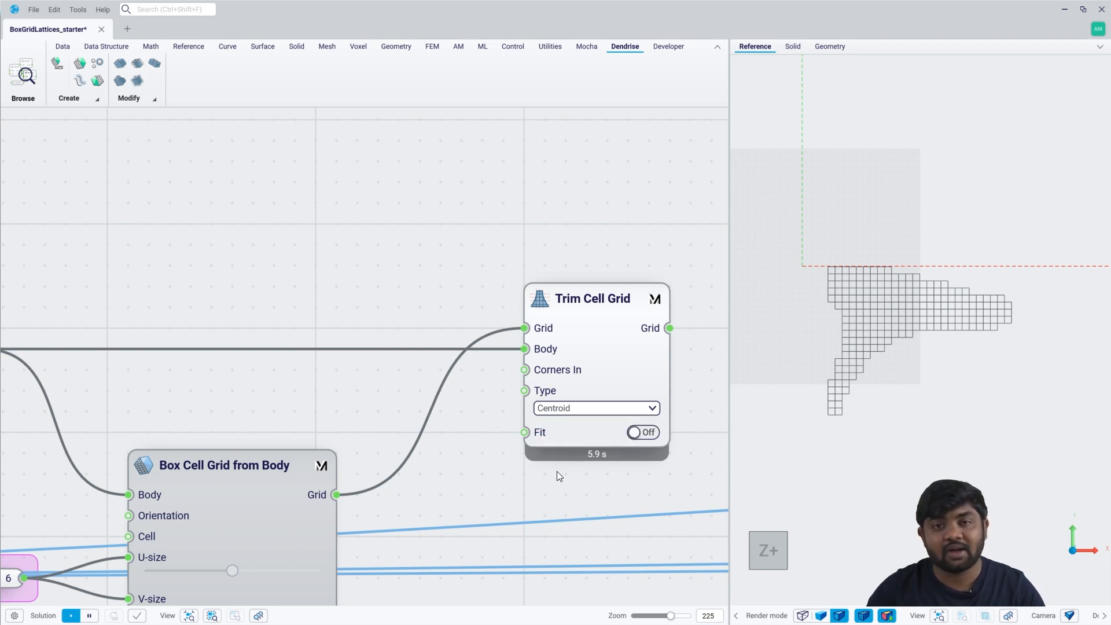
pyautogui.moveTo(543, 436)
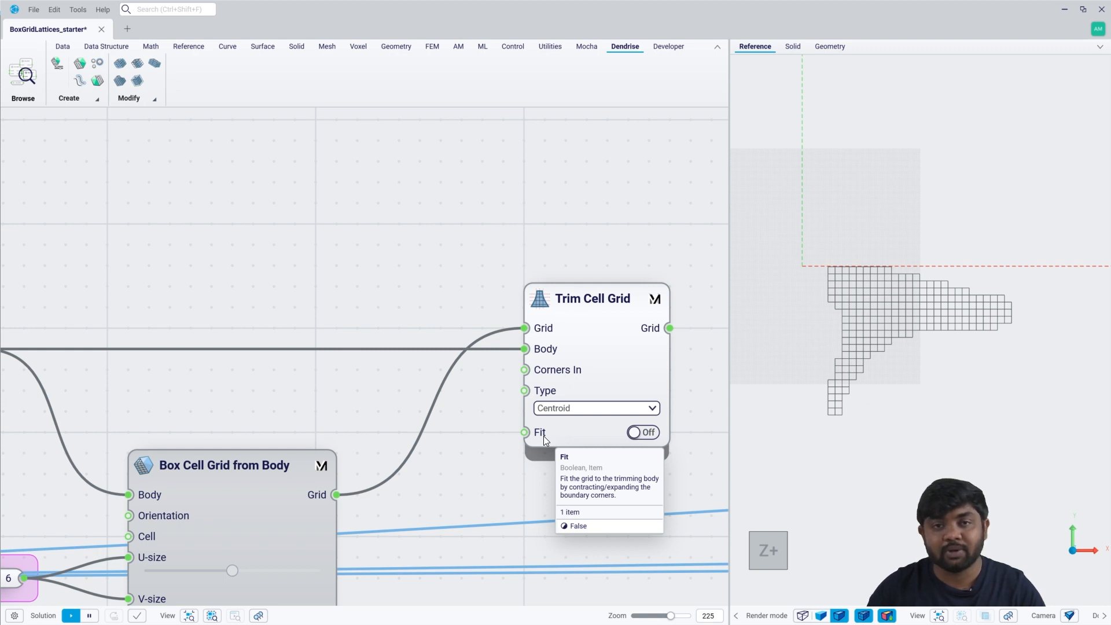
pyautogui.click(641, 432)
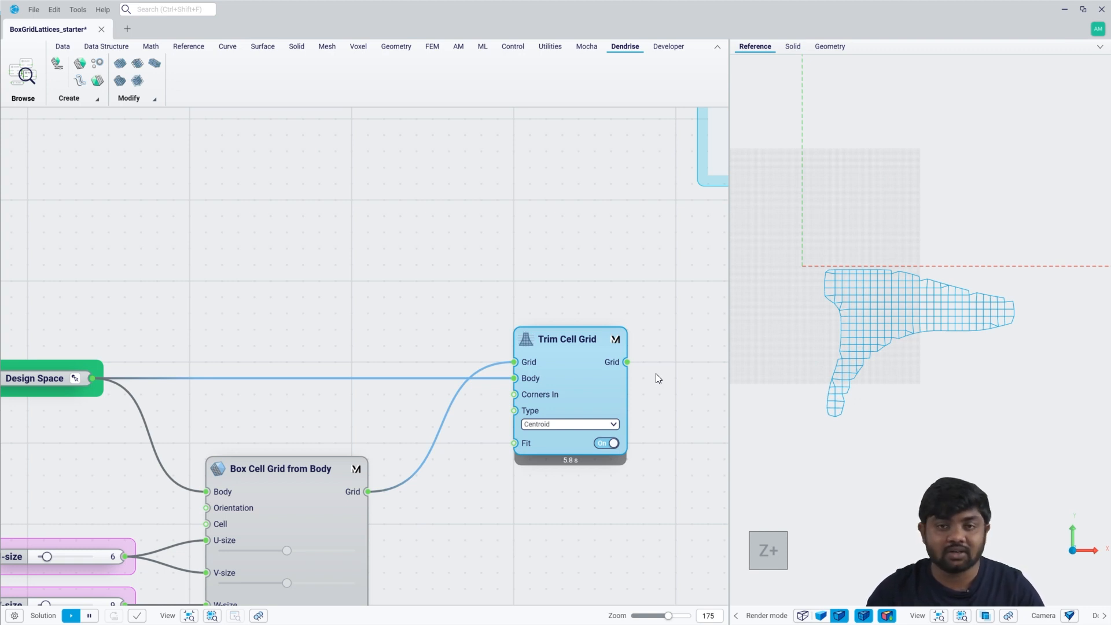
# Hide the trimmed grid's preview and connect the Trim Cell Grid output to the Grid parameter.
pyautogui.hotkey('ctrl', 'q')
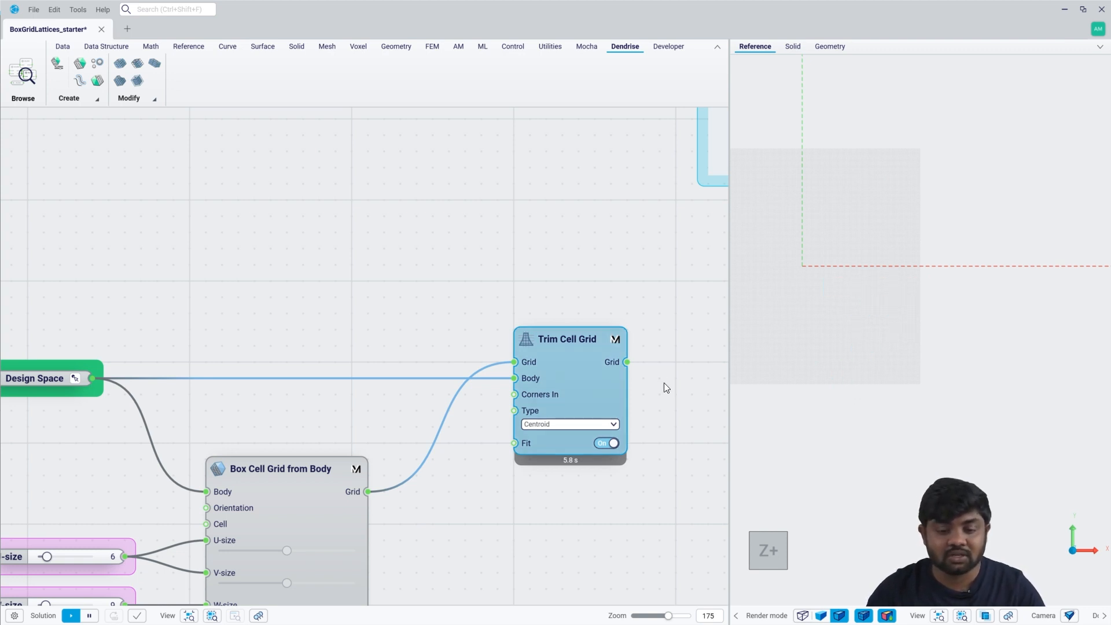
pyautogui.moveTo(665, 383); pyautogui.dragTo(505, 368, button='right')
pyautogui.moveTo(523, 349); pyautogui.dragTo(580, 347)
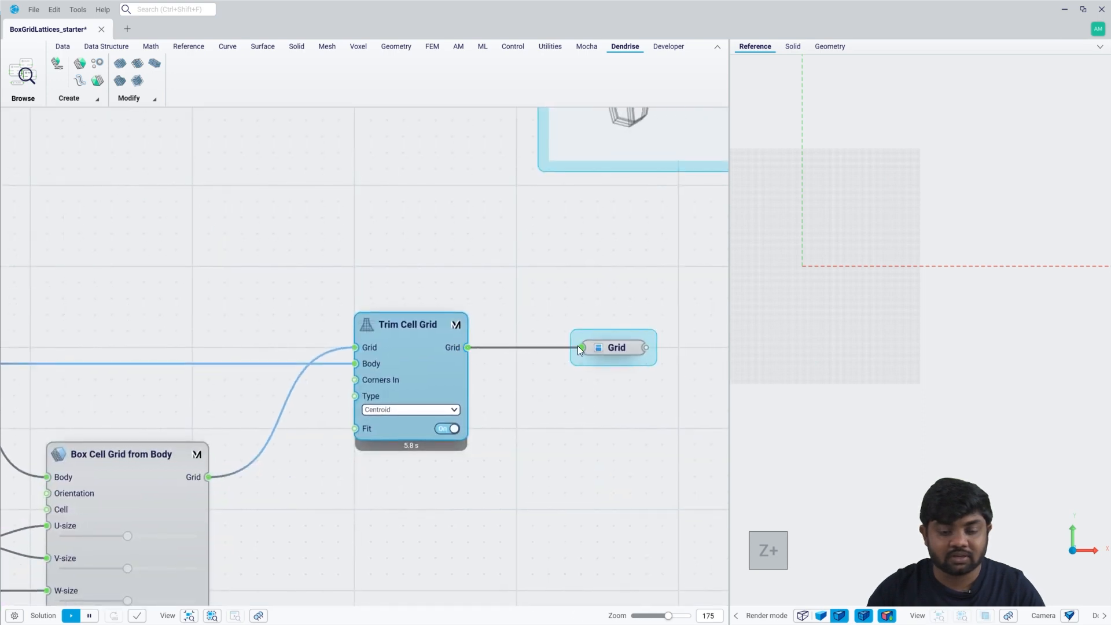
pyautogui.click(579, 499)
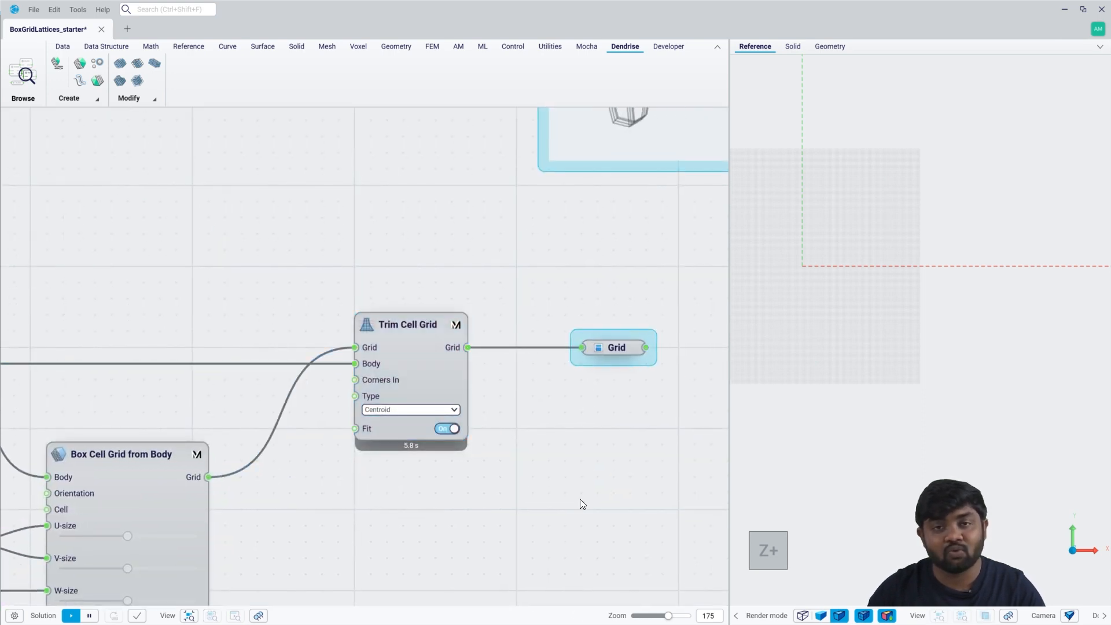
pyautogui.click(258, 616)
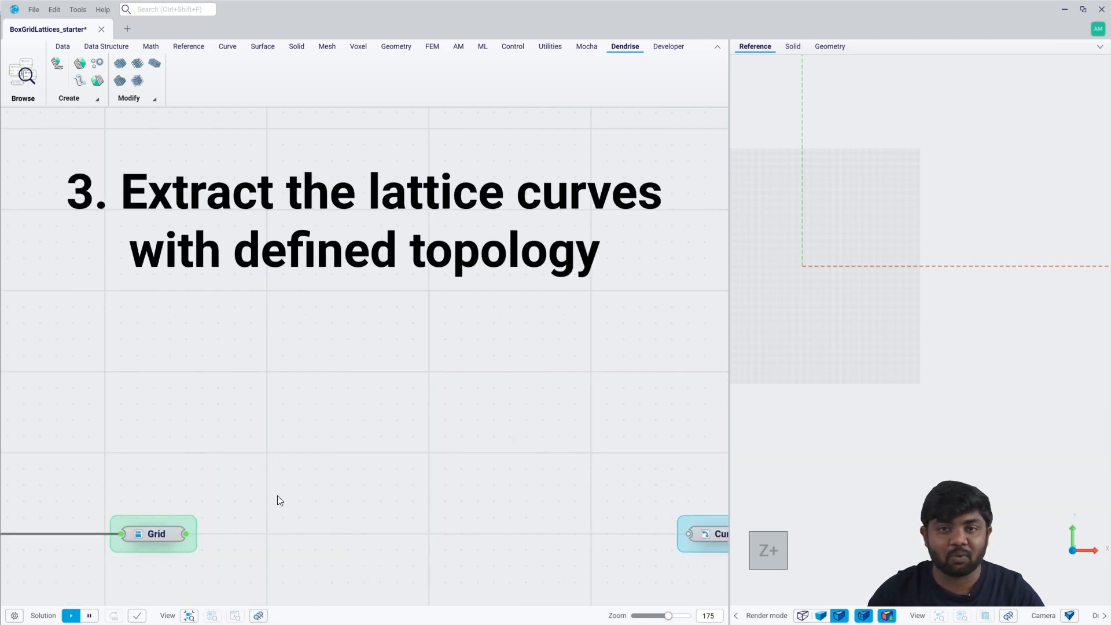
# Add a Populate Cell Grid component fed by the Grid parameter in the lattice curve extraction section.
pyautogui.moveTo(213, 532); pyautogui.dragTo(306, 534)
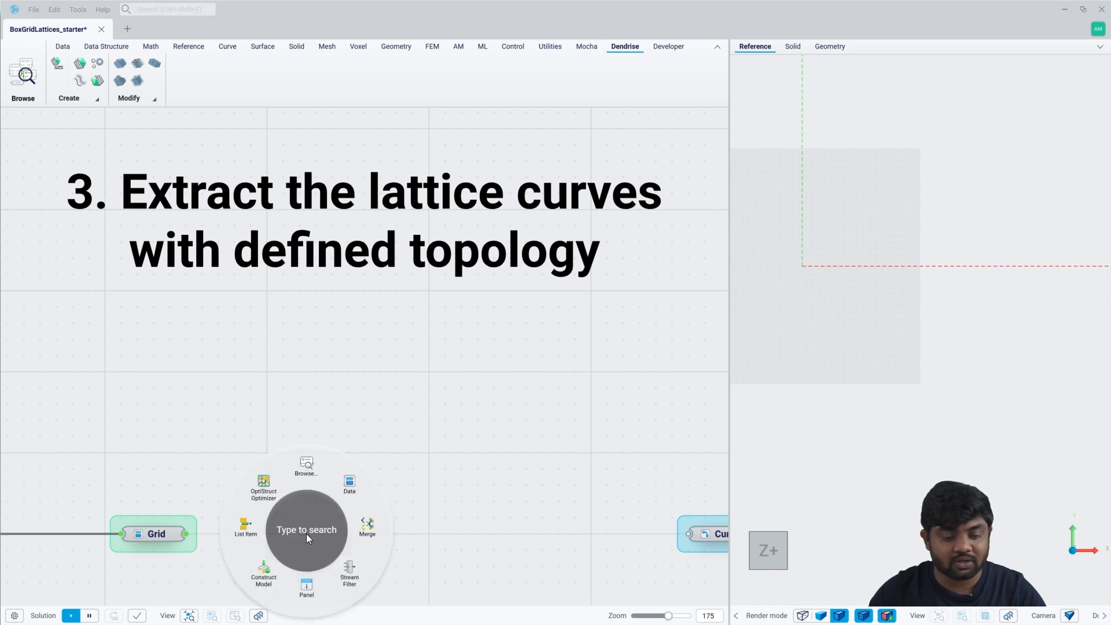
pyautogui.click(307, 534)
pyautogui.write('popp')
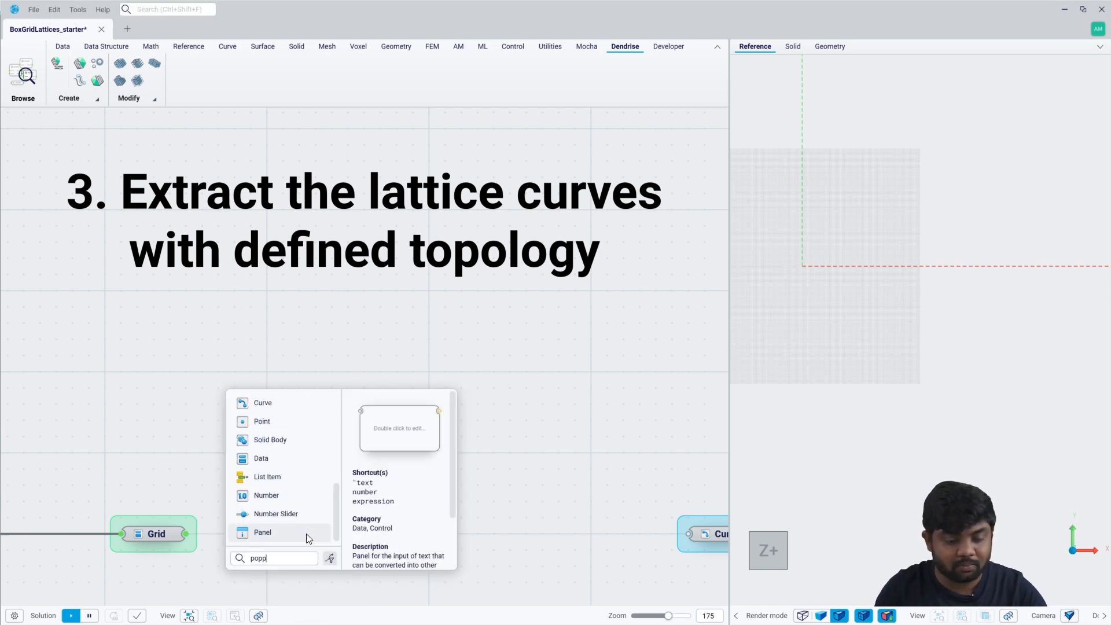
pyautogui.press('BackSpace')
pyautogui.click(306, 533)
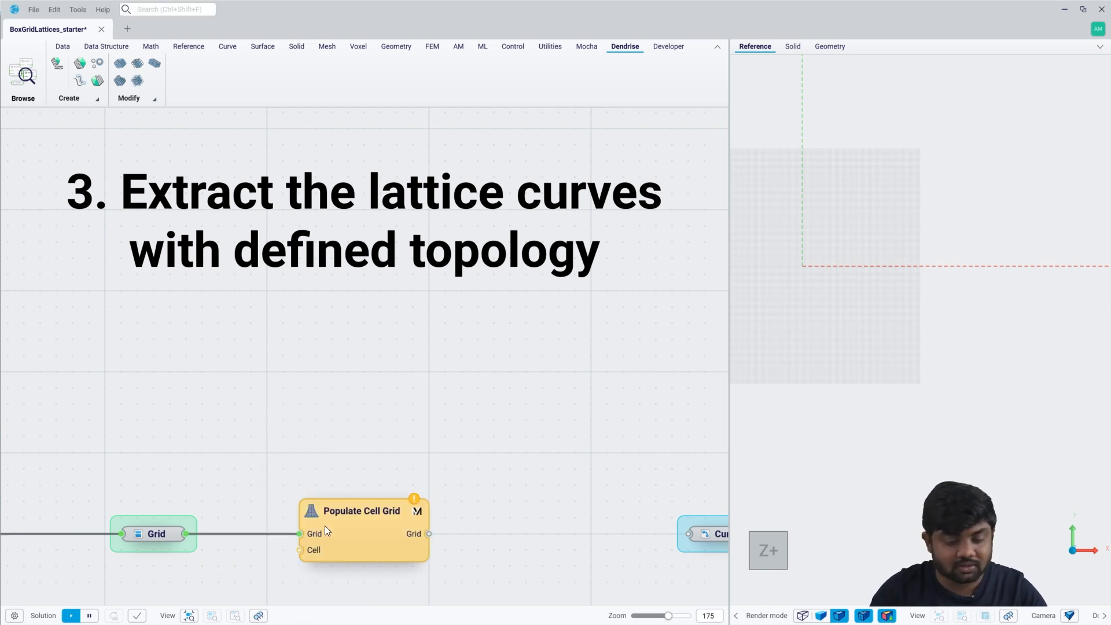
# Add a Premade Cells component to the Cell input of Populate Cell Grid and check its available cell types.
pyautogui.moveTo(324, 525); pyautogui.dragTo(338, 448, button='right')
pyautogui.moveTo(321, 469); pyautogui.dragTo(259, 521)
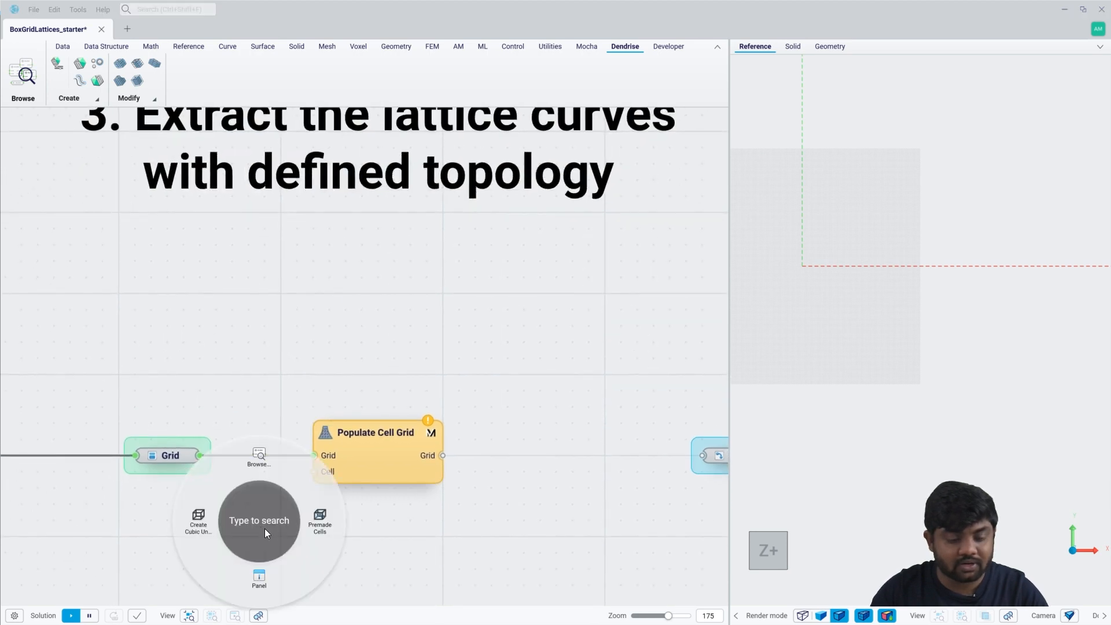
pyautogui.click(314, 526)
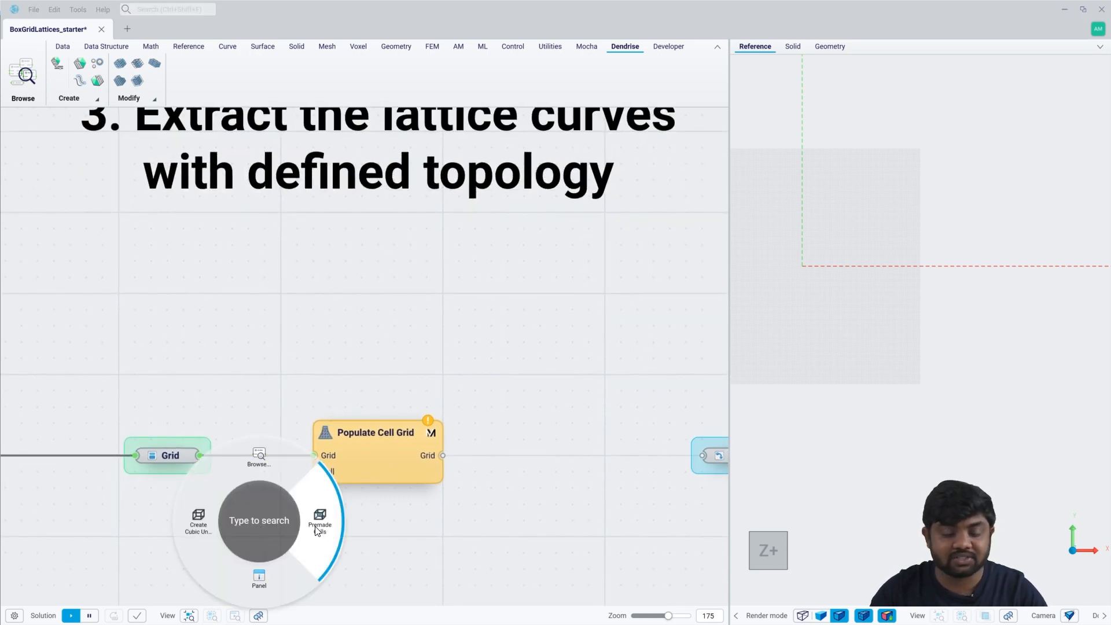
pyautogui.moveTo(309, 541); pyautogui.dragTo(330, 471, button='right')
pyautogui.click(263, 484)
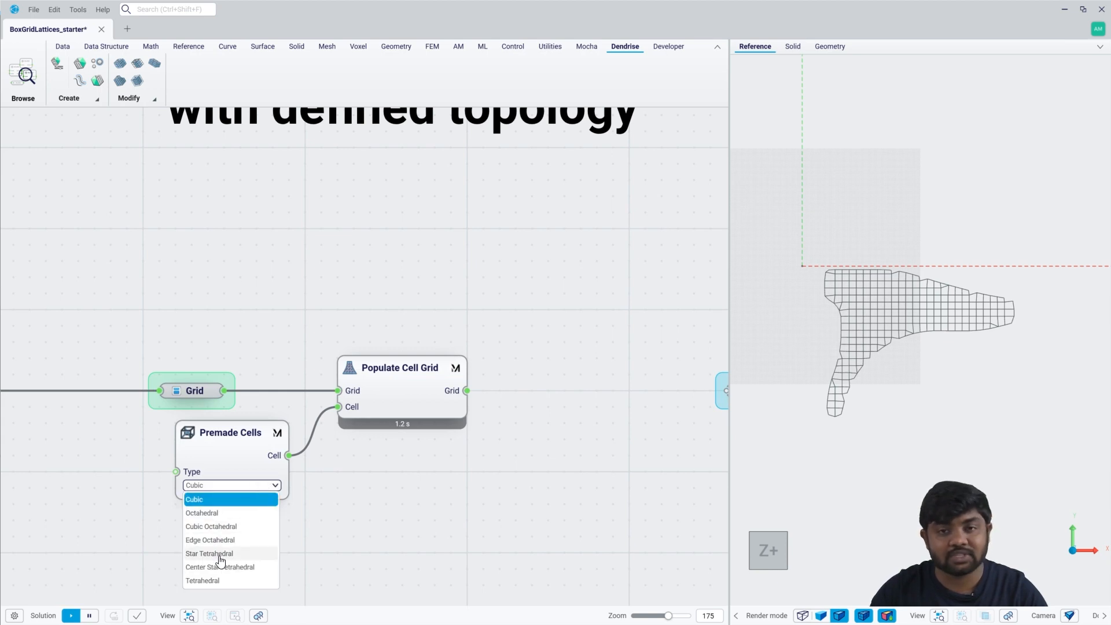
pyautogui.click(383, 405)
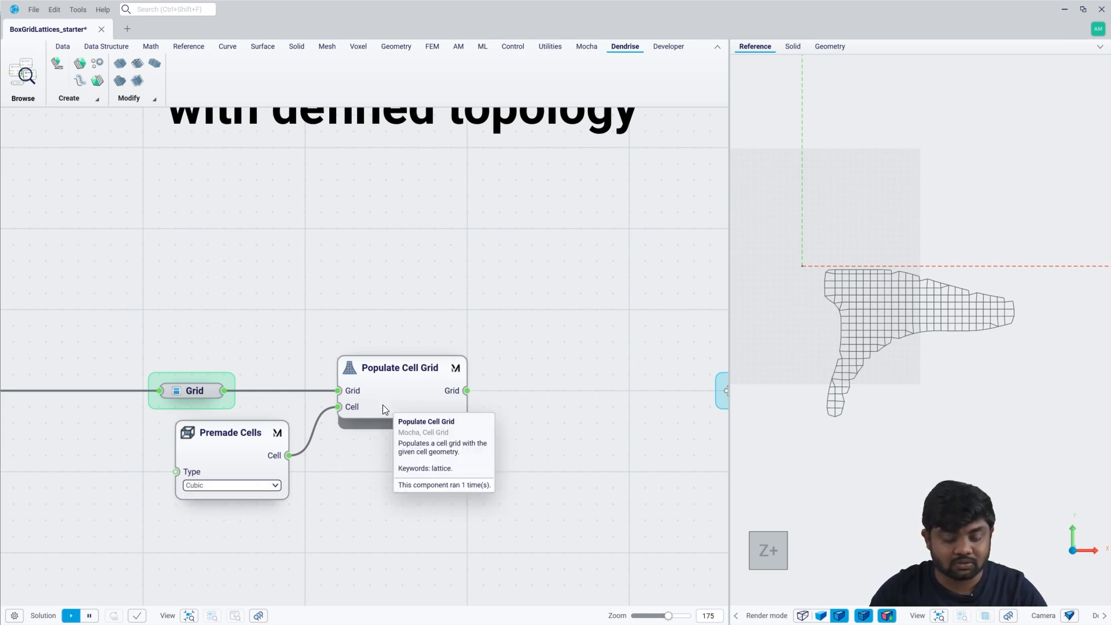
# Hide the populated grid's preview and examine the single cubic premade cell in a close-up angled view.
pyautogui.click(383, 405)
pyautogui.press('space')
pyautogui.click(231, 450)
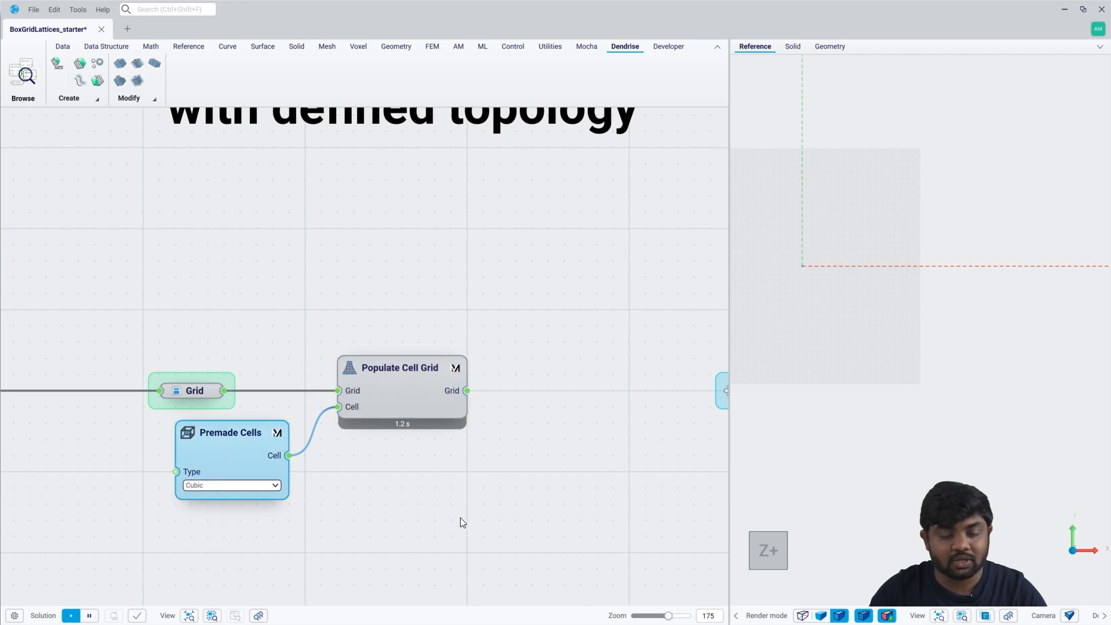
pyautogui.click(960, 616)
pyautogui.moveTo(867, 515); pyautogui.dragTo(906, 493, button='right')
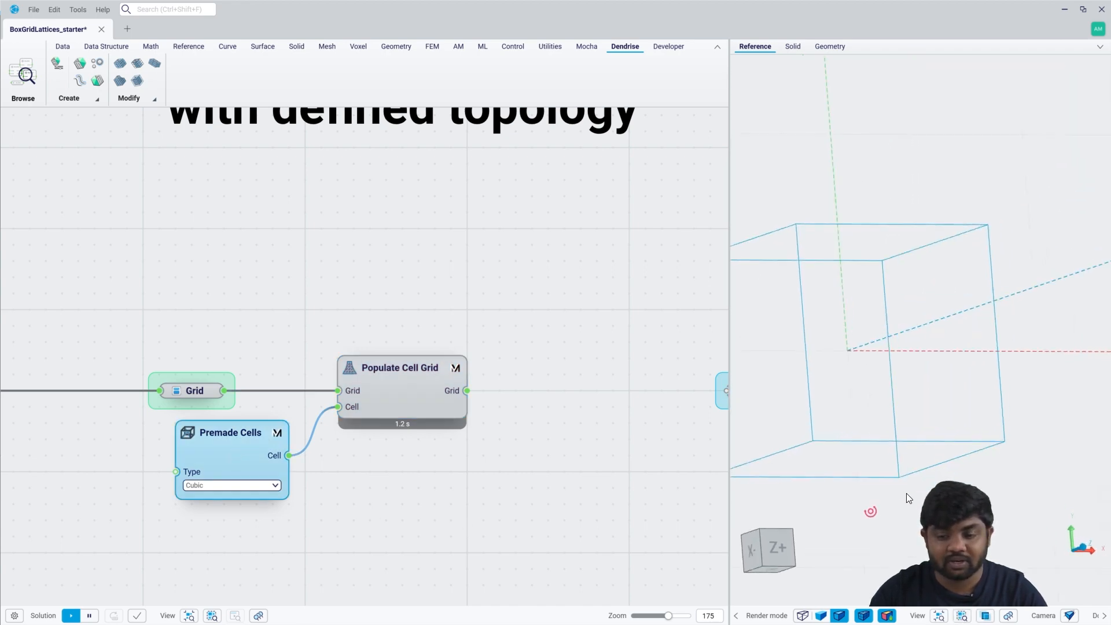
# Set the premade cell type to Octahedral and display the populated grid instead of the single cell.
pyautogui.click(231, 486)
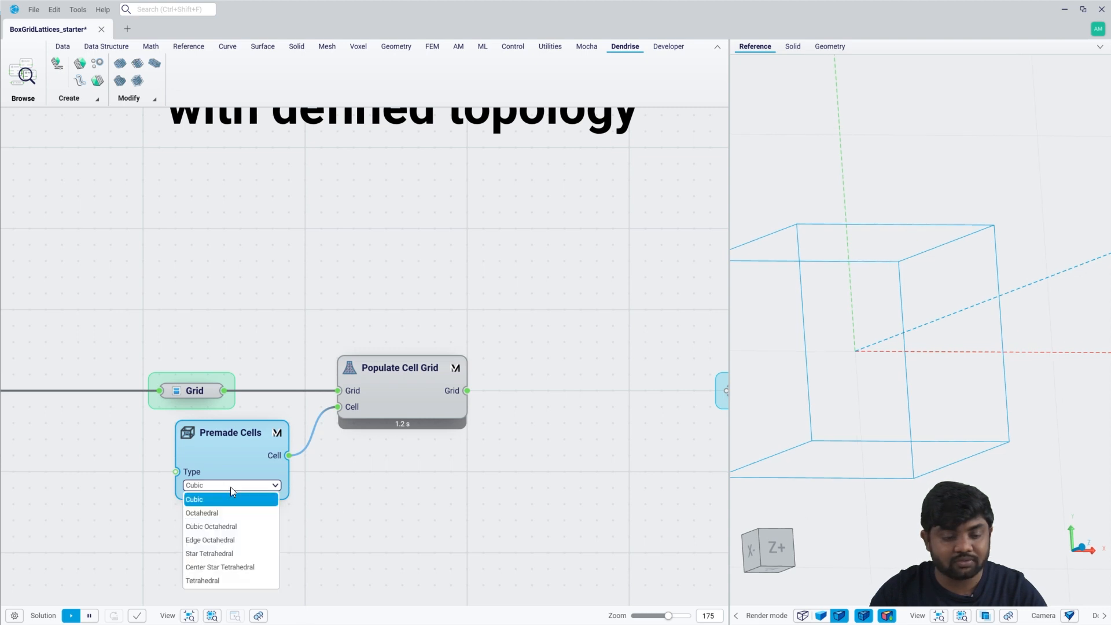
pyautogui.click(212, 509)
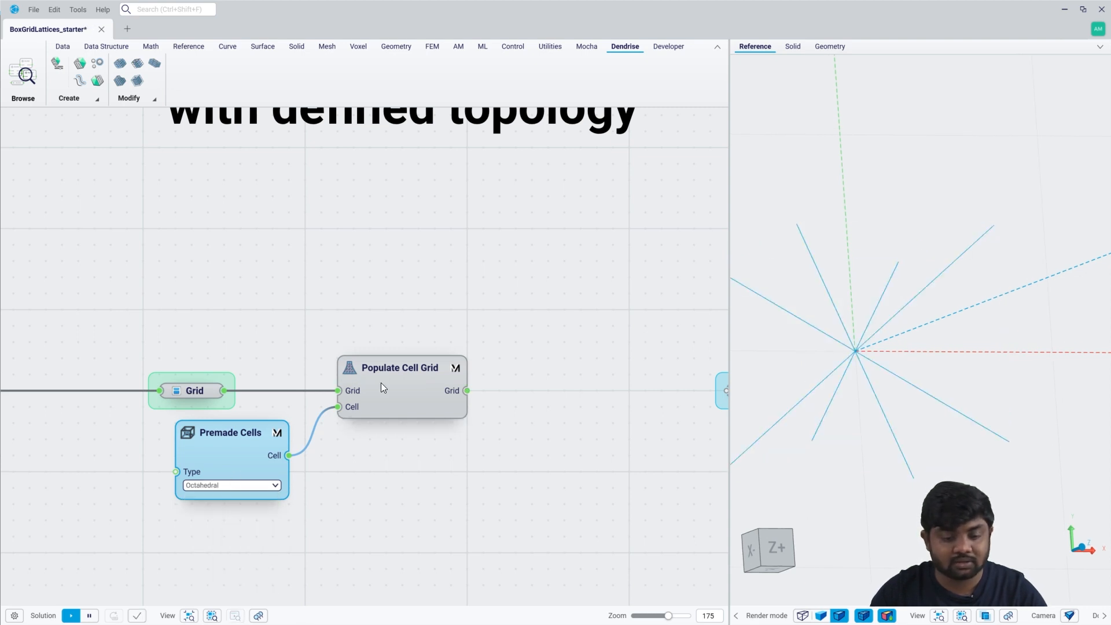
pyautogui.click(404, 373)
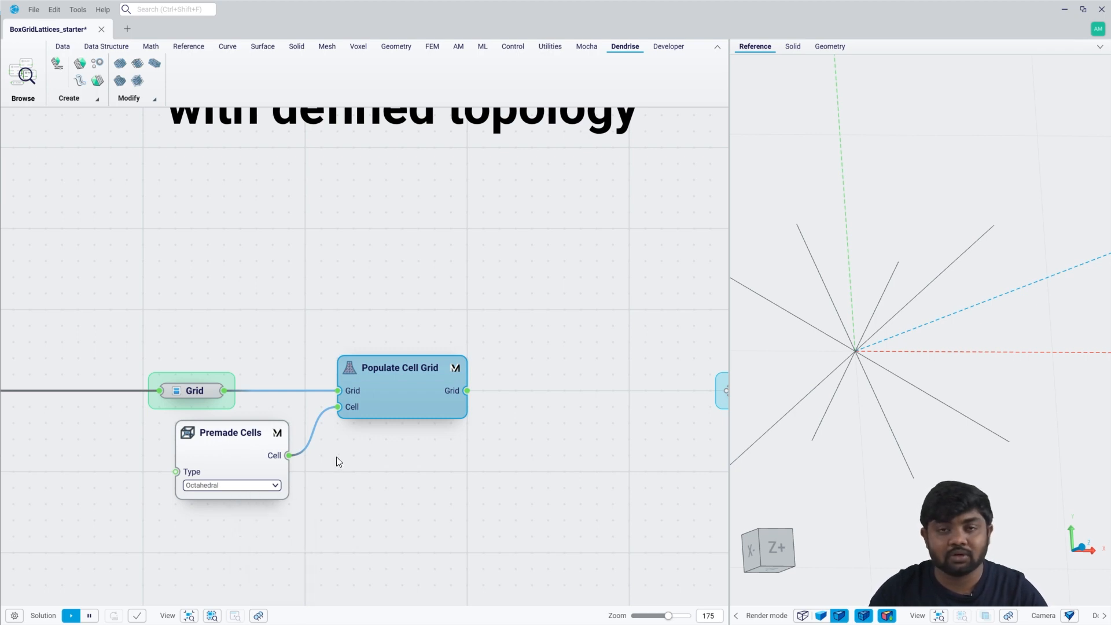
pyautogui.moveTo(456, 389)
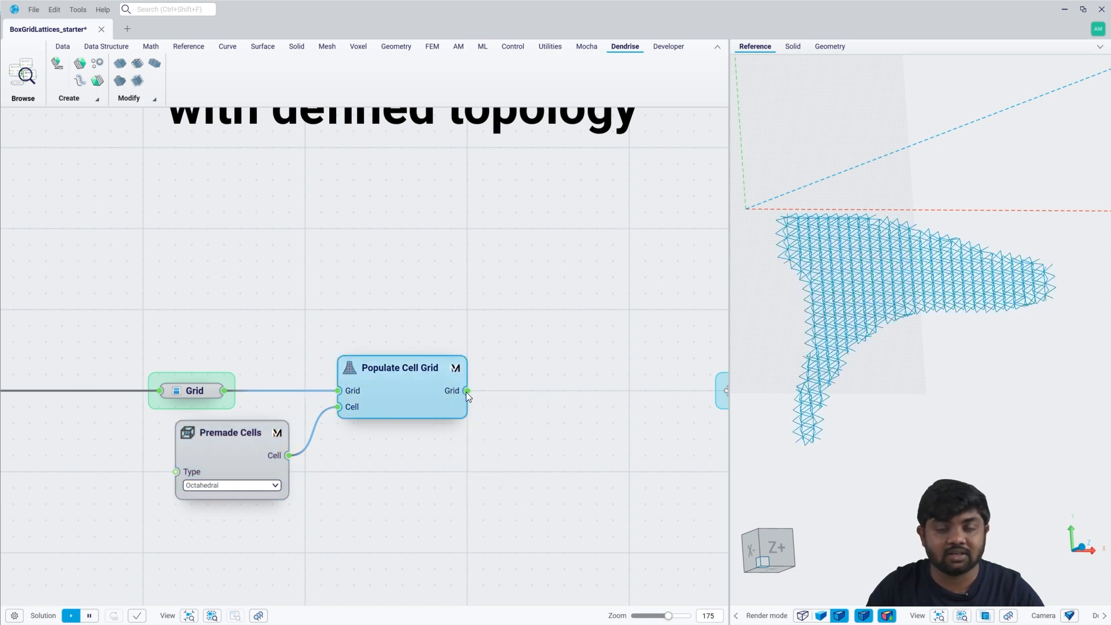
# Add an Extract Grid Geometry component to the Populate Cell Grid output and hide the grid previews.
pyautogui.moveTo(466, 391); pyautogui.dragTo(545, 393)
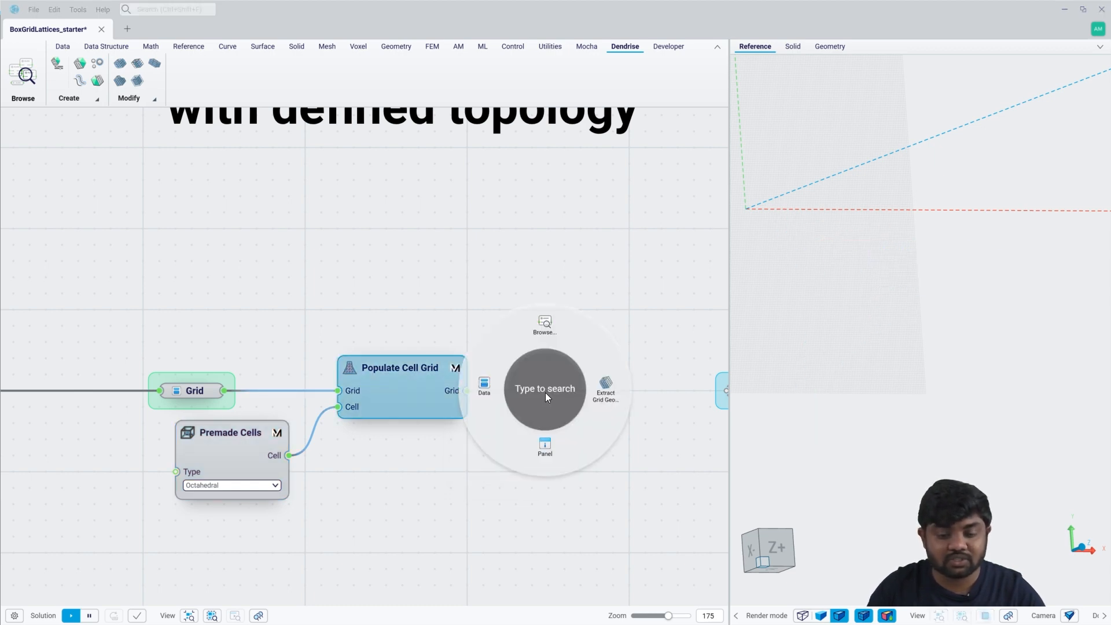
pyautogui.click(613, 400)
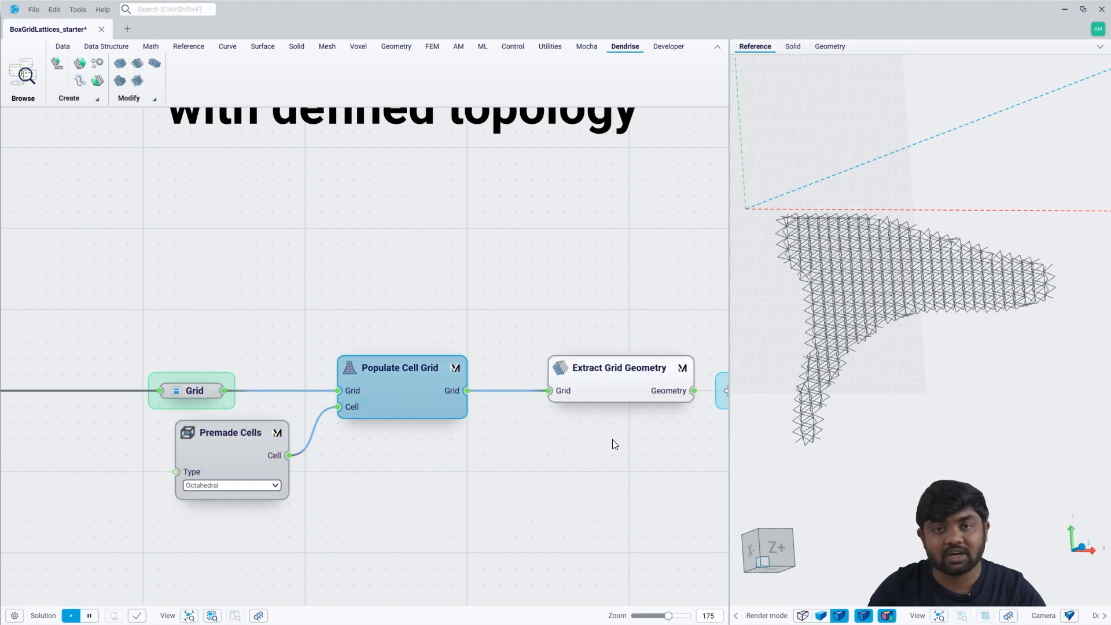
pyautogui.moveTo(579, 370); pyautogui.dragTo(553, 376)
pyautogui.press('h')
# Connect the Geometry output of Extract Grid Geometry to the Curves parameter.
pyautogui.moveTo(599, 397); pyautogui.dragTo(490, 379, button='right')
pyautogui.moveTo(530, 376)
pyautogui.moveTo(550, 373); pyautogui.dragTo(616, 373)
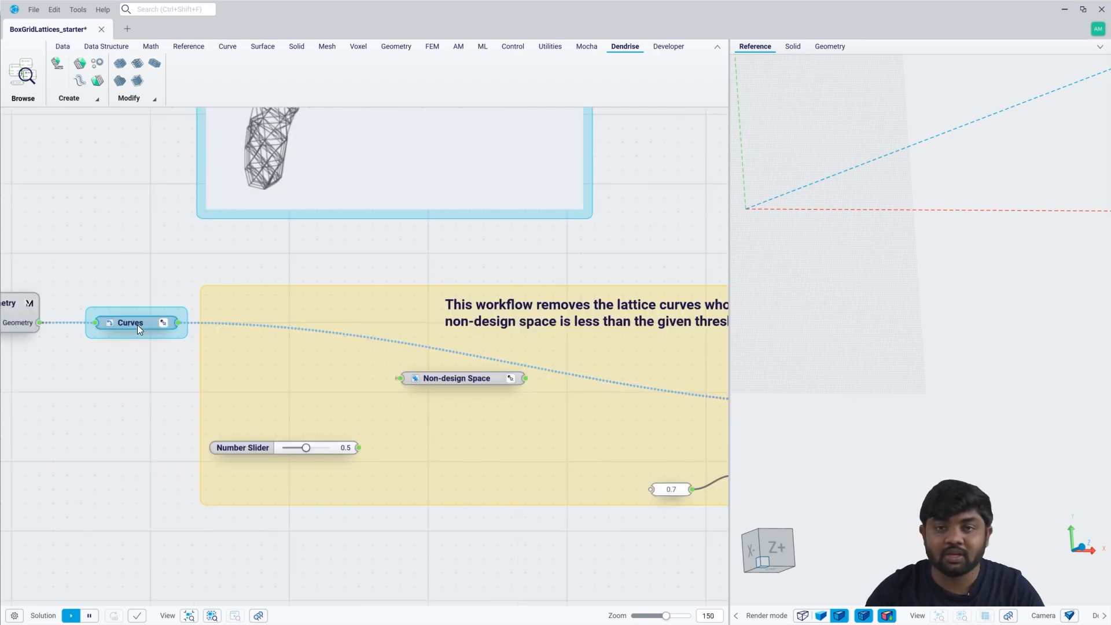
# Display the lattice curves with the non-design space, examine where they meet along its edges, and hide the non-design space.
pyautogui.click(470, 379)
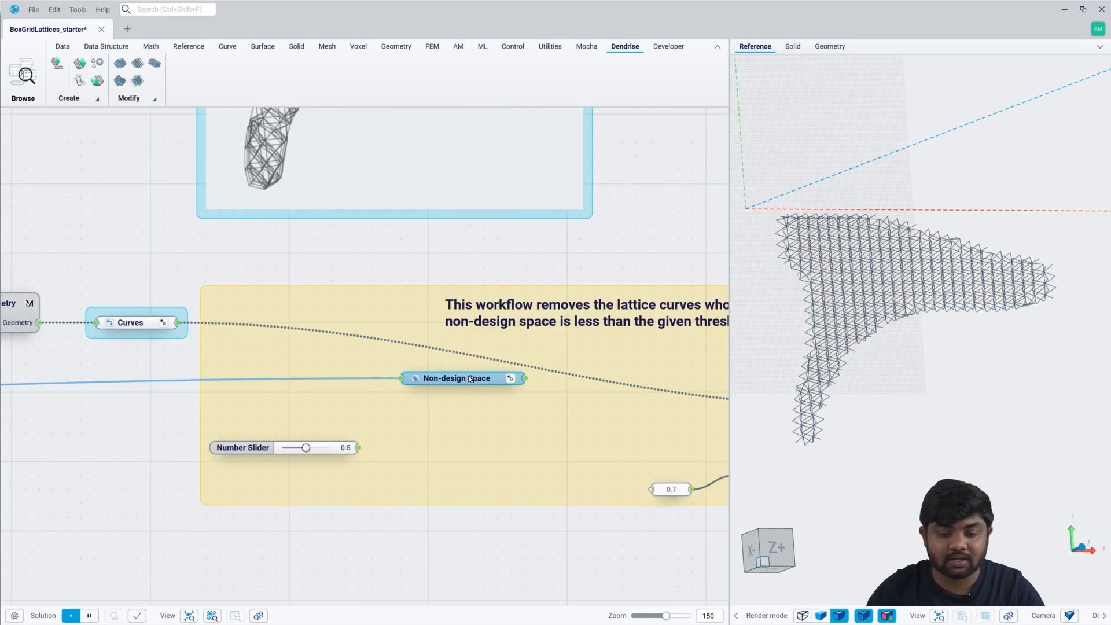
pyautogui.click(891, 431)
pyautogui.scroll(5, 837, 208)
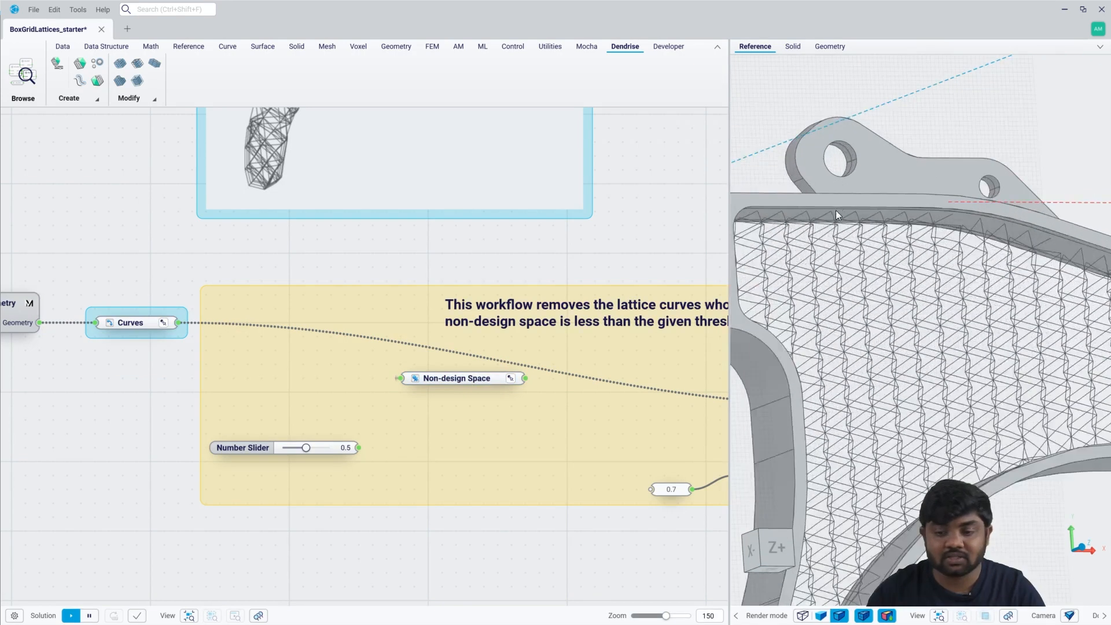
pyautogui.moveTo(832, 225)
pyautogui.mouseDown(button='middle')
pyautogui.moveTo(817, 205)
pyautogui.moveTo(804, 212)
pyautogui.moveTo(833, 211)
pyautogui.moveTo(838, 238)
pyautogui.mouseUp(button='middle')
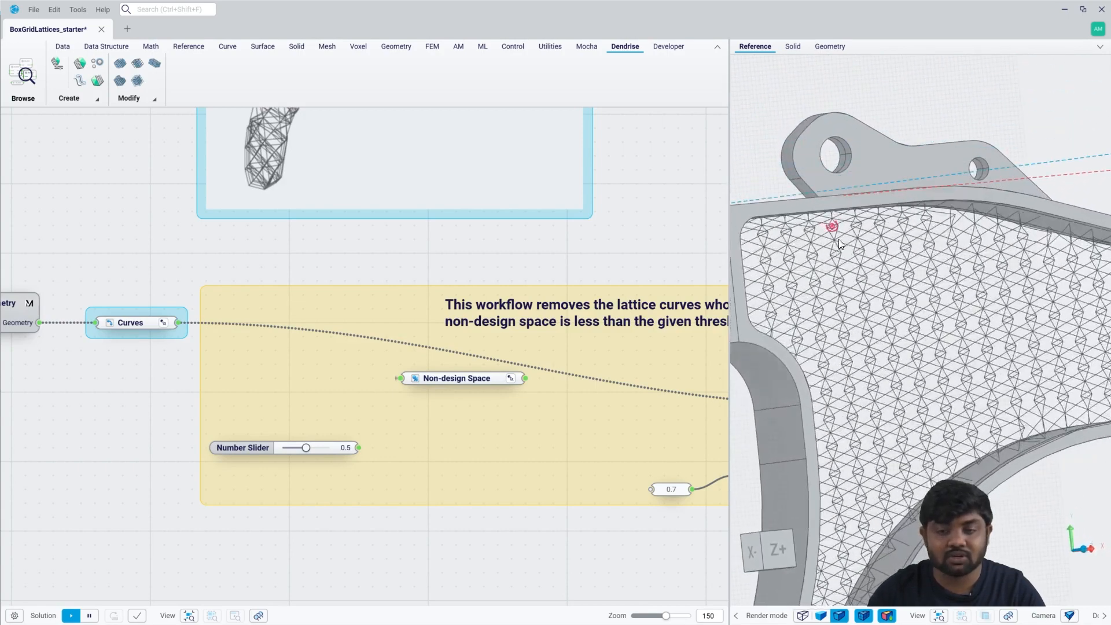
pyautogui.moveTo(907, 232); pyautogui.dragTo(913, 225, button='middle')
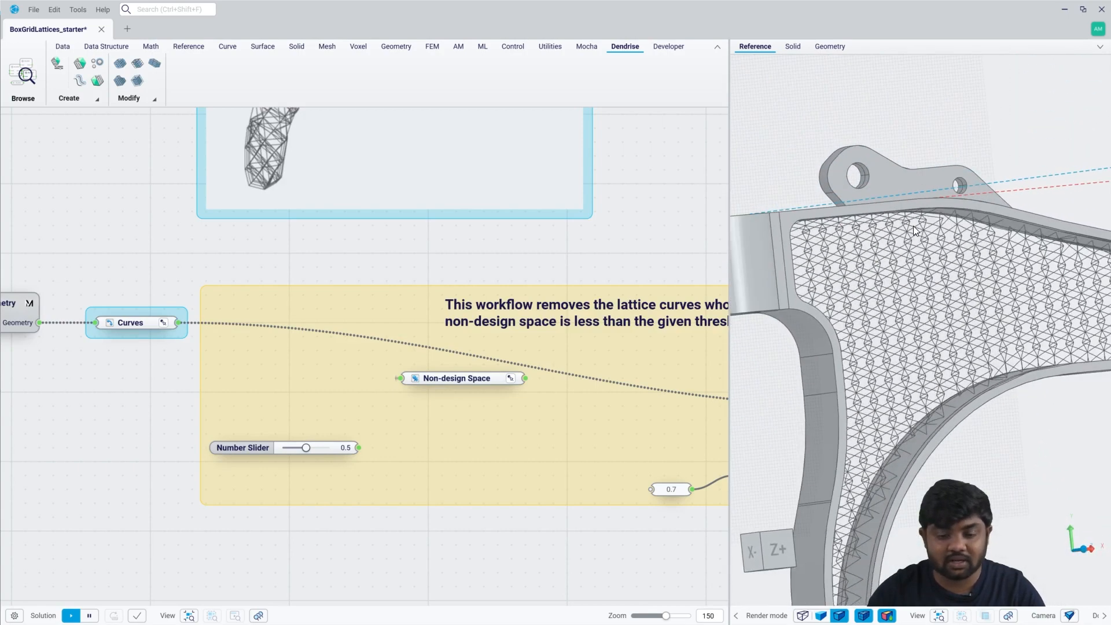
pyautogui.click(468, 380)
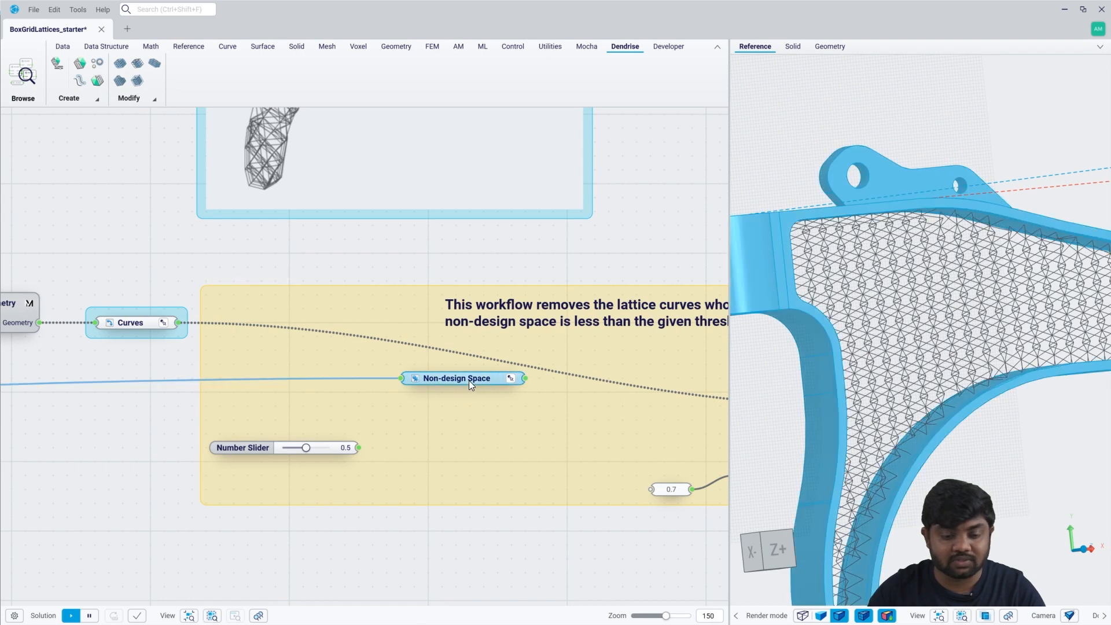
pyautogui.click(525, 438)
# Add an Evaluate Curve component fed by the Curves parameter, with the 0.5 number slider as its Parameter input.
pyautogui.moveTo(531, 436); pyautogui.dragTo(499, 434, button='middle')
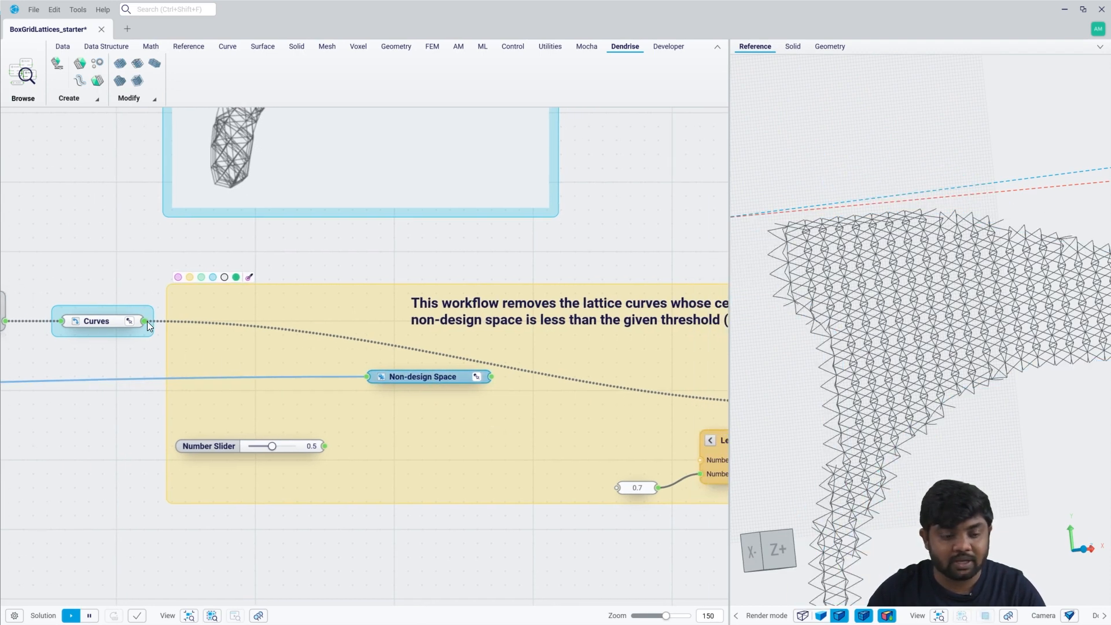
pyautogui.moveTo(145, 321); pyautogui.dragTo(381, 446)
pyautogui.click(432, 421)
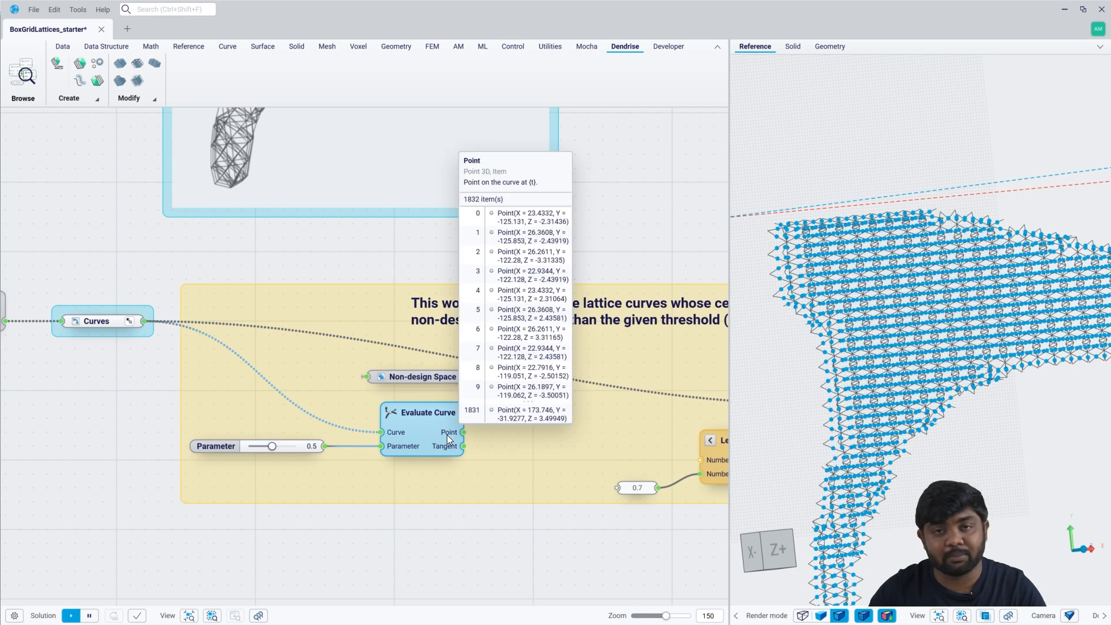
# Hide the previews of the Curves parameter and the Evaluate Curve component.
pyautogui.click(110, 321)
pyautogui.hotkey('ctrl', 'q')
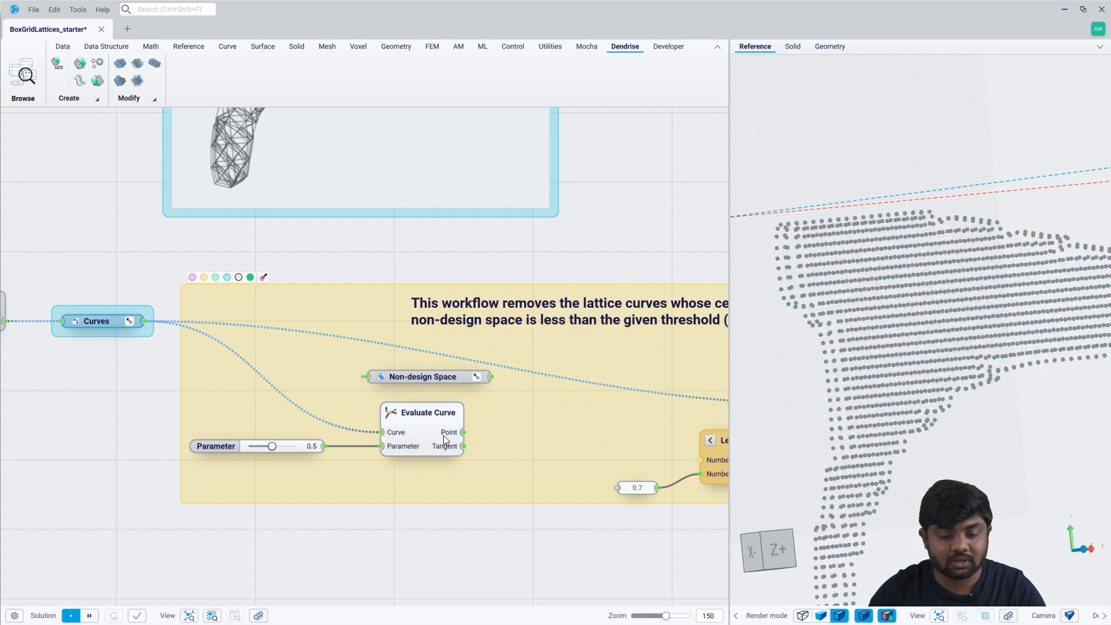
pyautogui.click(443, 435)
pyautogui.hotkey('ctrl', 'q')
# Add a Body Closest Point component that takes the Evaluate Curve points and the Non-design Space as its body.
pyautogui.moveTo(507, 446); pyautogui.dragTo(440, 434, button='right')
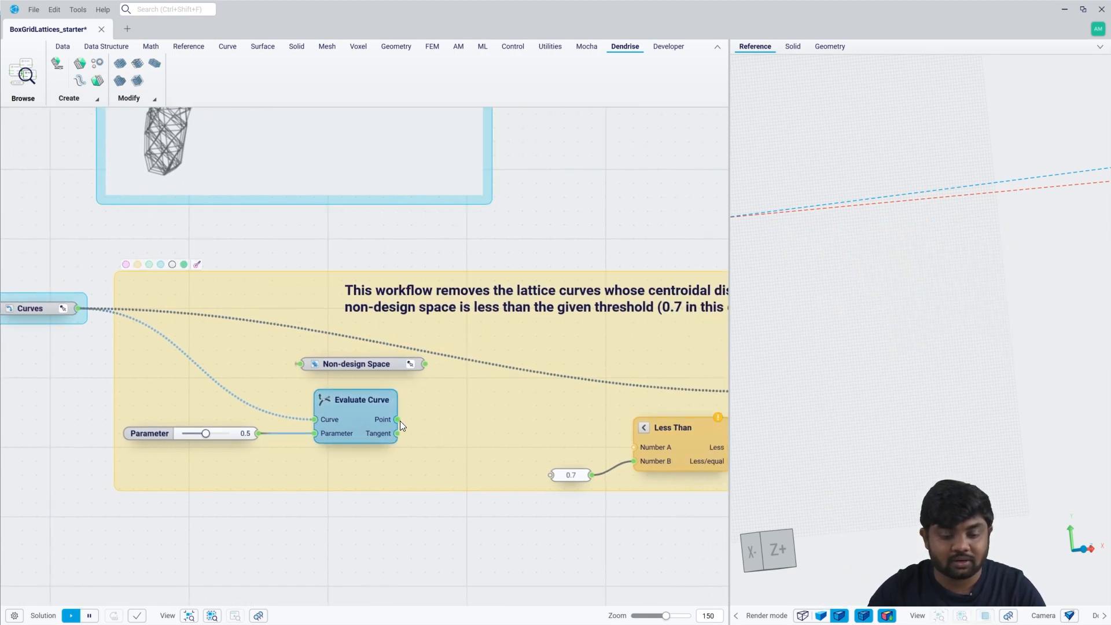
pyautogui.moveTo(397, 419); pyautogui.dragTo(510, 362)
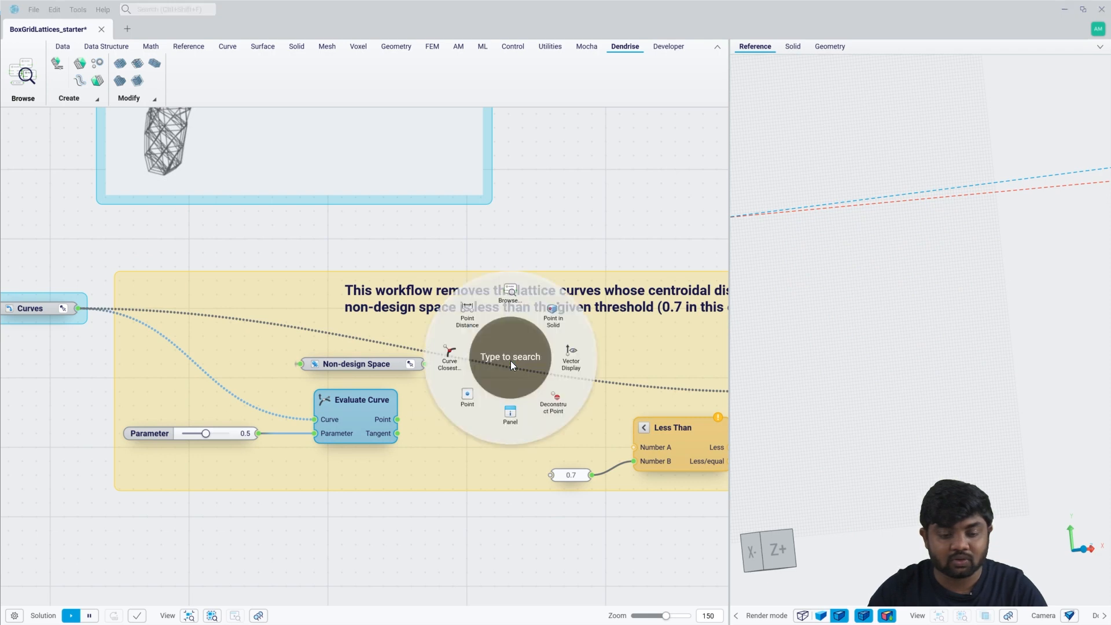
pyautogui.write('body')
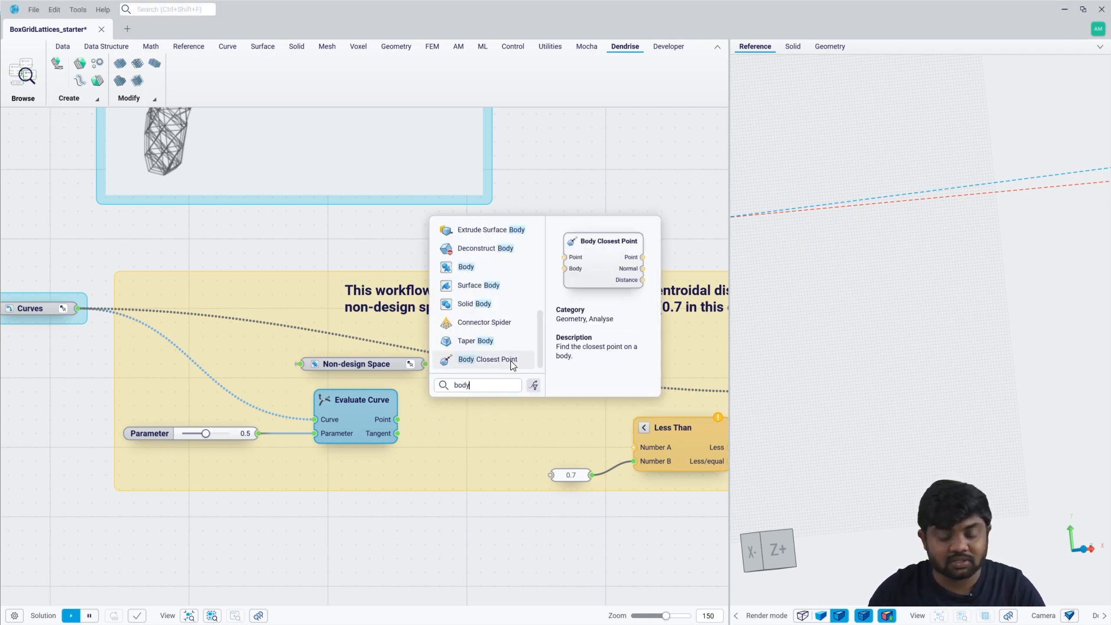
pyautogui.click(511, 363)
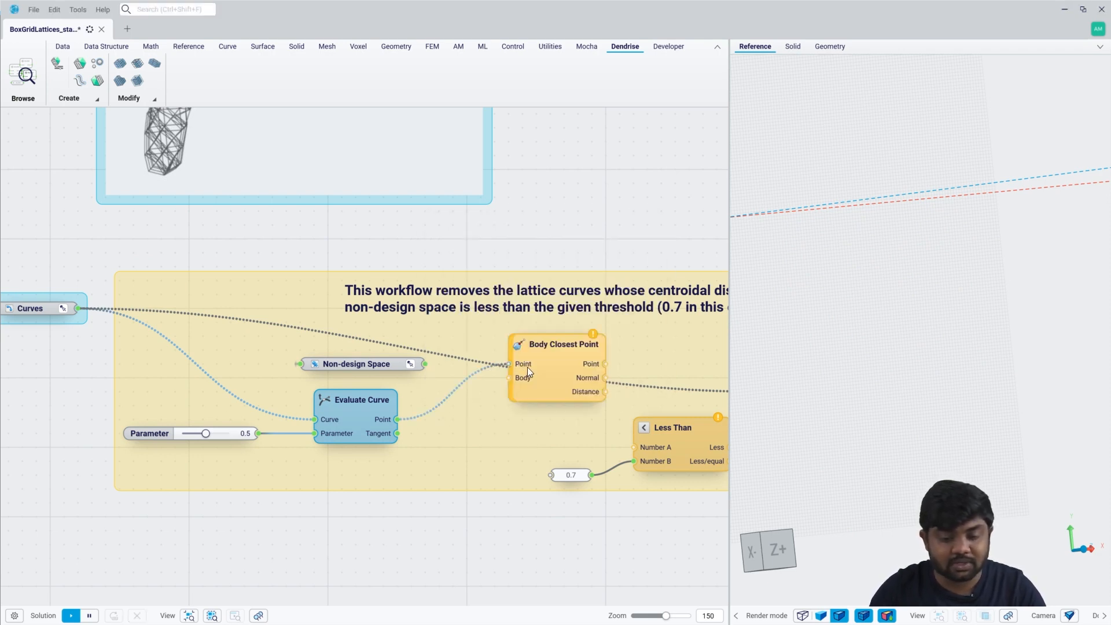
pyautogui.moveTo(510, 377); pyautogui.dragTo(424, 364)
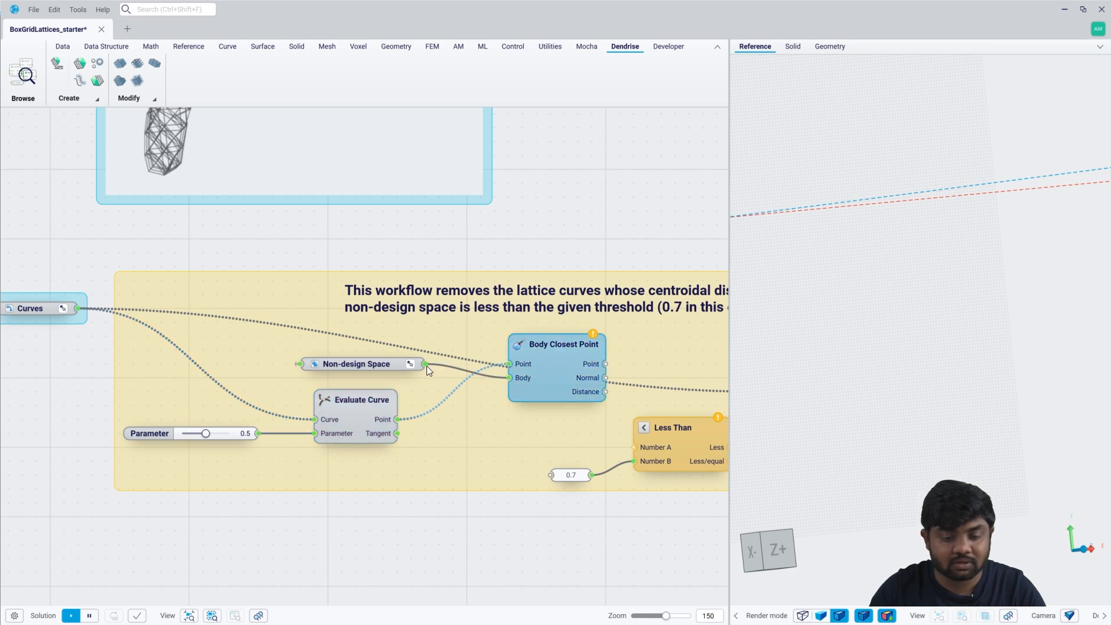
pyautogui.moveTo(546, 354); pyautogui.dragTo(543, 353)
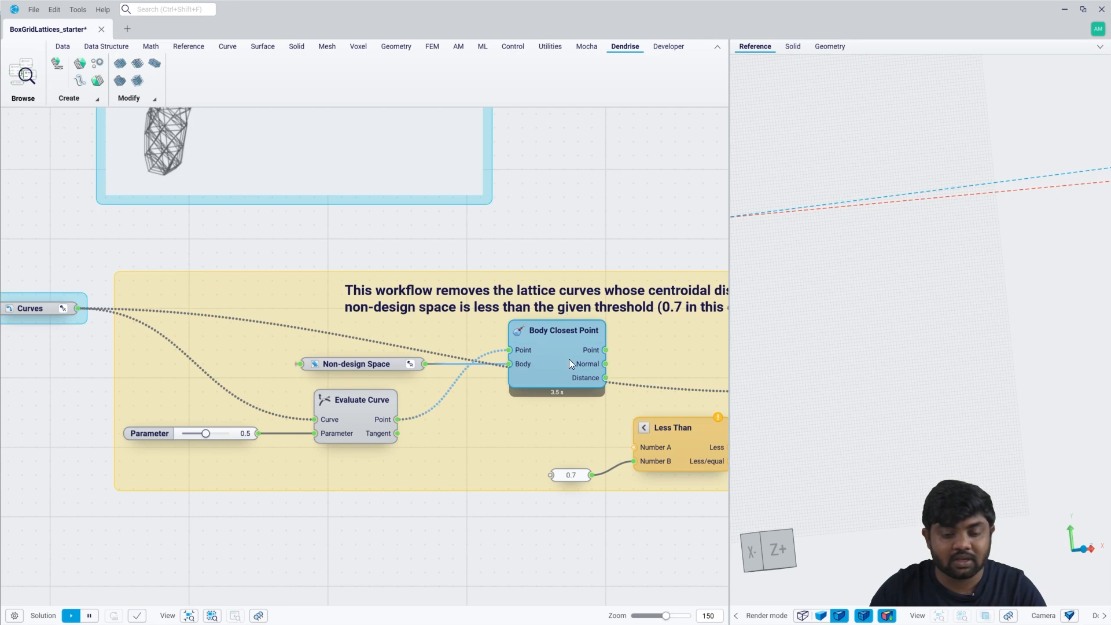
pyautogui.moveTo(591, 352)
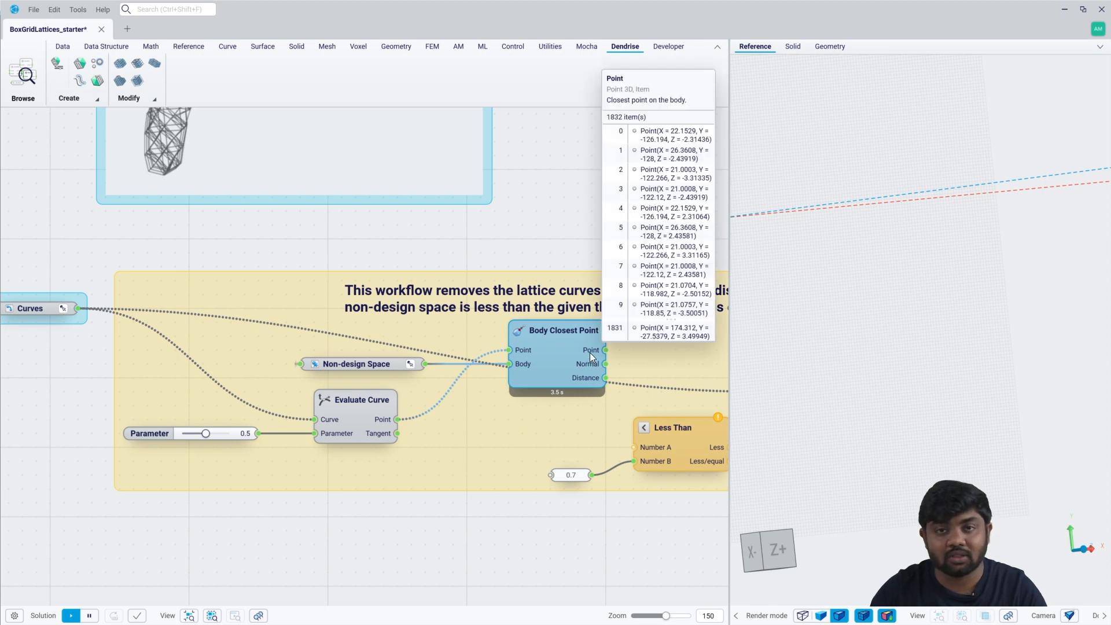
# Connect the Body Closest Point's Distance to Number A of Less Than and align the 0.7 threshold with Number B.
pyautogui.moveTo(583, 368); pyautogui.dragTo(496, 349, button='middle')
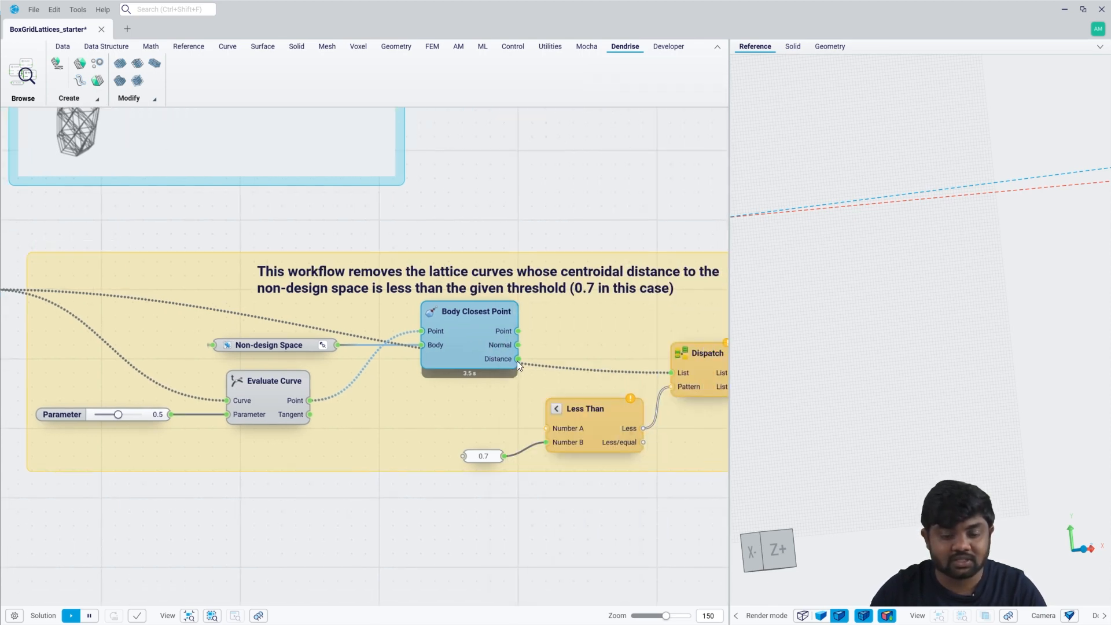
pyautogui.moveTo(518, 359); pyautogui.dragTo(546, 428)
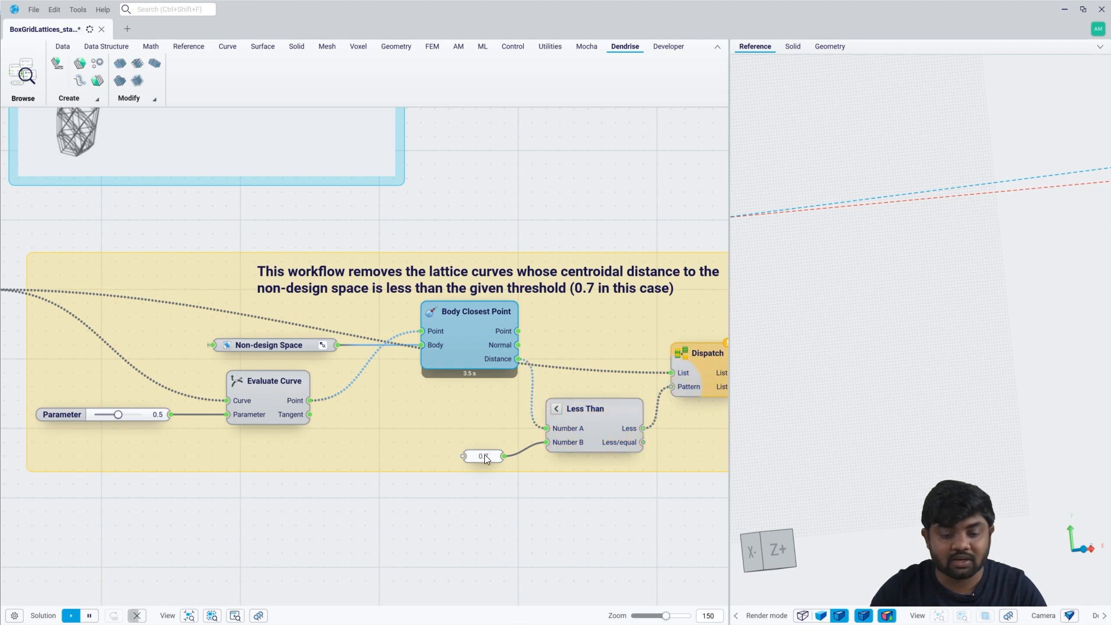
pyautogui.moveTo(488, 455); pyautogui.dragTo(491, 449)
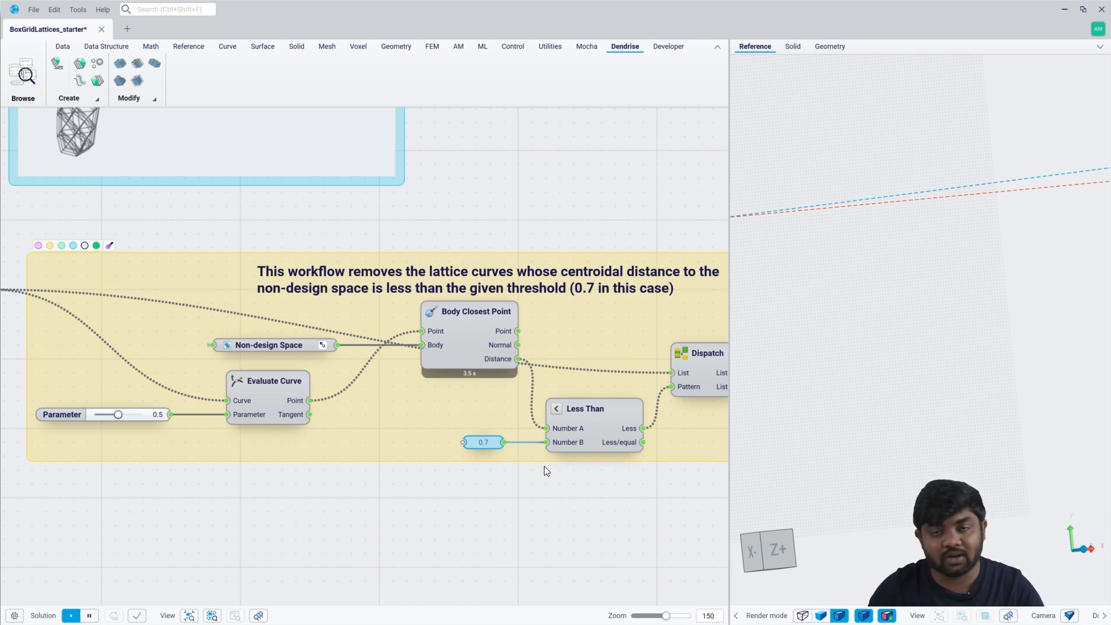
# Display the filtered Curve output from Dispatch with the non-design space, examine the lattice along its edges, and hide both previews.
pyautogui.moveTo(569, 473); pyautogui.dragTo(412, 465, button='middle')
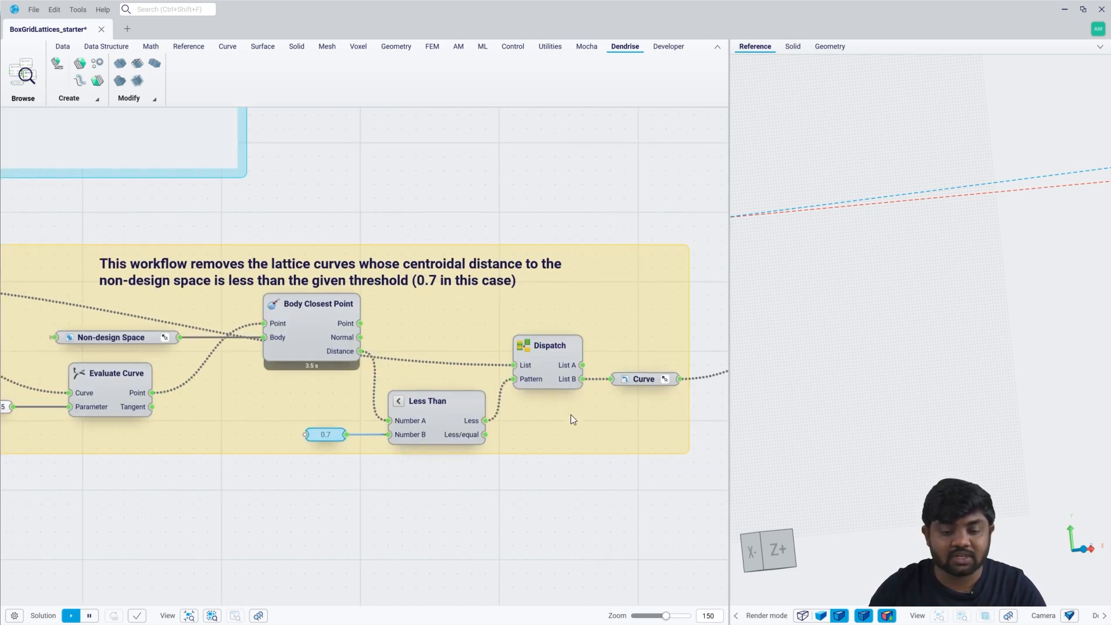
pyautogui.click(640, 379)
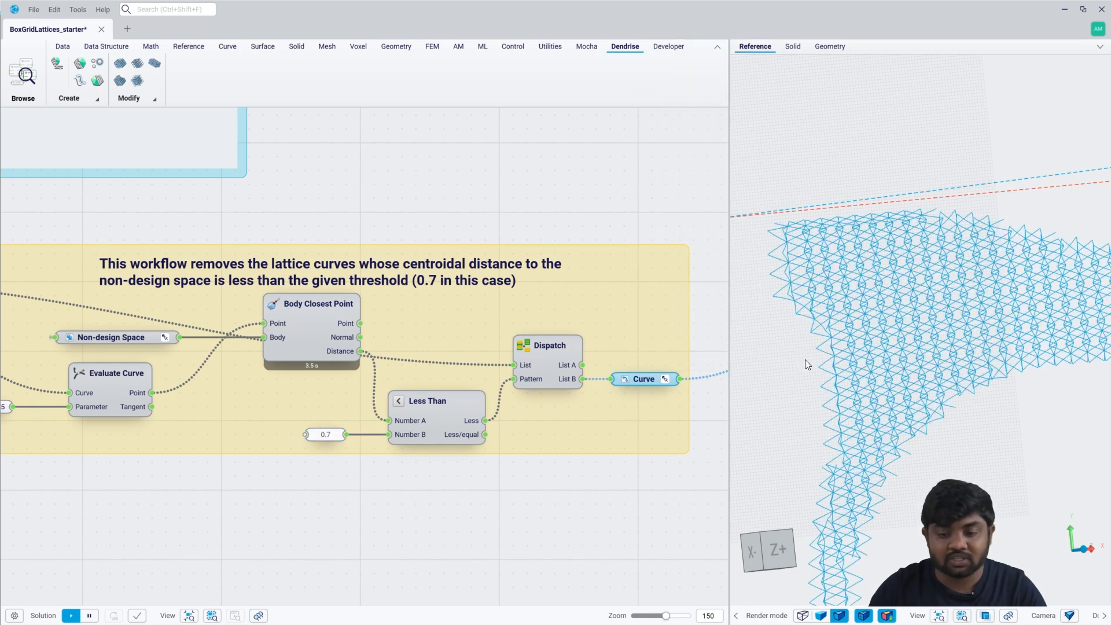
pyautogui.click(116, 347)
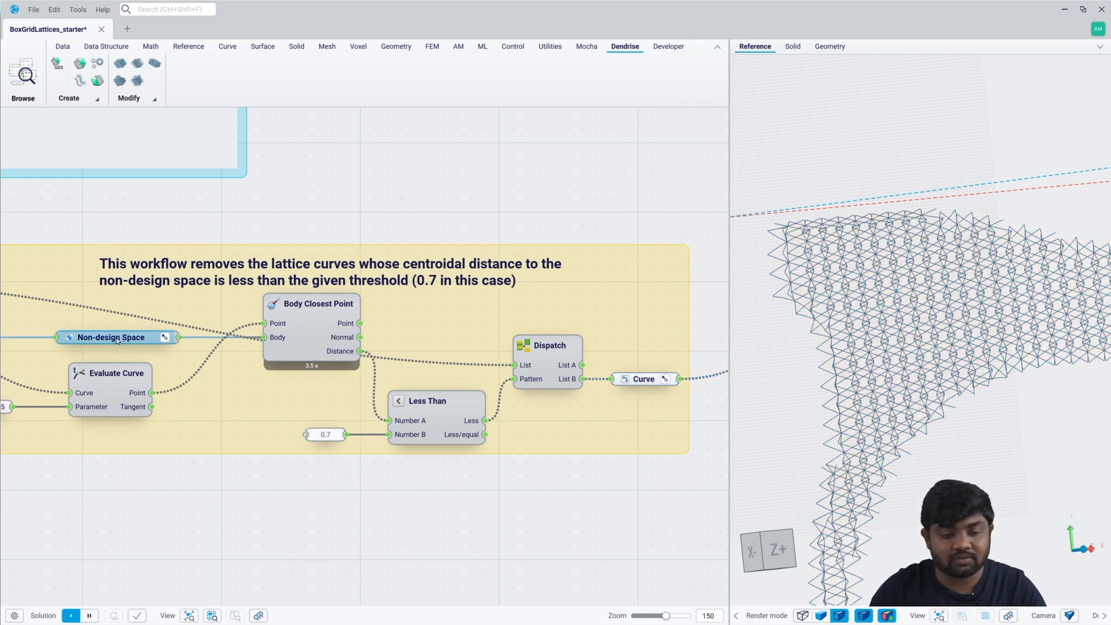
pyautogui.click(626, 379)
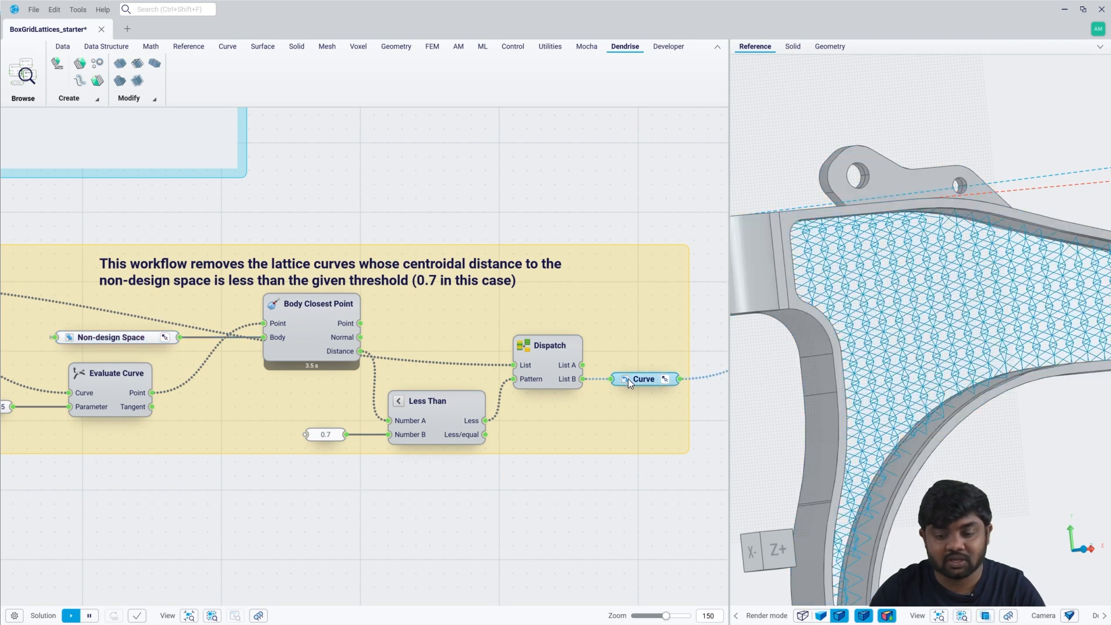
pyautogui.moveTo(904, 352); pyautogui.dragTo(858, 337, button='right')
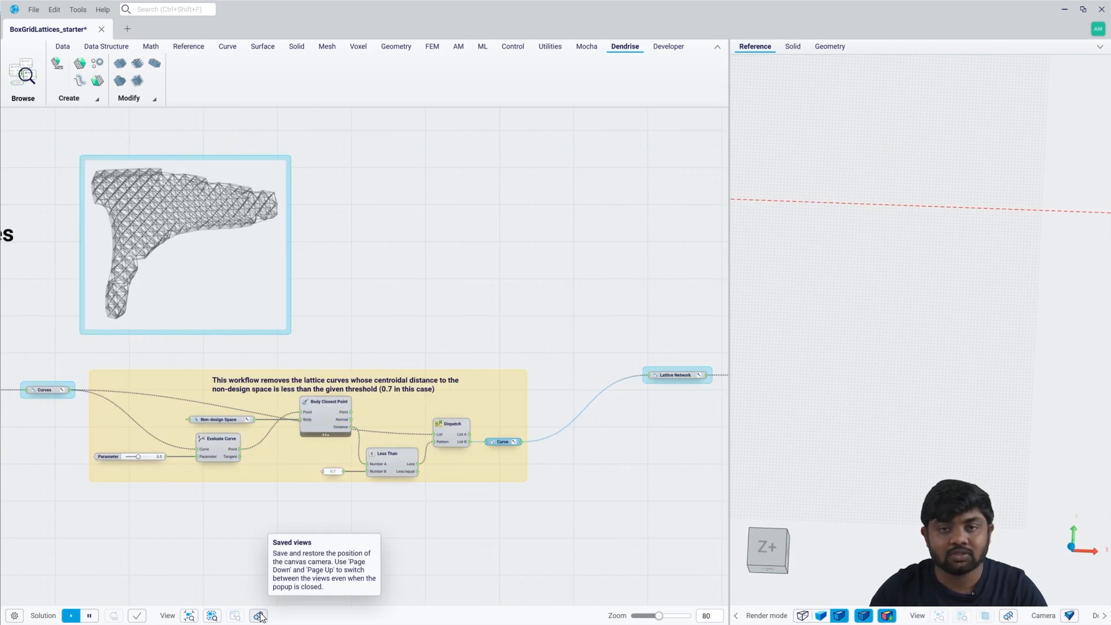
# Add a Construct Pipe Curve component fed by the Lattice Network in the Evaluate field section.
pyautogui.click(260, 617)
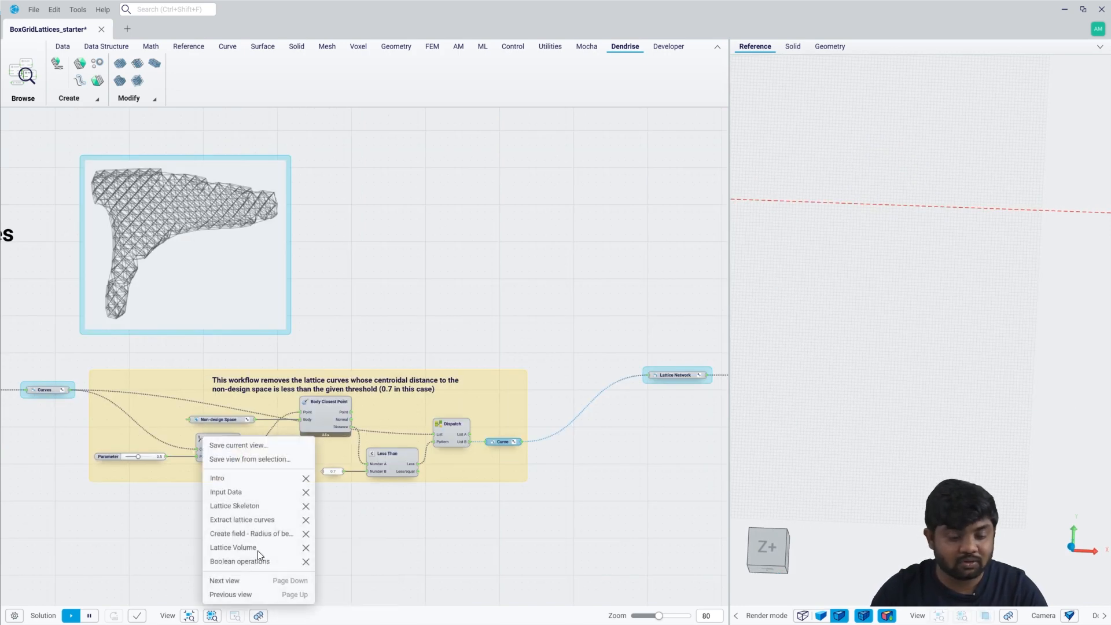
pyautogui.click(252, 533)
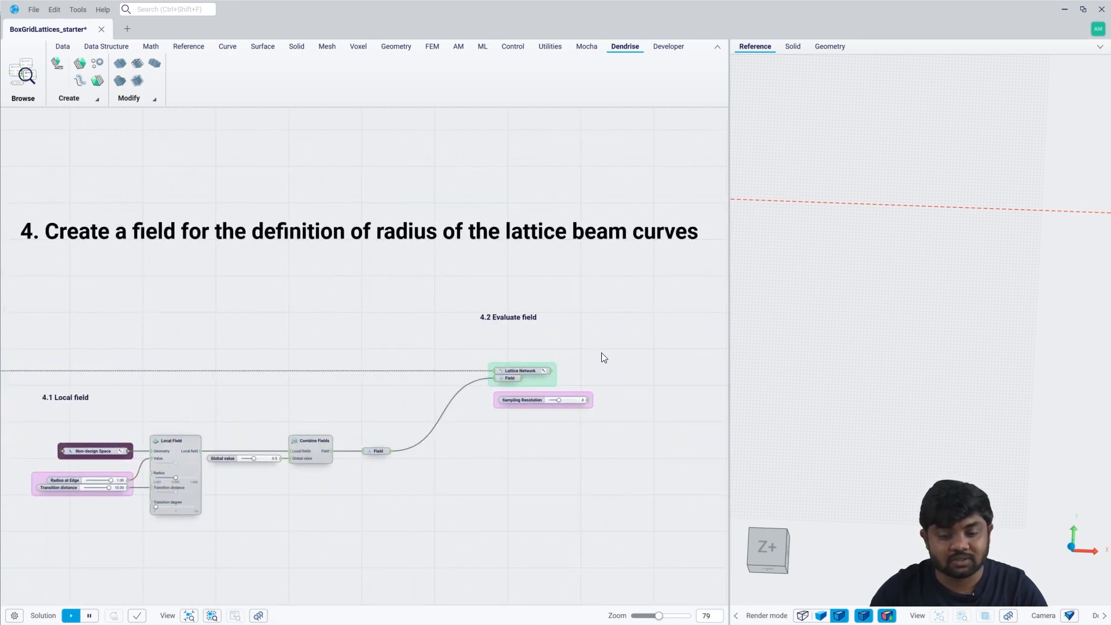
pyautogui.scroll(5, 609, 373)
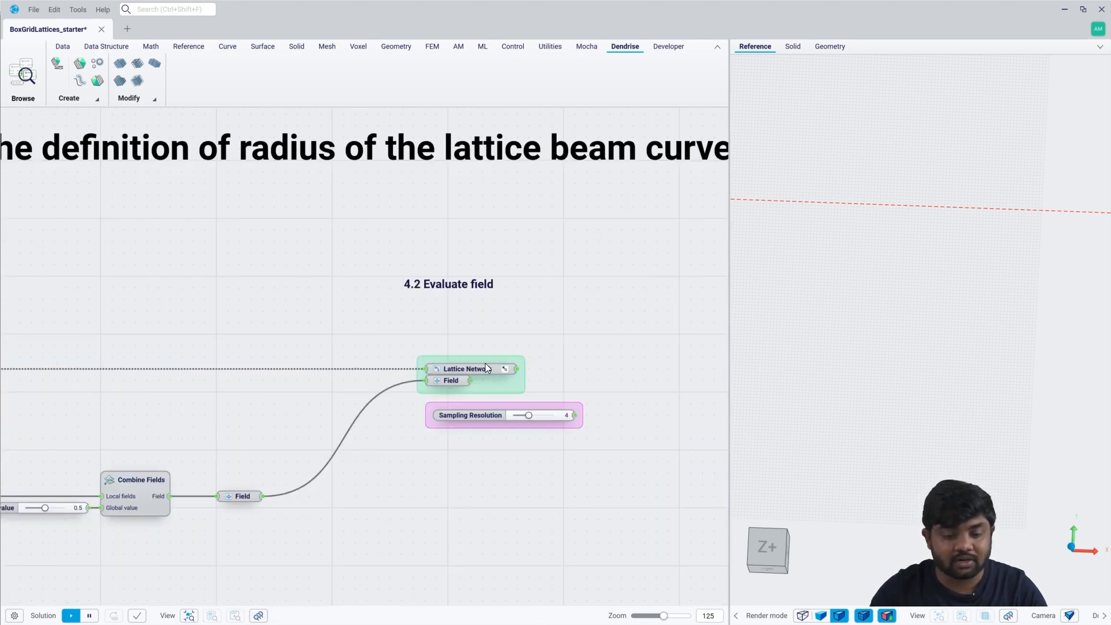
pyautogui.moveTo(517, 371); pyautogui.dragTo(662, 369)
pyautogui.write('const')
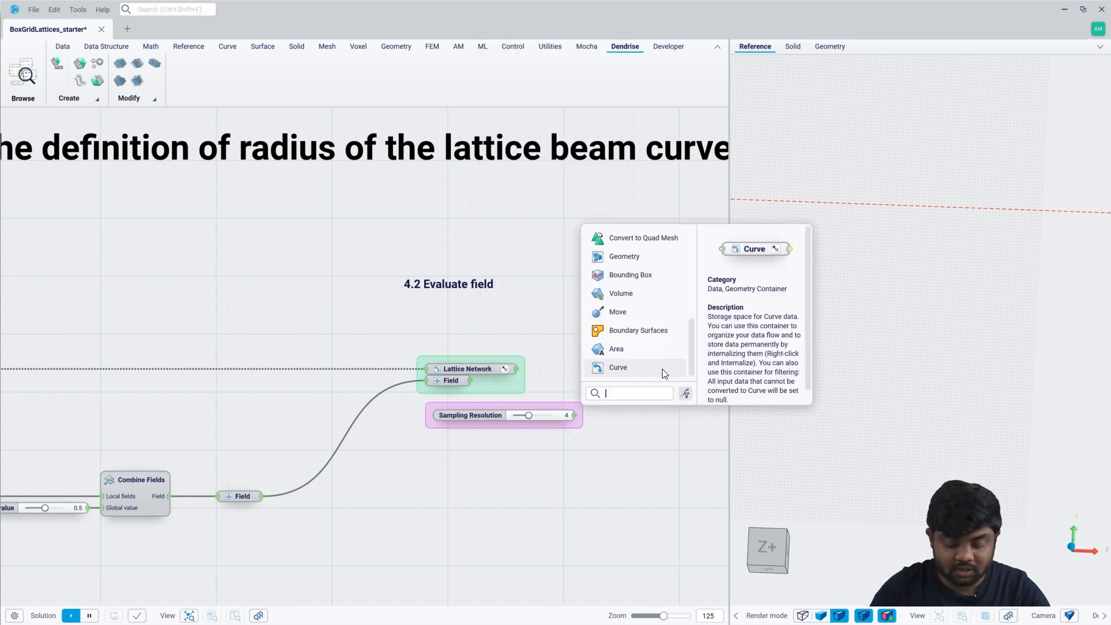
pyautogui.write('ruc')
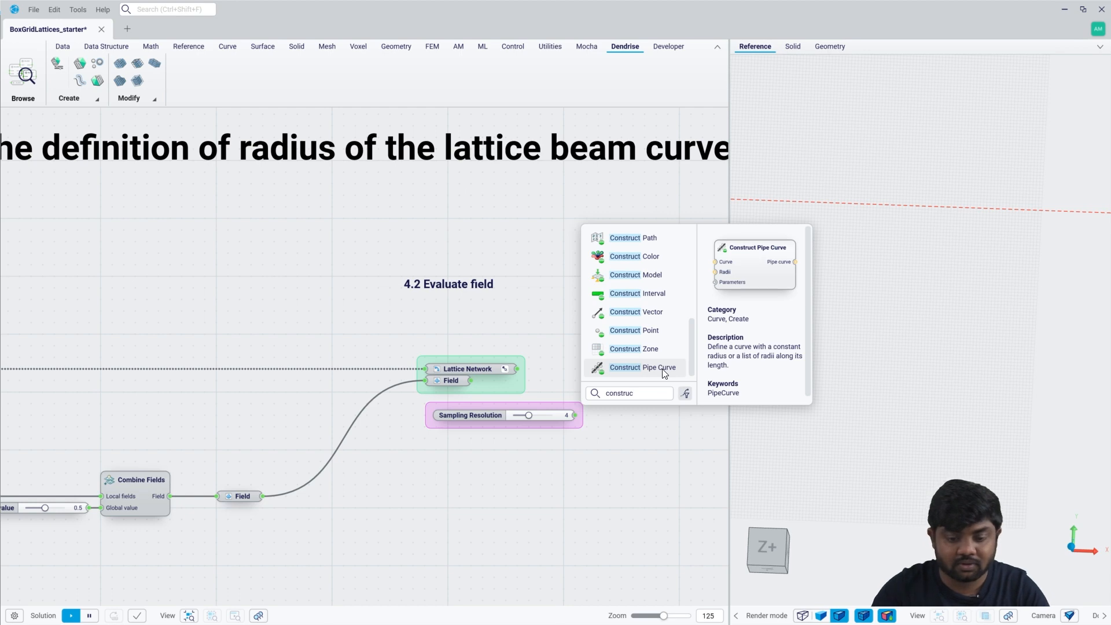
pyautogui.click(662, 369)
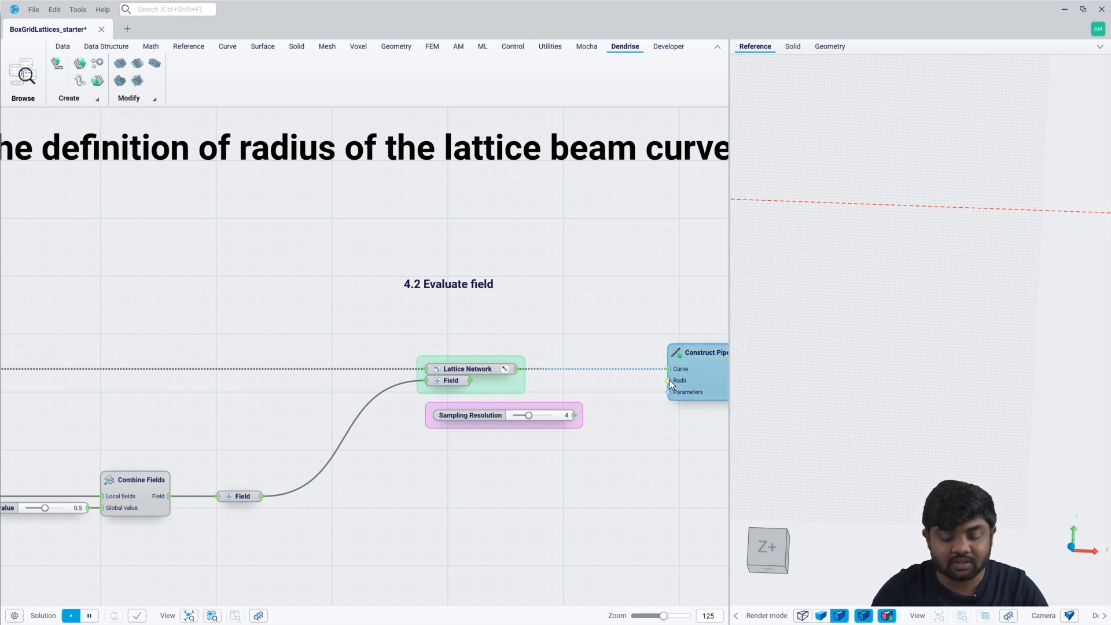
# Add a number slider of 1 for the pipe curves' Radii input and hide the Construct Pipe Curve preview.
pyautogui.moveTo(669, 379); pyautogui.dragTo(645, 382)
pyautogui.click(645, 382)
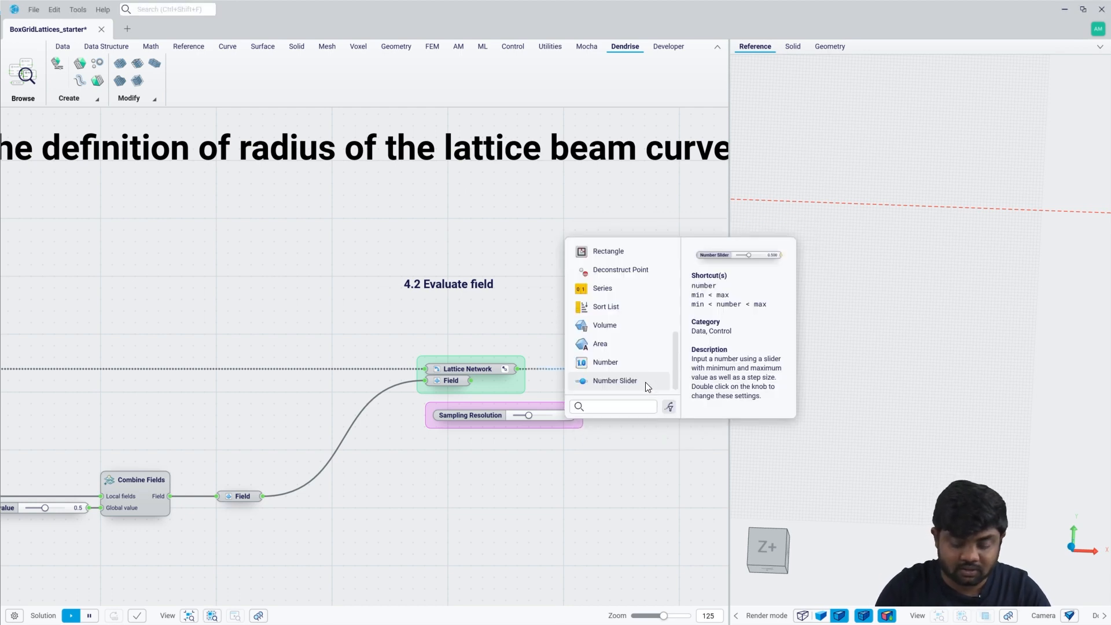
pyautogui.click(646, 383)
pyautogui.moveTo(645, 382); pyautogui.dragTo(573, 398, button='right')
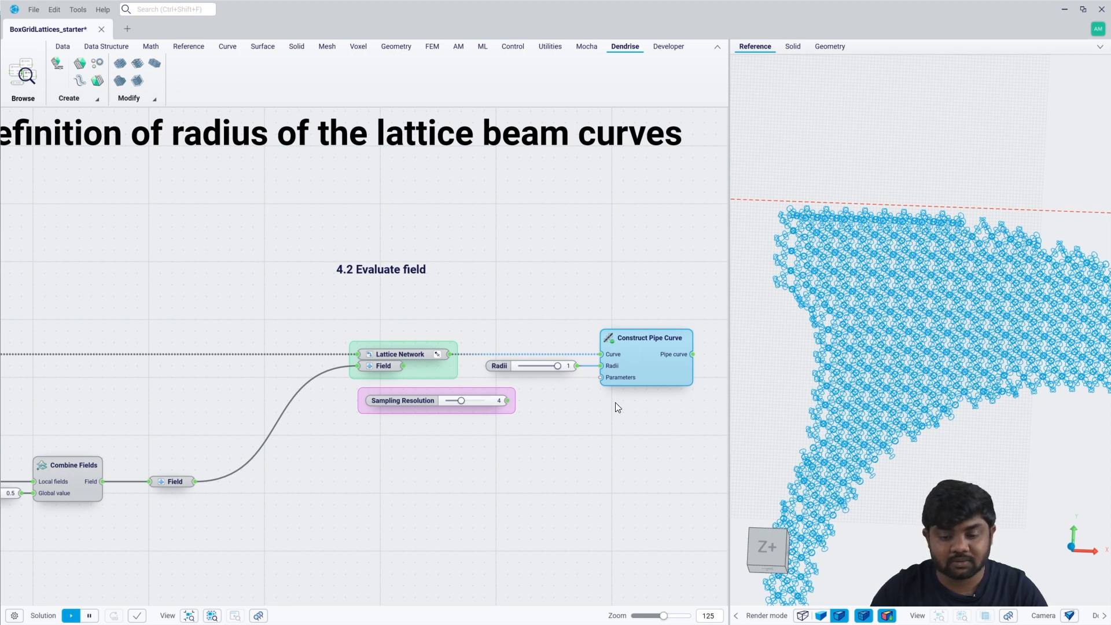
pyautogui.click(623, 374)
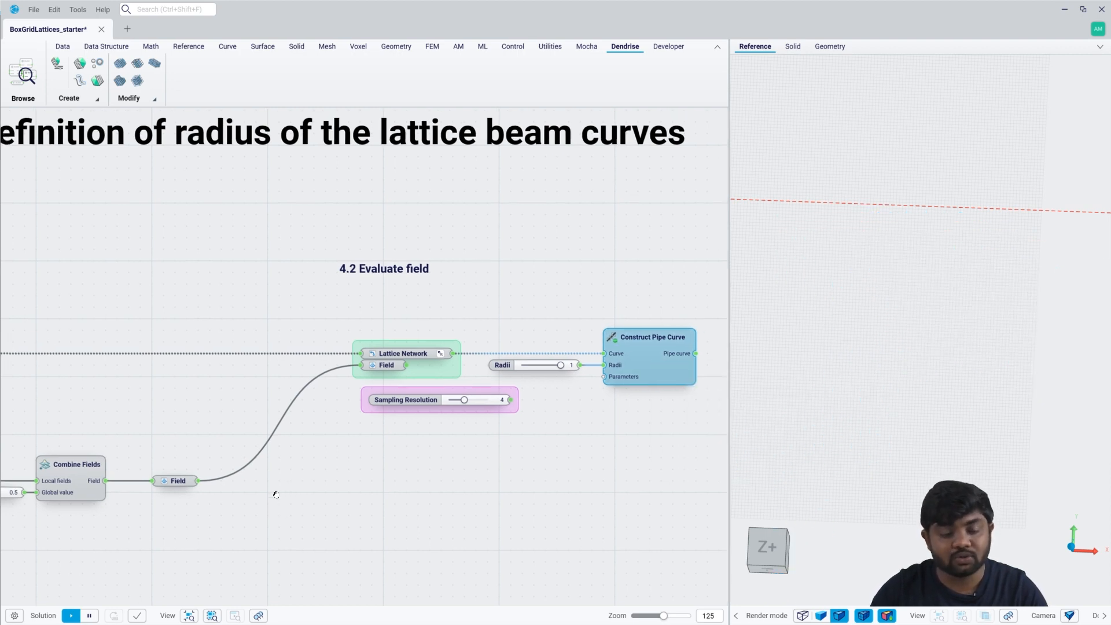
# Connect the Field parameter after Combine Fields to the Field input of the Visualize Field component.
pyautogui.moveTo(273, 494); pyautogui.dragTo(6, 417, button='right')
pyautogui.moveTo(7, 417); pyautogui.dragTo(8, 418, button='right')
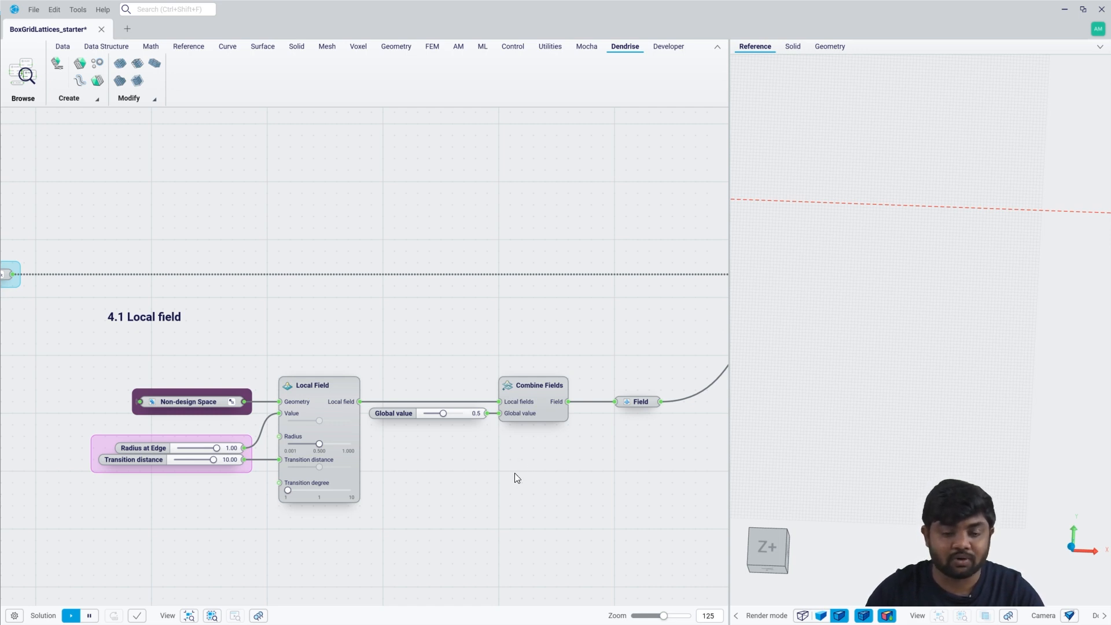
pyautogui.moveTo(499, 491); pyautogui.dragTo(479, 394, button='right')
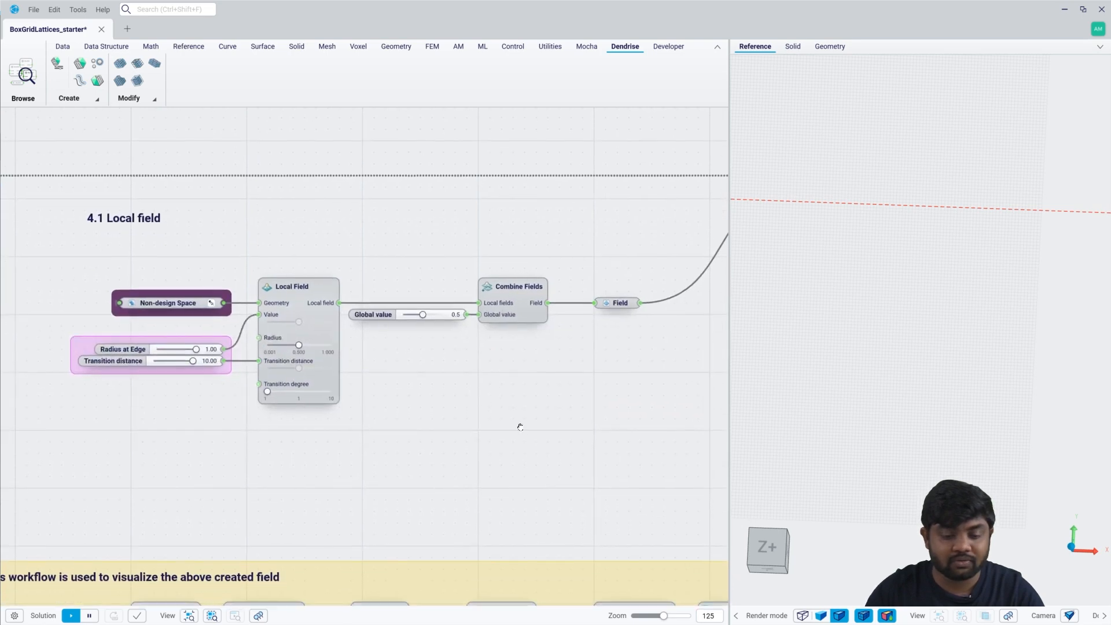
pyautogui.moveTo(557, 380); pyautogui.dragTo(536, 291, button='right')
pyautogui.moveTo(618, 215); pyautogui.dragTo(630, 390)
pyautogui.moveTo(672, 416); pyautogui.dragTo(534, 337, button='right')
pyautogui.moveTo(629, 390); pyautogui.dragTo(644, 450)
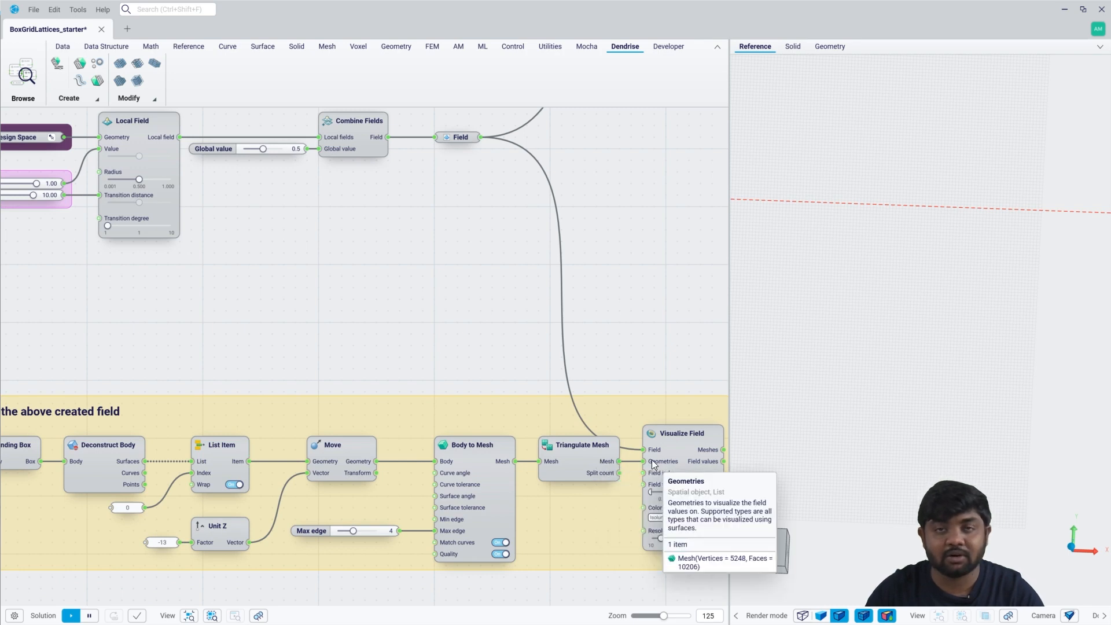
# Display the Visualize Field result shaded without mesh edges and examine the radius distribution from the Z+ view.
pyautogui.click(670, 444)
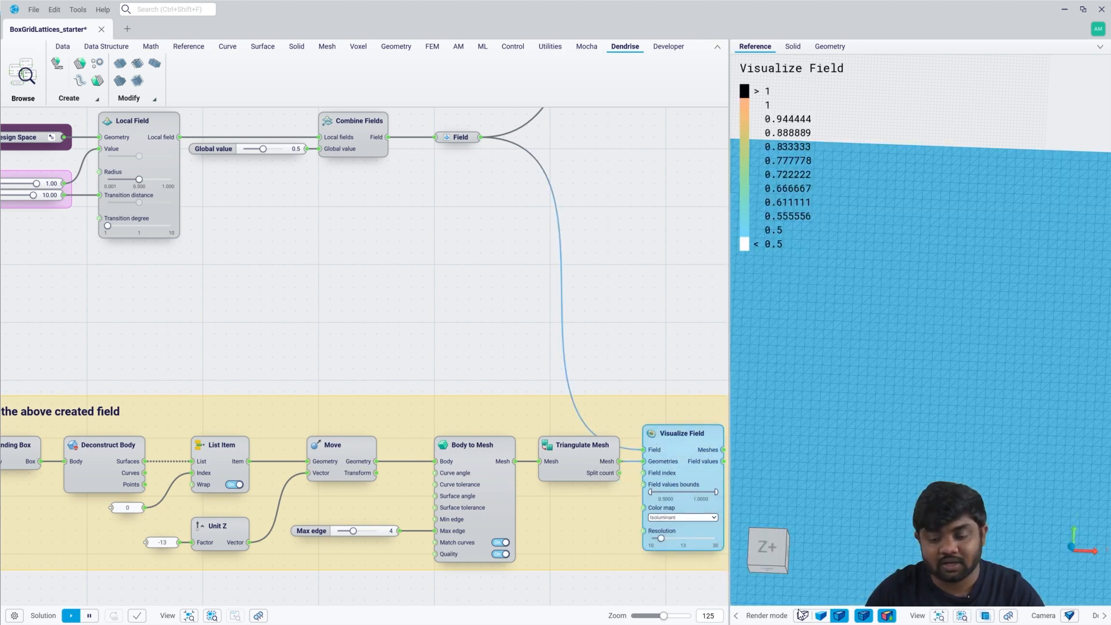
pyautogui.click(821, 615)
pyautogui.click(767, 550)
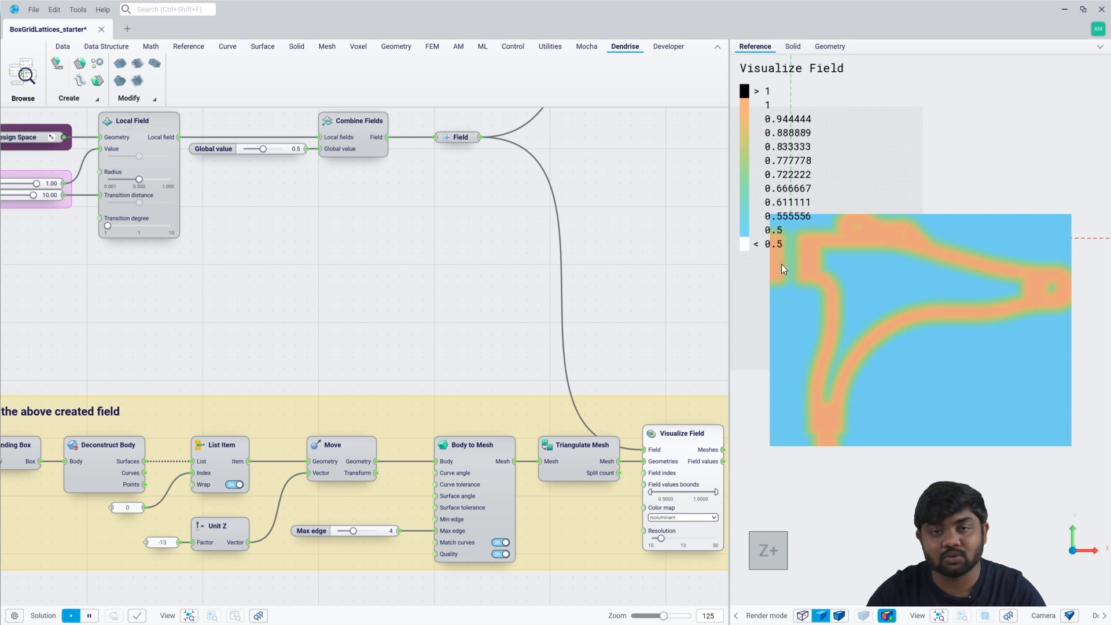
pyautogui.scroll(2, 974, 273)
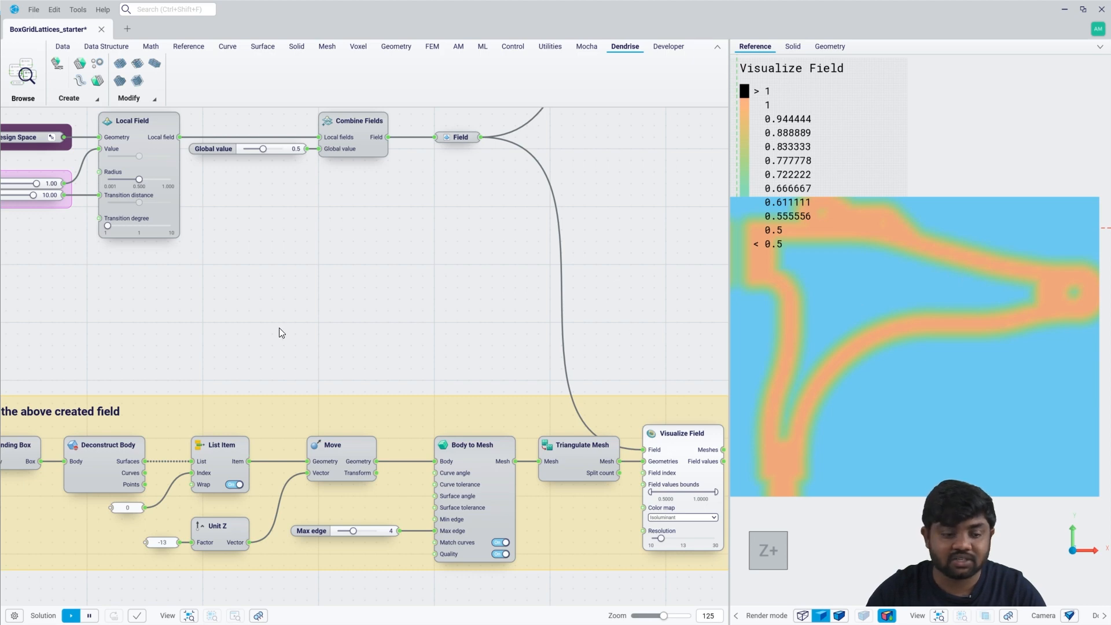
# Set the Local Field's transition degree to 2 and hide the Visualize Field preview.
pyautogui.scroll(5, 279, 333)
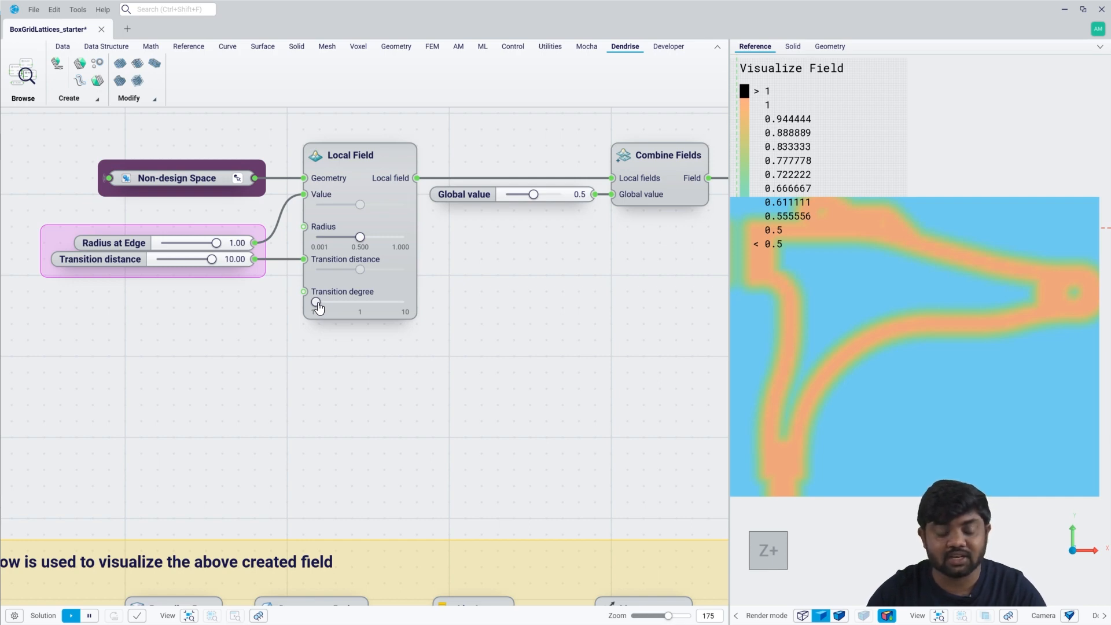
pyautogui.moveTo(316, 302); pyautogui.dragTo(326, 302)
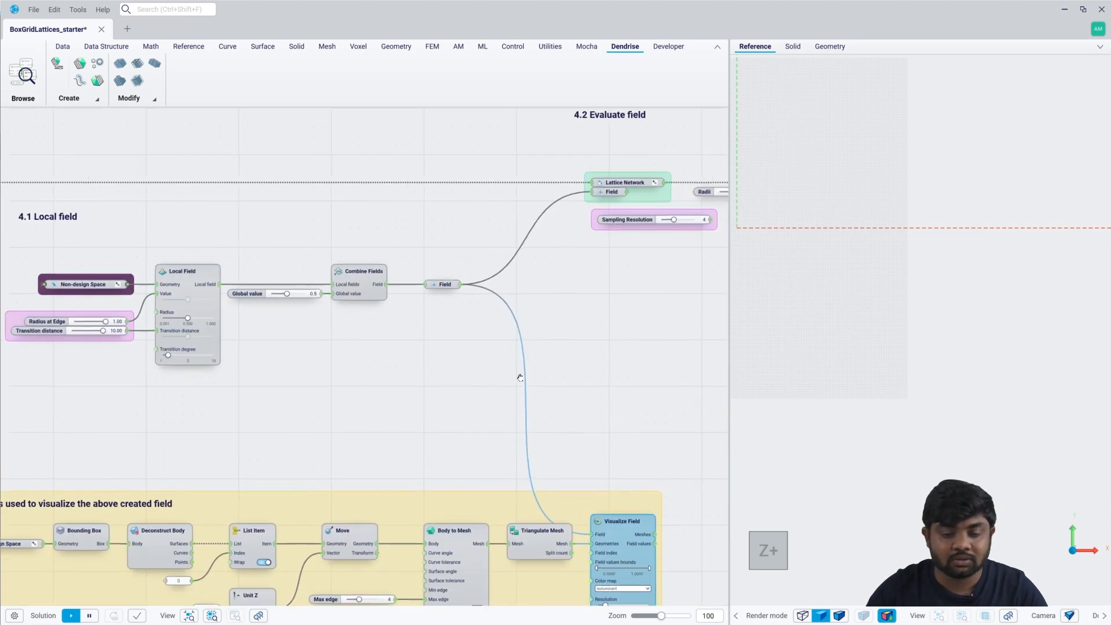
pyautogui.moveTo(520, 376); pyautogui.dragTo(324, 407, button='right')
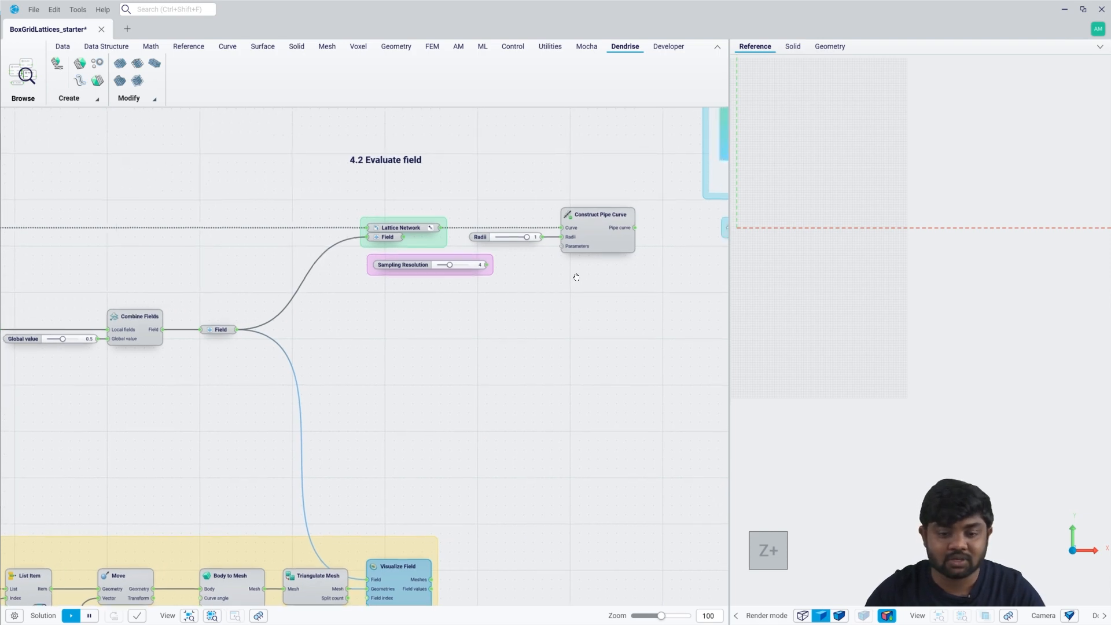
# Delete the Construct Pipe Curve component together with its Radii slider.
pyautogui.scroll(4, 595, 208)
pyautogui.moveTo(615, 302); pyautogui.dragTo(501, 189)
pyautogui.press('Delete')
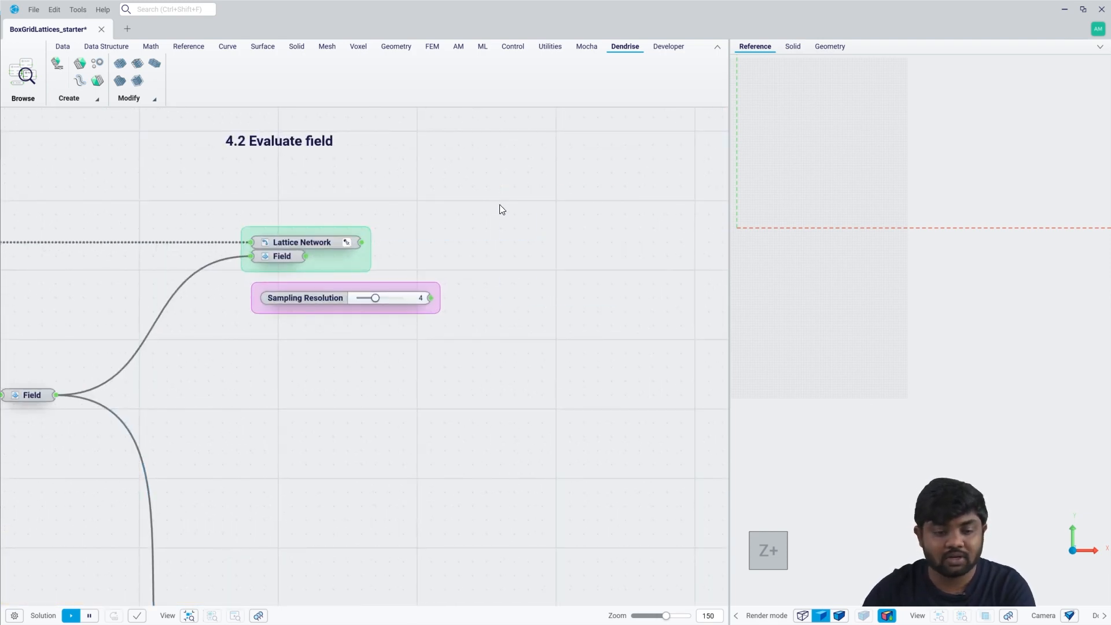
# Add a Beam Evaluate Field component with the Lattice Network as Beams, the Field parameter as Field, and Sampling Resolution as Resolution.
pyautogui.rightClick(516, 247)
pyautogui.write('beam eva')
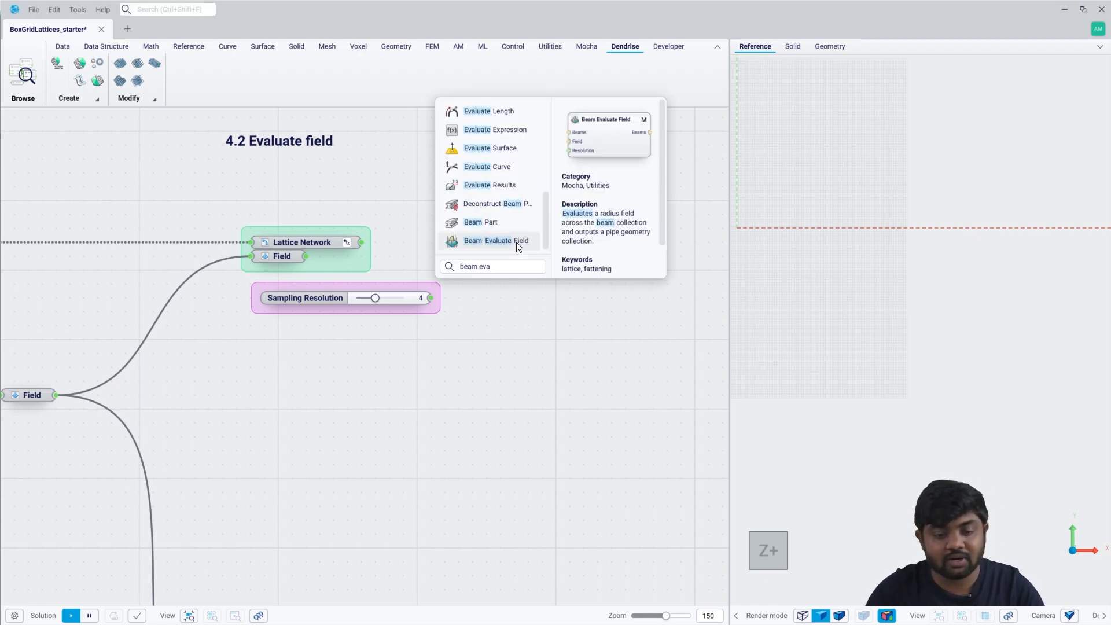
pyautogui.click(516, 242)
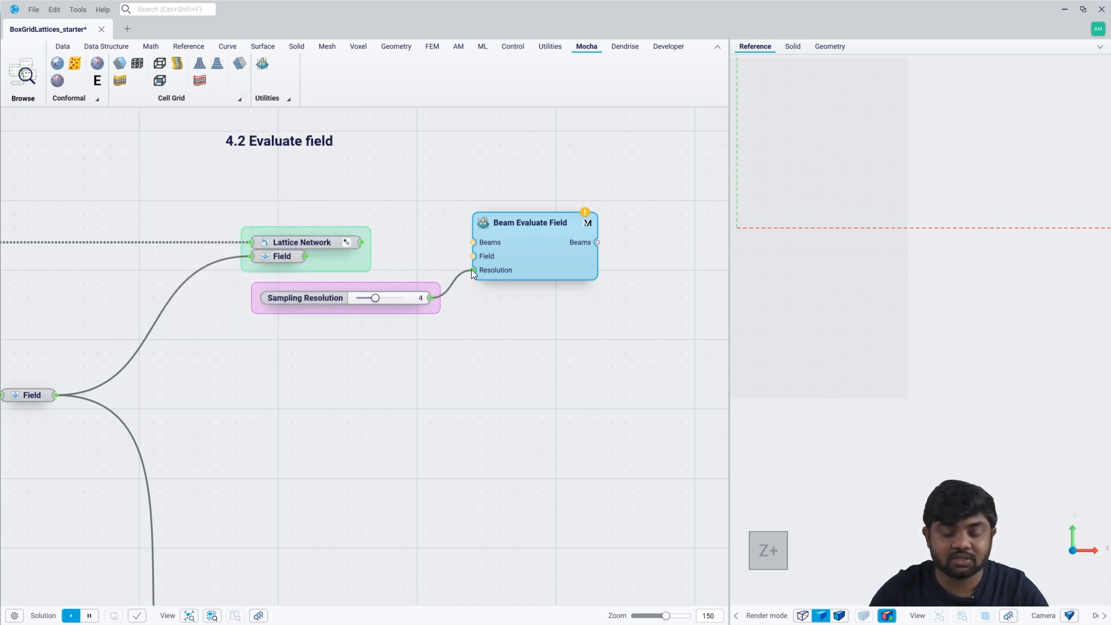
pyautogui.moveTo(471, 269); pyautogui.dragTo(473, 270)
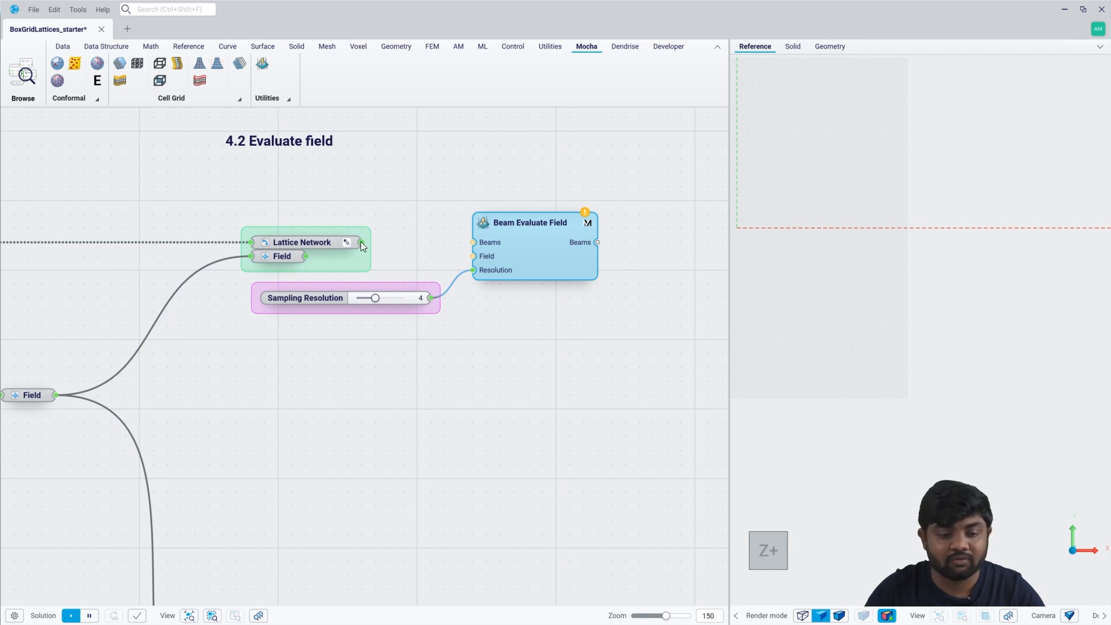
pyautogui.moveTo(360, 242); pyautogui.dragTo(472, 242)
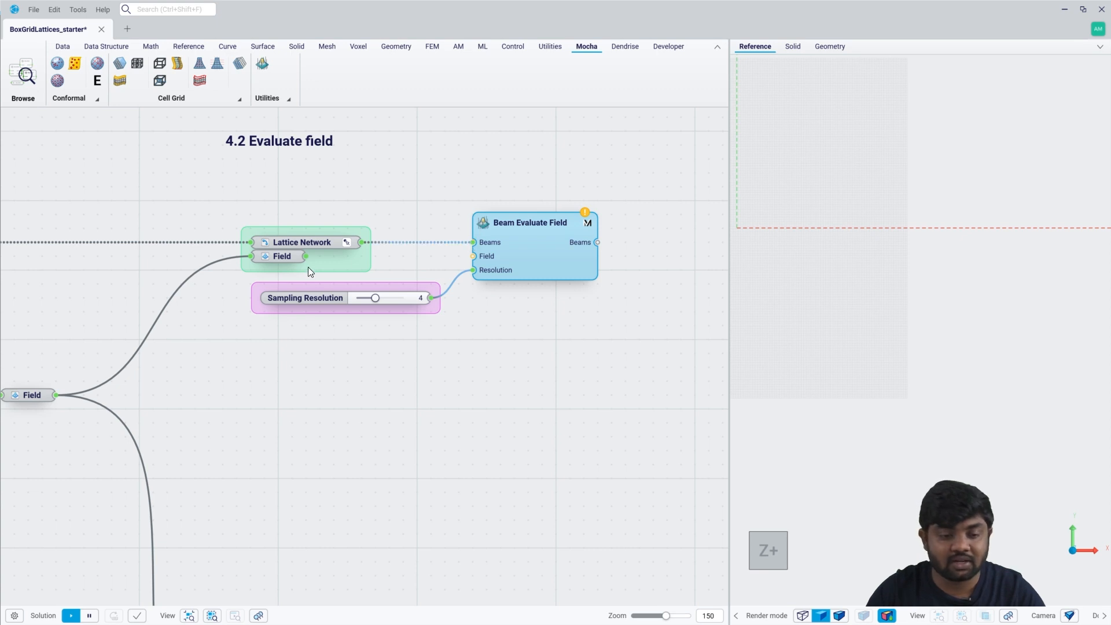
pyautogui.moveTo(306, 256); pyautogui.dragTo(473, 256)
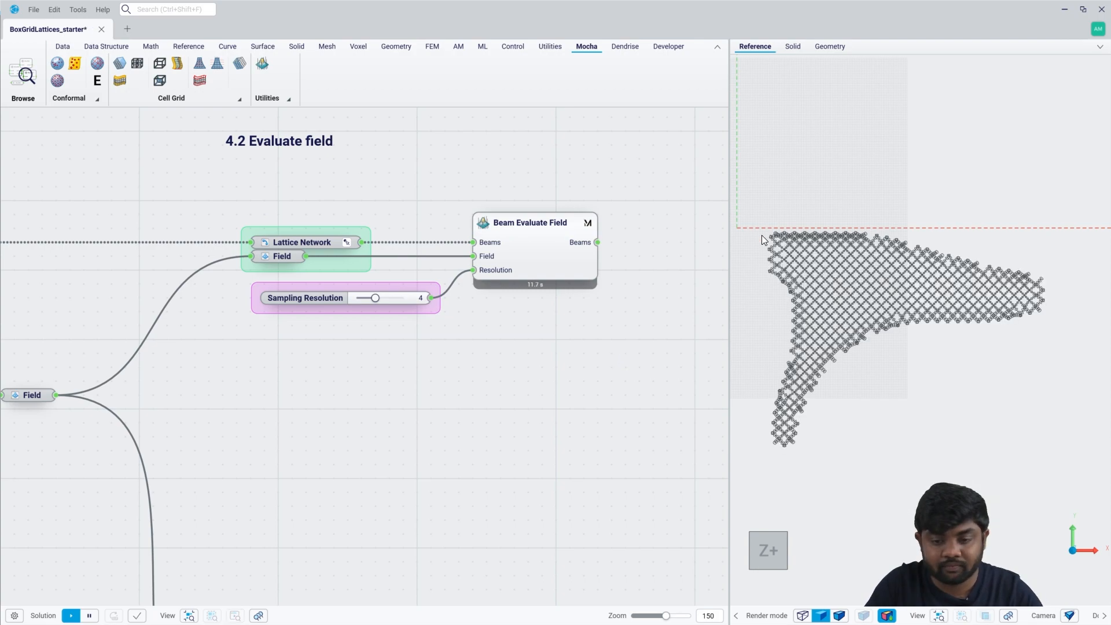
# Examine the varying beam radii along the lattice up close and hide the Beam Evaluate Field preview.
pyautogui.scroll(10, 761, 235)
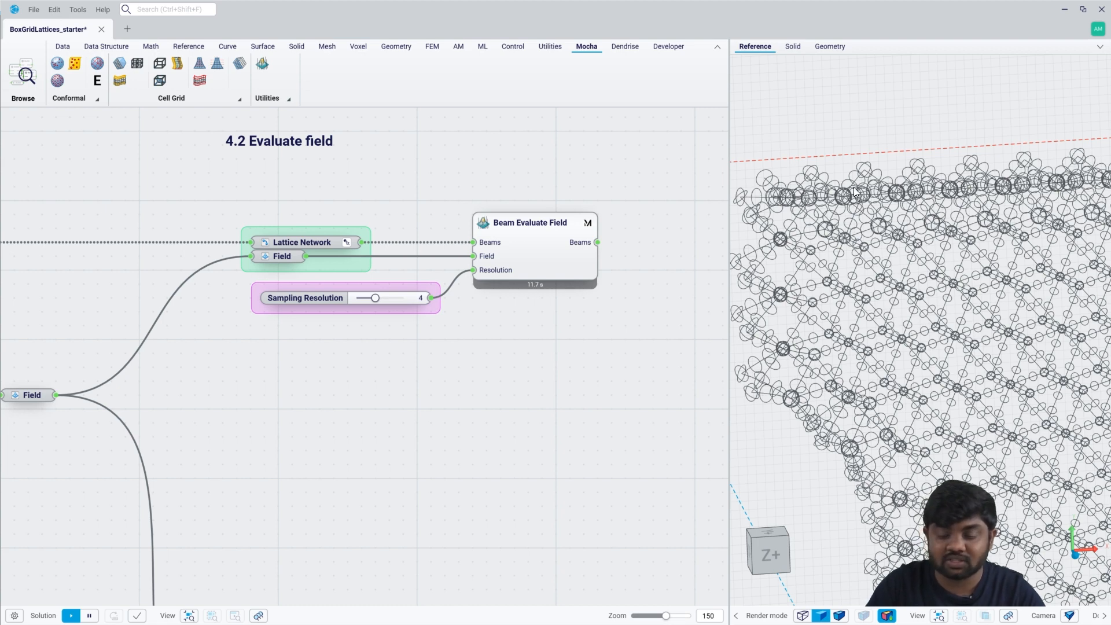
pyautogui.scroll(-6, 854, 191)
pyautogui.scroll(-2, 637, 296)
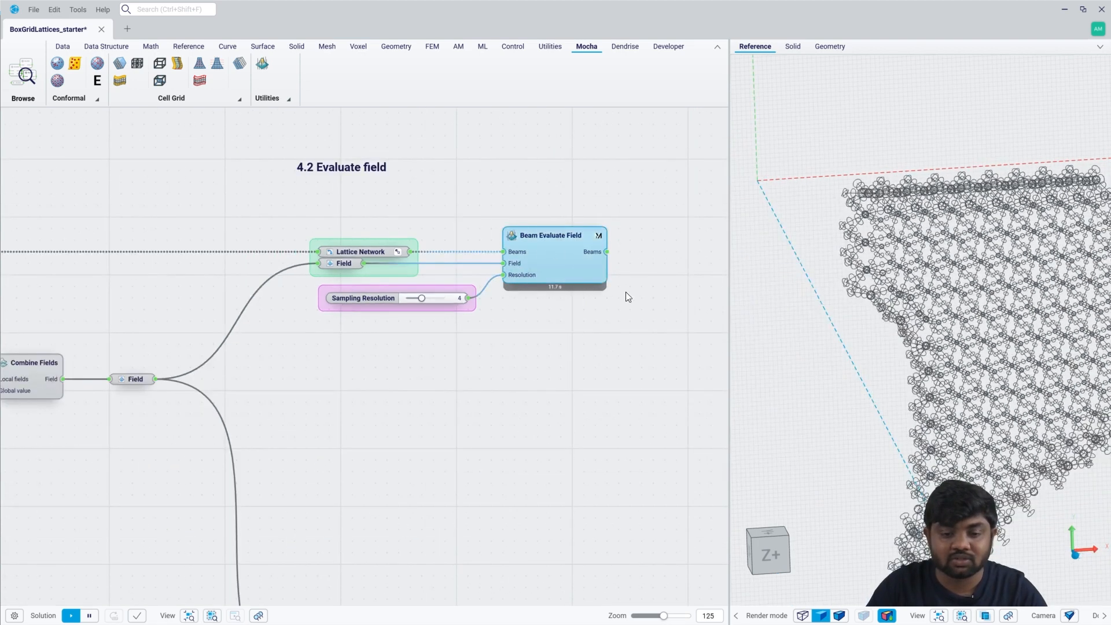
pyautogui.press('space')
pyautogui.moveTo(643, 308); pyautogui.dragTo(487, 309, button='right')
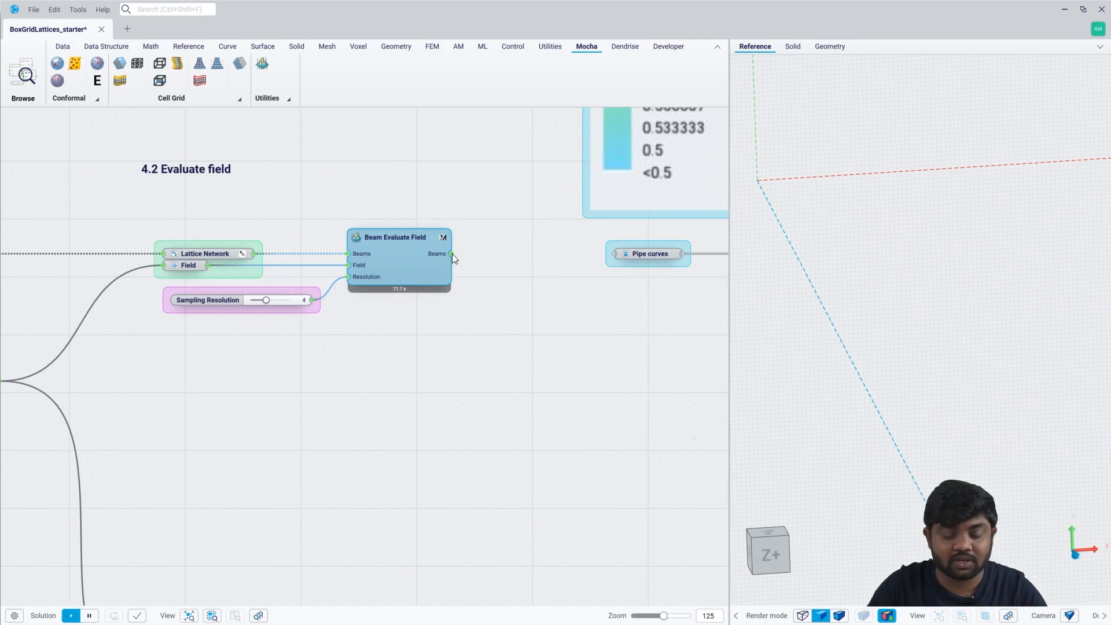
# Feed the evaluated beams from Beam Evaluate Field into the Pipe curves parameter and go to the saved Lattice Volume view.
pyautogui.moveTo(452, 253); pyautogui.dragTo(614, 253)
pyautogui.scroll(-2, 419, 344)
pyautogui.click(258, 614)
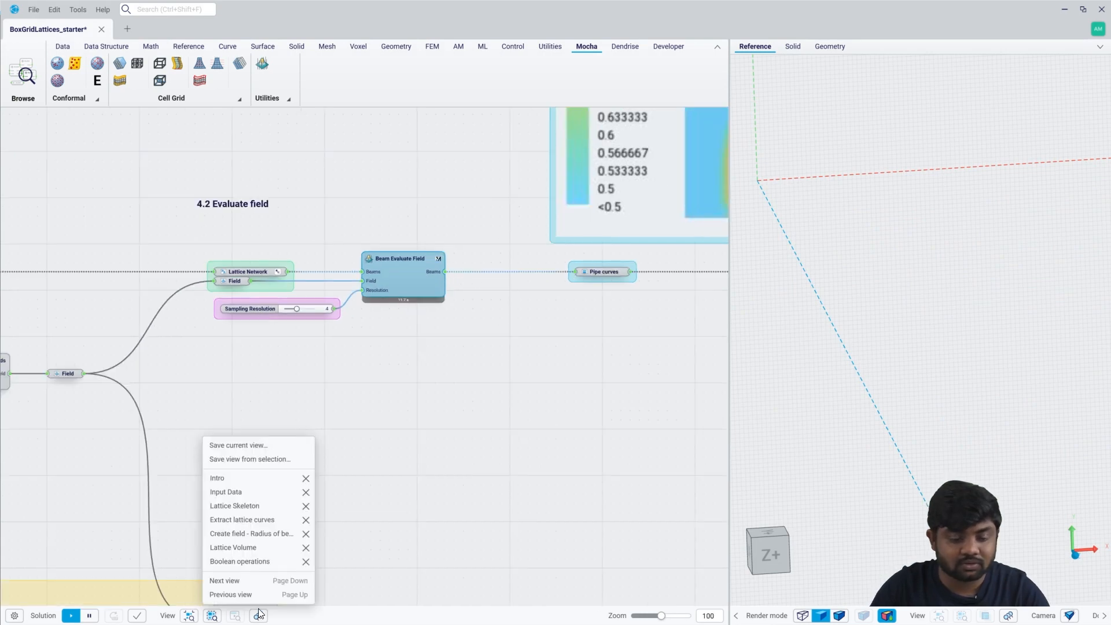
pyautogui.click(247, 549)
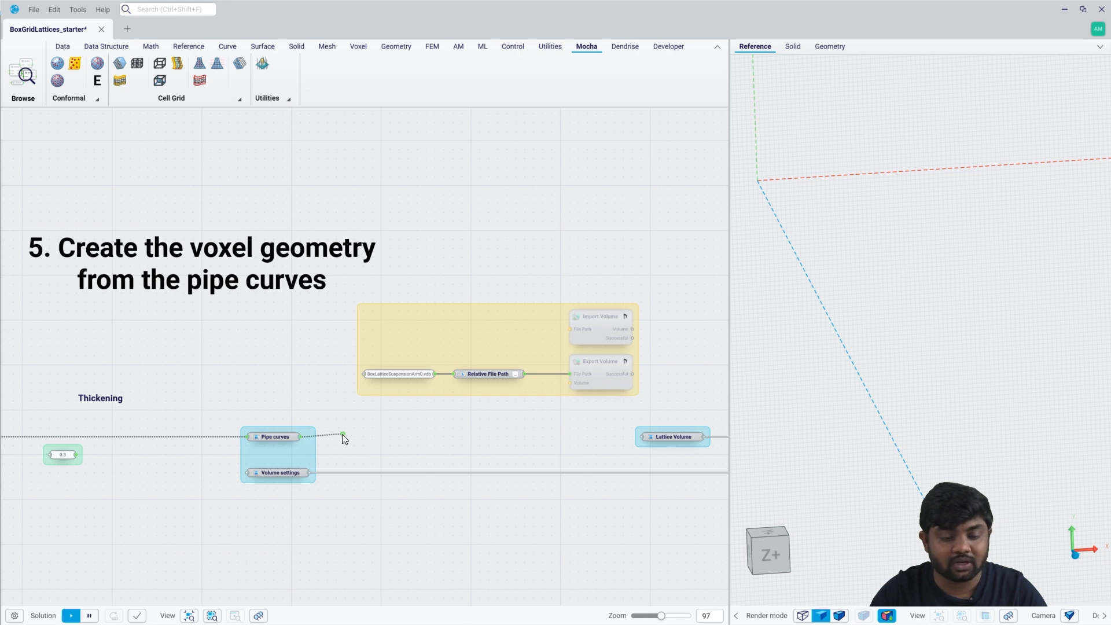
# Add a Pipe Curves to Volume component with the Pipe curves parameter connected as its Pipes input.
pyautogui.moveTo(342, 434); pyautogui.dragTo(363, 434)
pyautogui.click(363, 434)
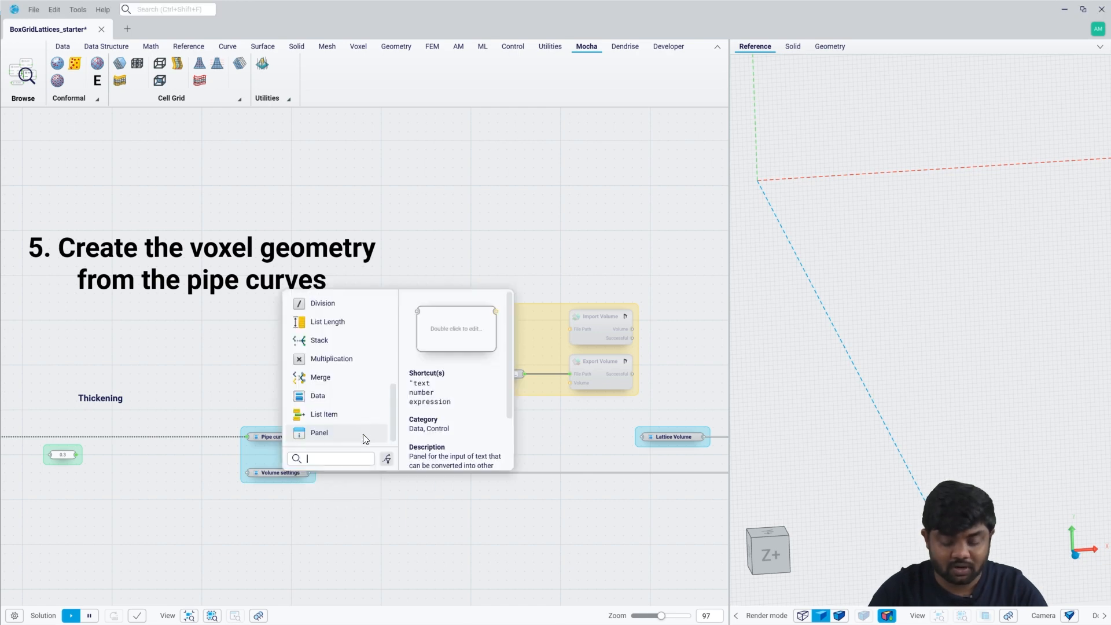
pyautogui.write('pipe')
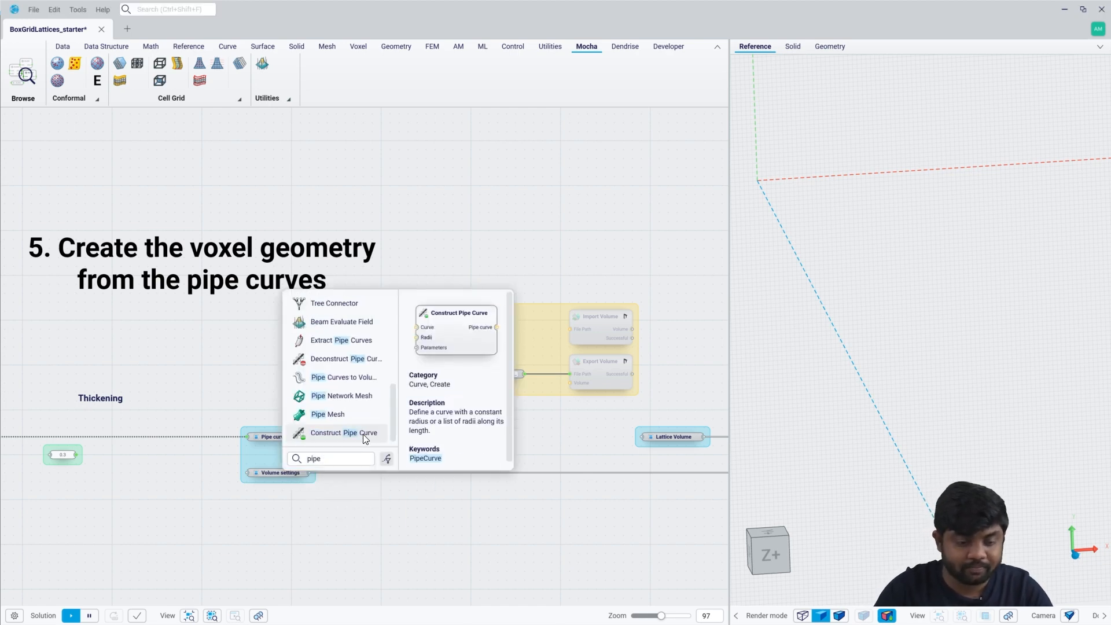
pyautogui.click(362, 378)
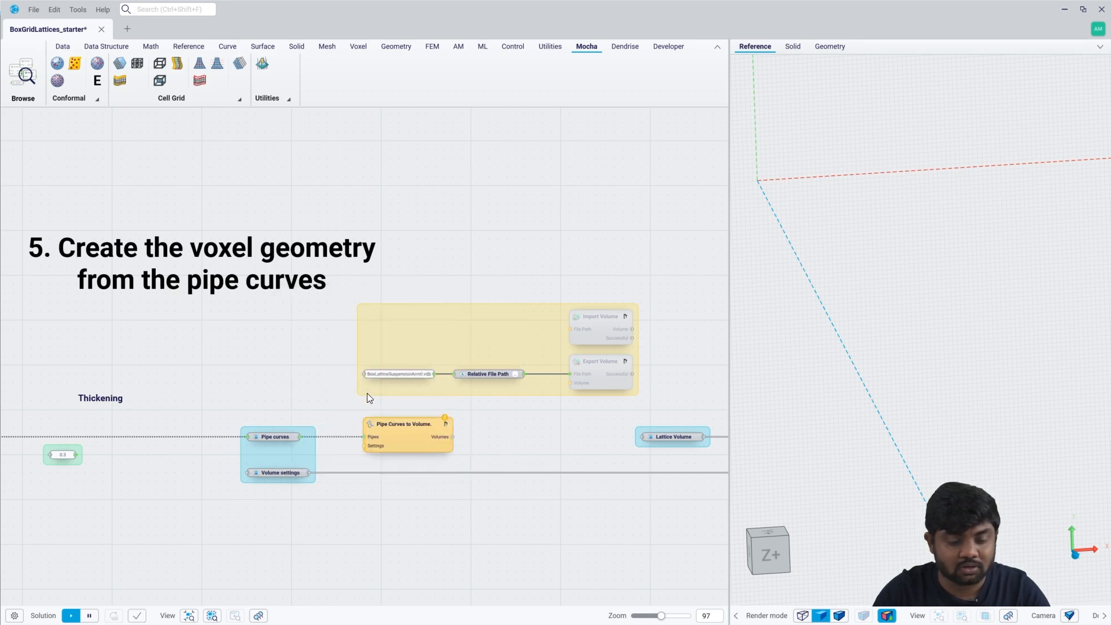
# Add a Dendrise Create Settings component beside the 0.3 panel in the Thickening section.
pyautogui.scroll(2, 356, 452)
pyautogui.moveTo(356, 450); pyautogui.dragTo(408, 429, button='middle')
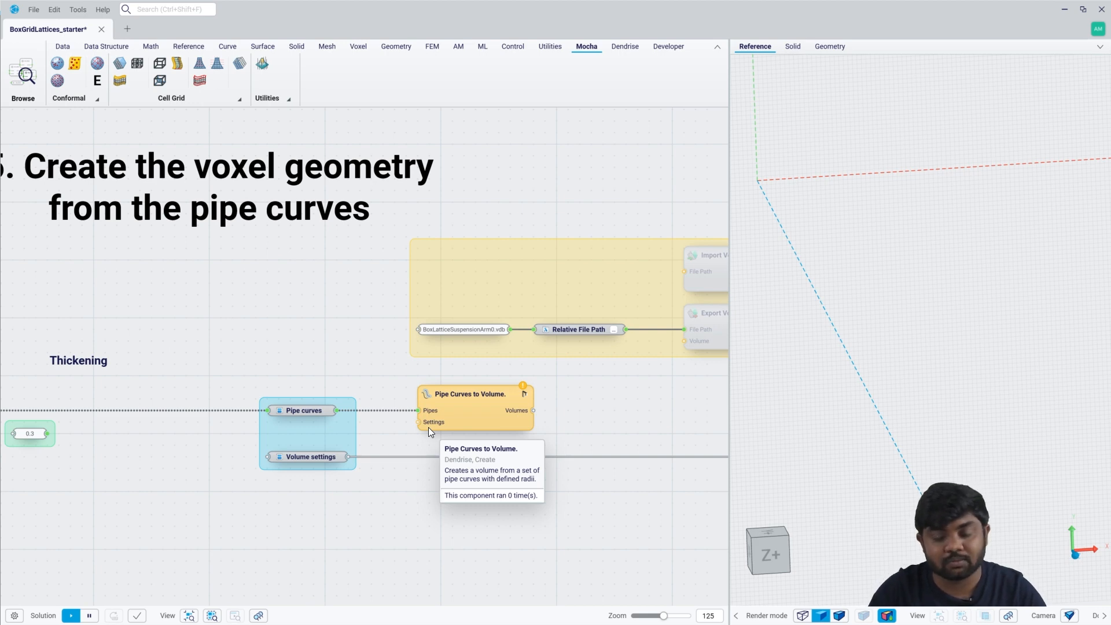
pyautogui.click(624, 48)
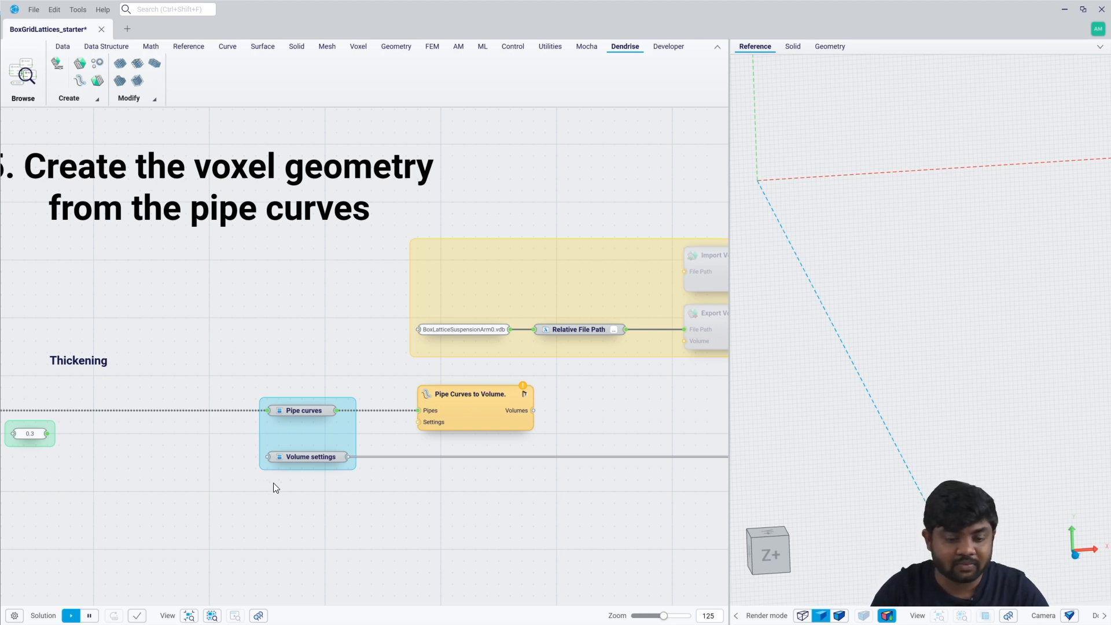
pyautogui.moveTo(282, 478); pyautogui.dragTo(342, 469, button='right')
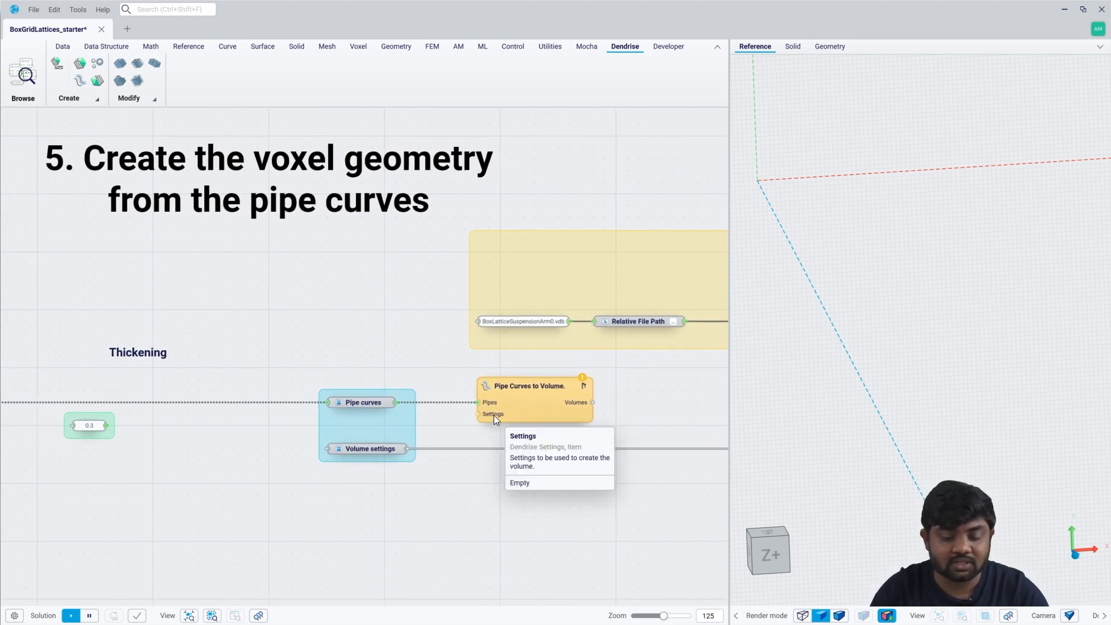
pyautogui.moveTo(484, 416)
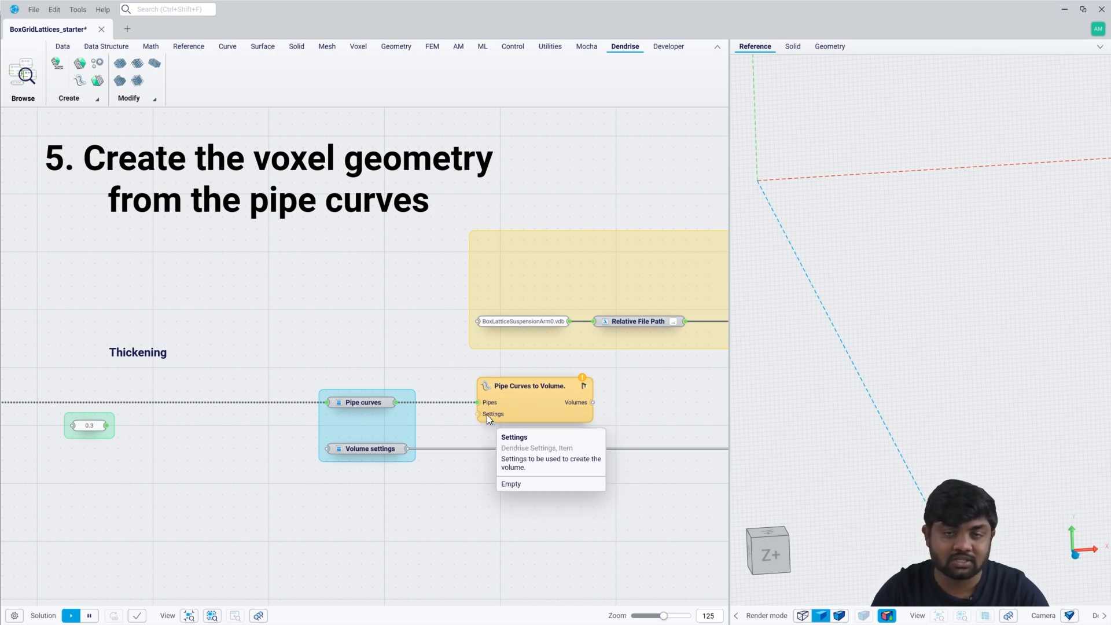
pyautogui.rightClick(215, 442)
pyautogui.write('sett')
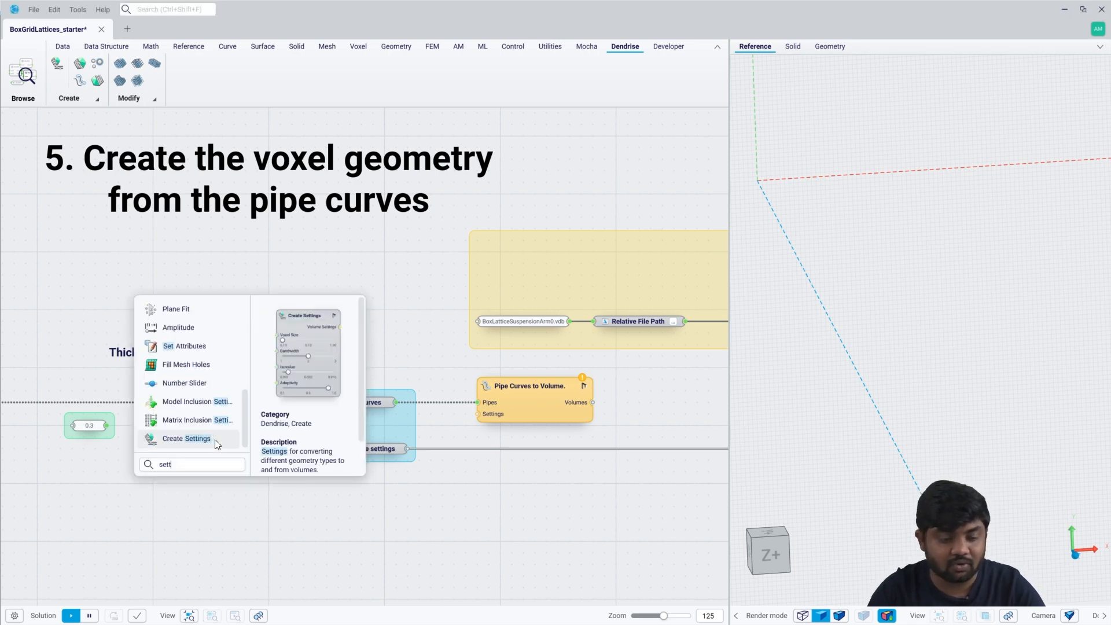
pyautogui.click(214, 439)
# Wire the 0.3 panel into Create Settings as Voxel Size and route its output through Volume settings to Pipe Curves to Volume.
pyautogui.moveTo(210, 397); pyautogui.dragTo(211, 423)
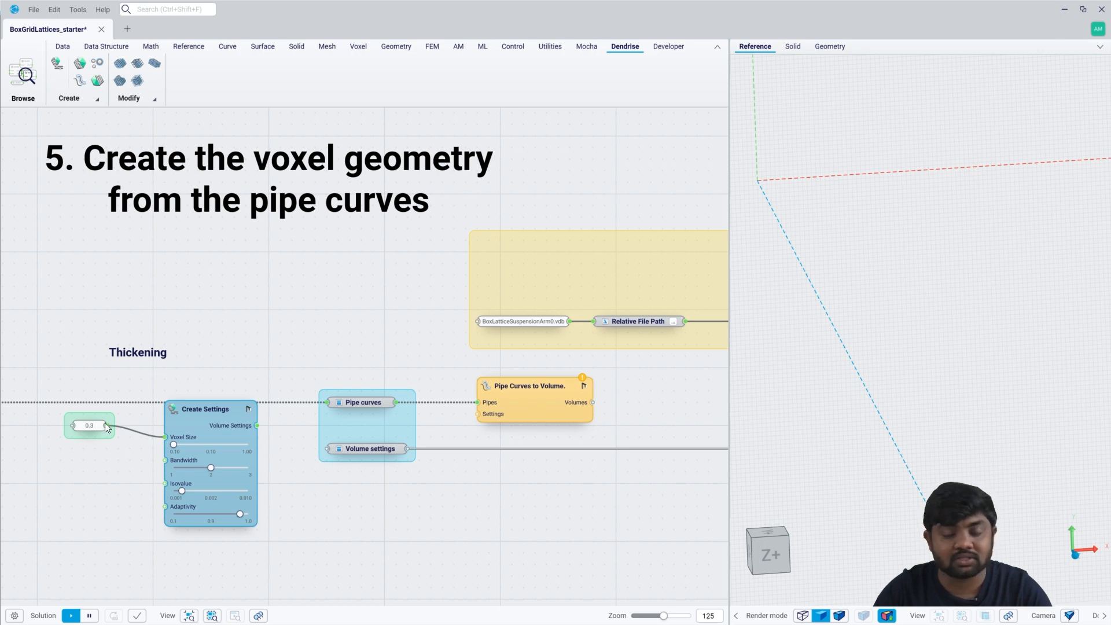
pyautogui.moveTo(90, 425); pyautogui.dragTo(91, 437)
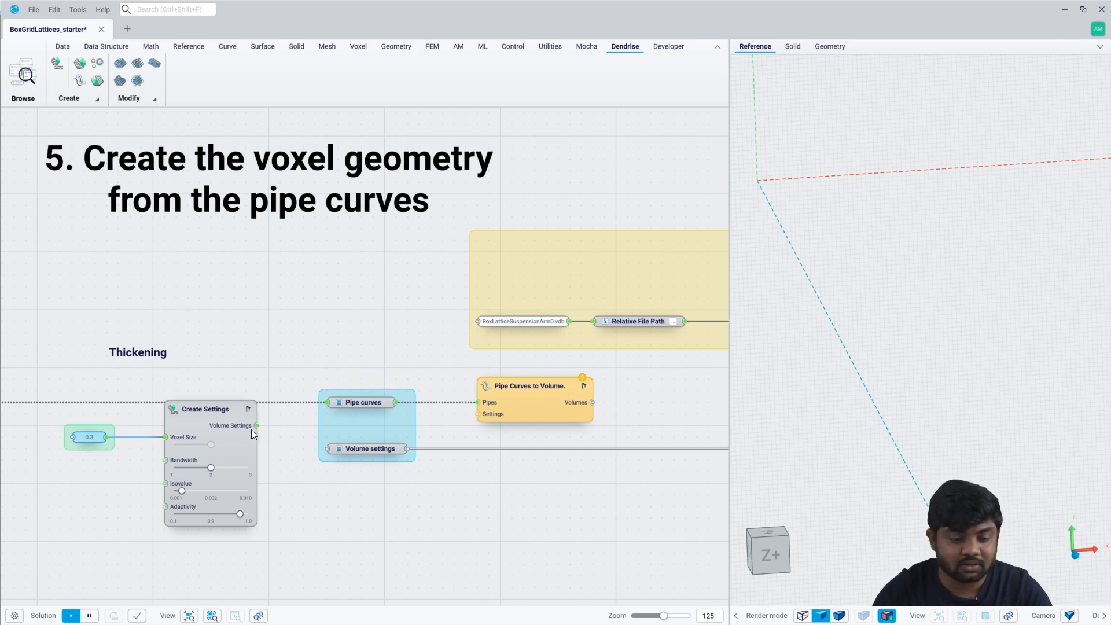
pyautogui.moveTo(257, 425); pyautogui.dragTo(335, 451)
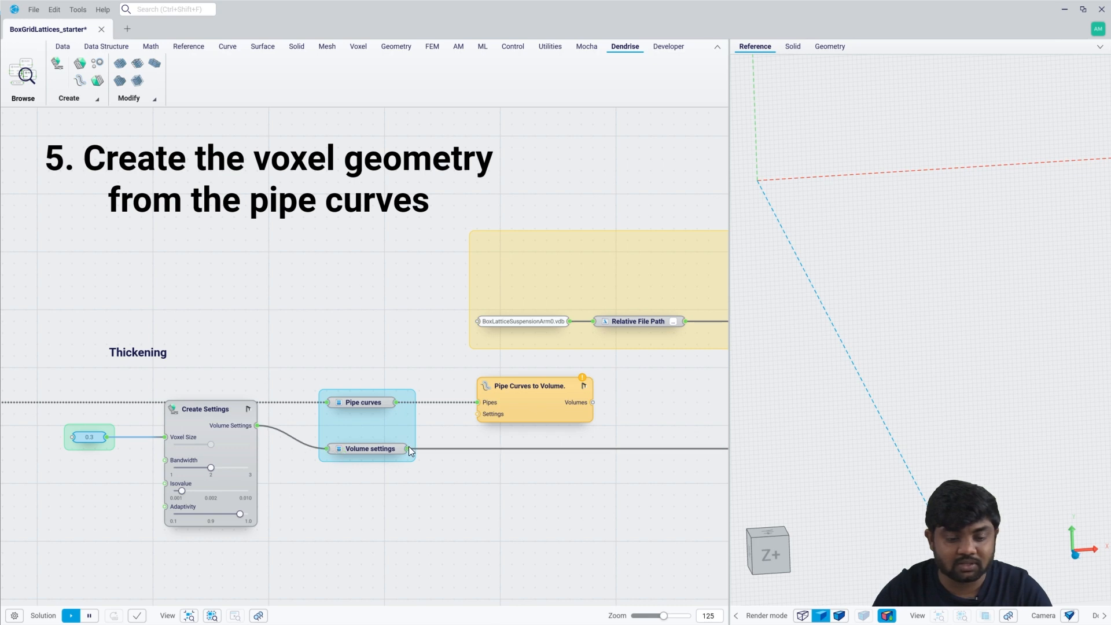
pyautogui.moveTo(408, 449); pyautogui.dragTo(478, 413)
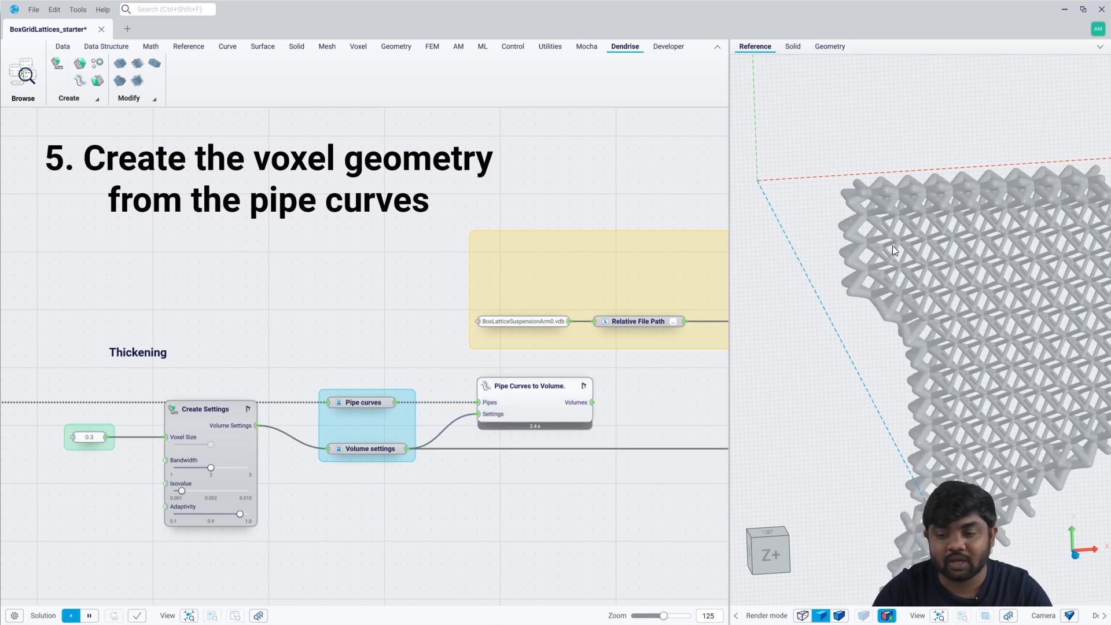
# Examine the thickened lattice volume up close and hide the Pipe Curves to Volume preview.
pyautogui.moveTo(893, 245)
pyautogui.mouseDown(button='middle')
pyautogui.moveTo(876, 238)
pyautogui.moveTo(888, 207)
pyautogui.moveTo(894, 234)
pyautogui.mouseUp(button='middle')
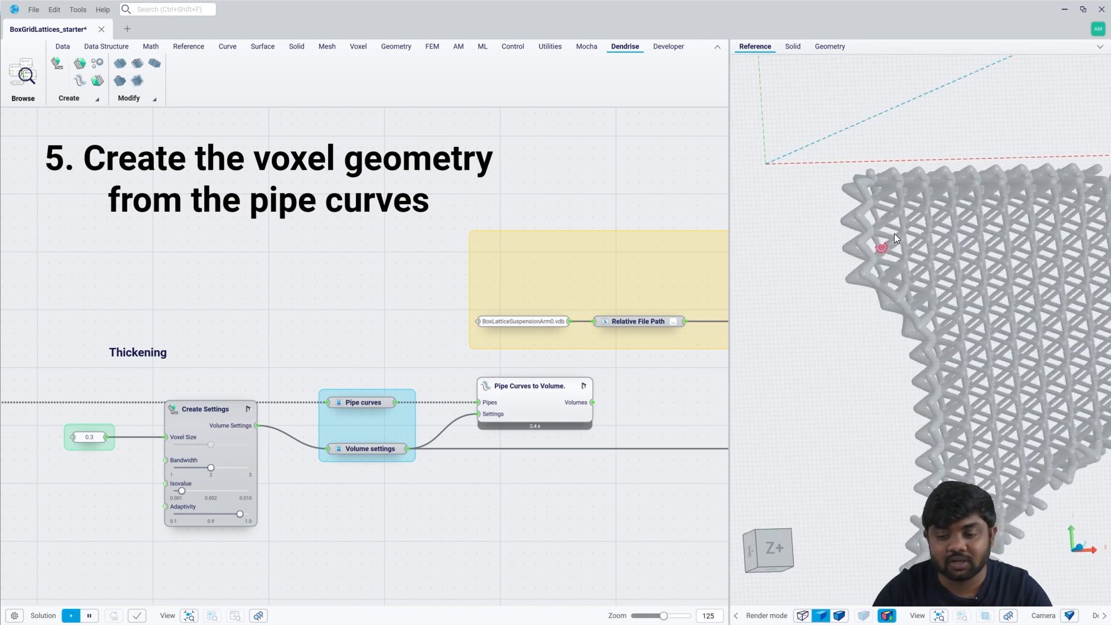
pyautogui.scroll(6, 894, 234)
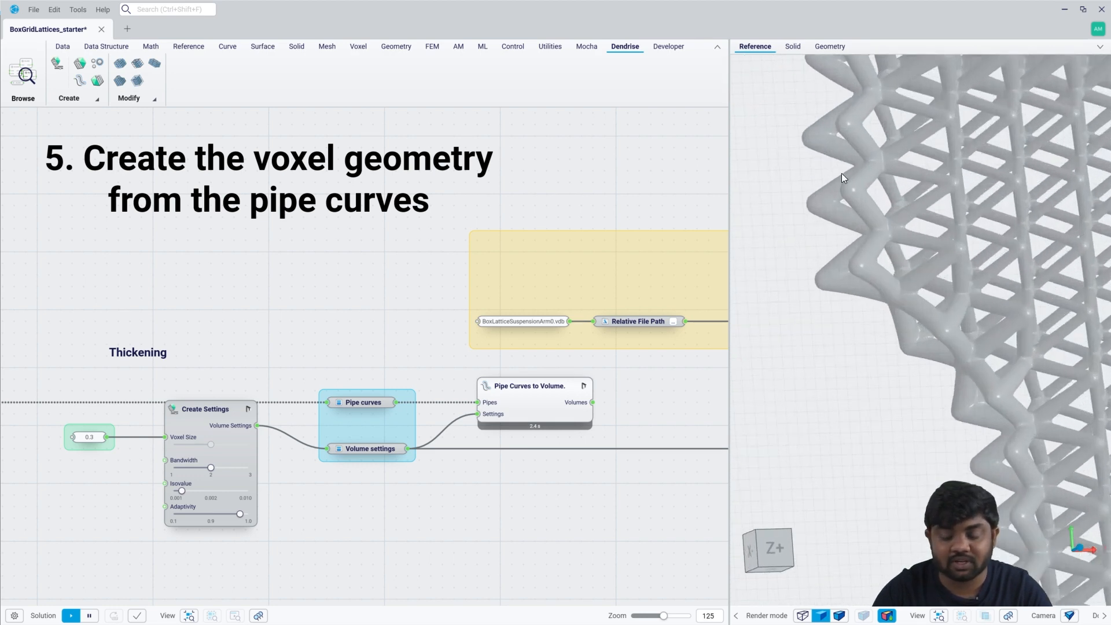
pyautogui.scroll(-3, 845, 246)
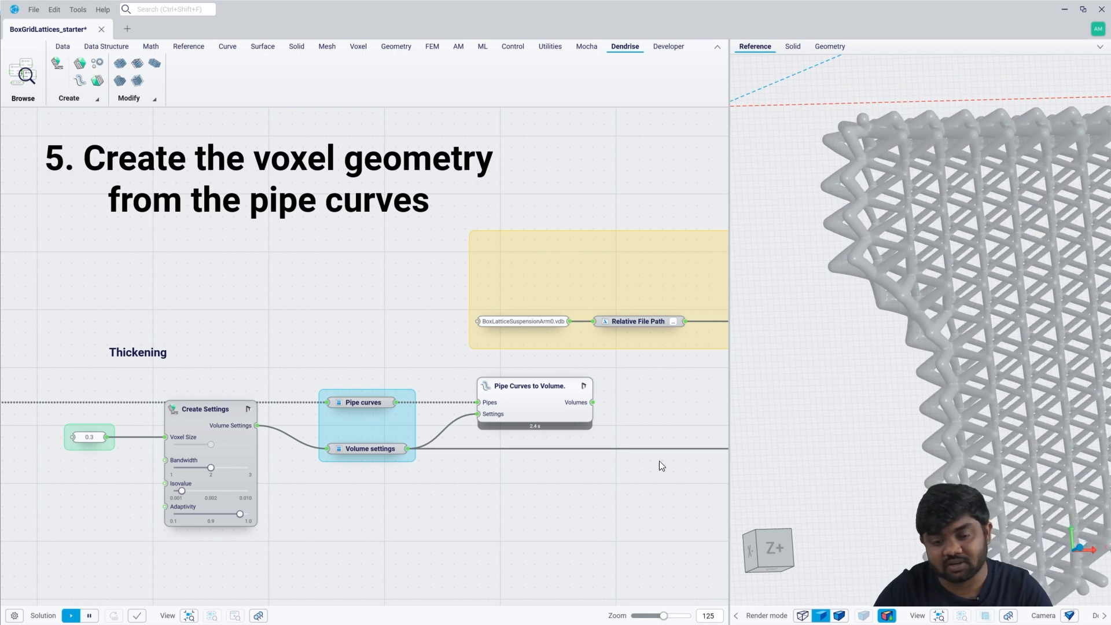
pyautogui.moveTo(646, 430); pyautogui.dragTo(454, 397, button='middle')
pyautogui.moveTo(347, 372); pyautogui.dragTo(360, 371)
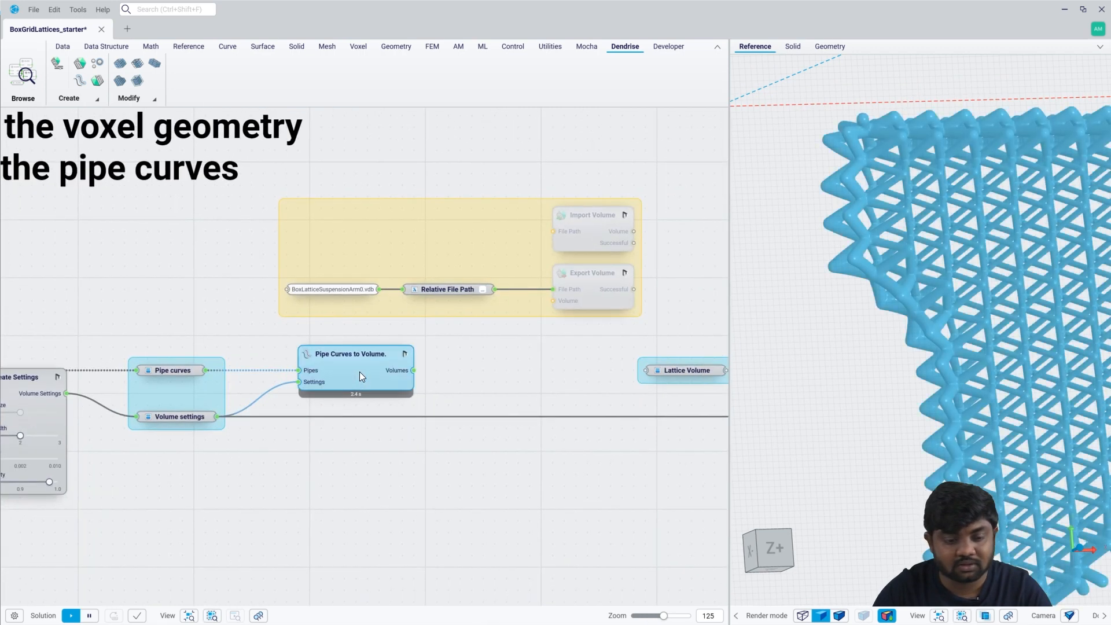
pyautogui.press('space')
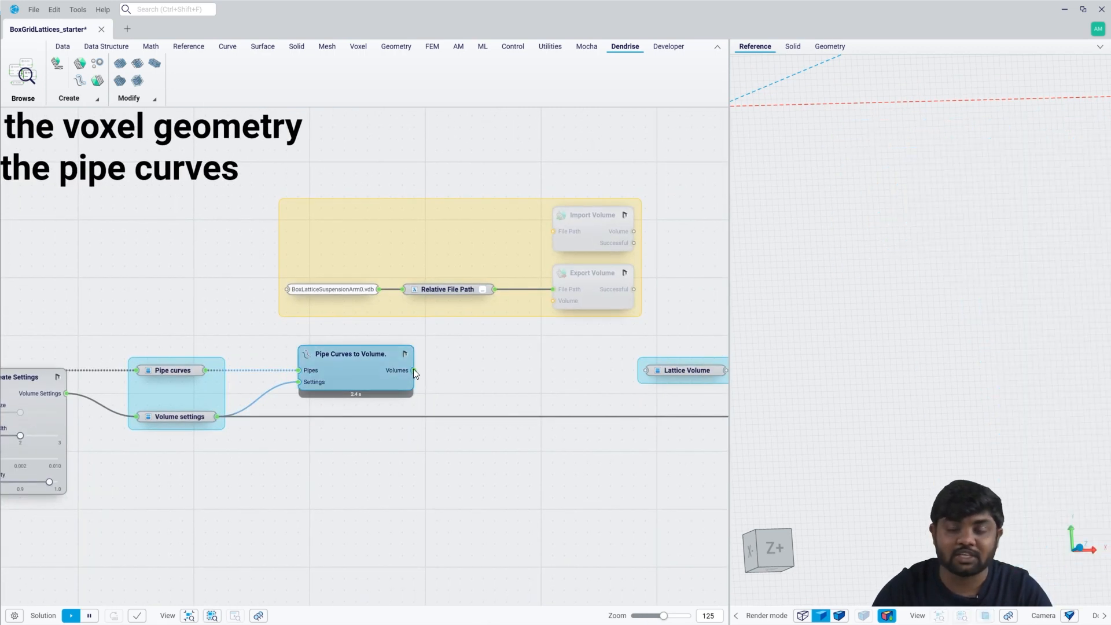
# Connect the Pipe Curves to Volume output to Export Volume's Volume input, and the Relative File Path to Import Volume's File Path.
pyautogui.scroll(2, 360, 292)
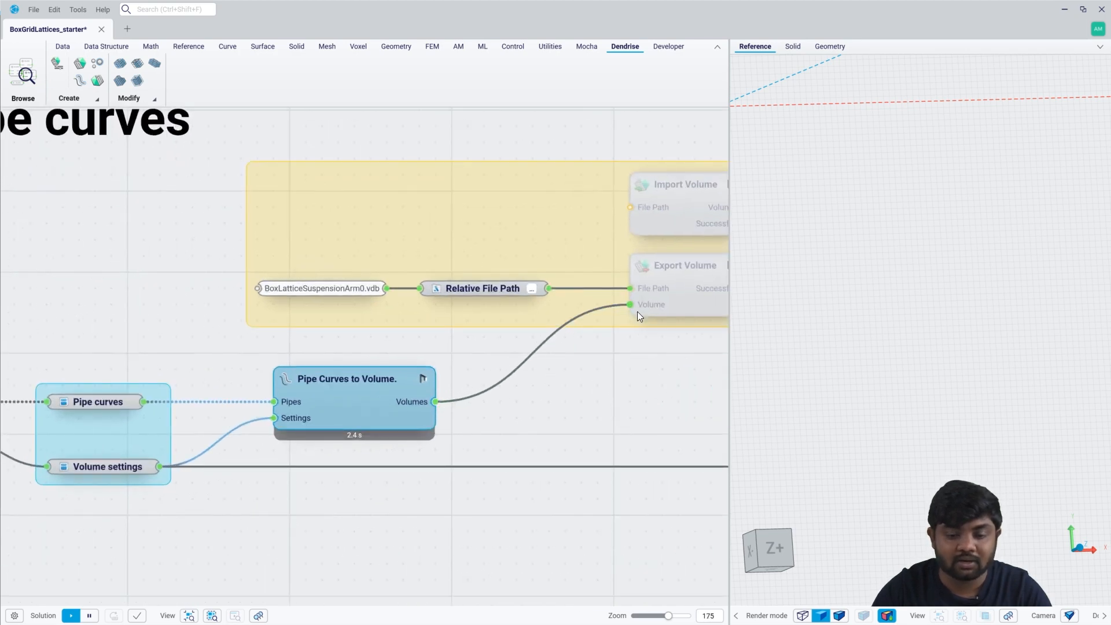
pyautogui.moveTo(647, 357); pyautogui.dragTo(574, 351, button='right')
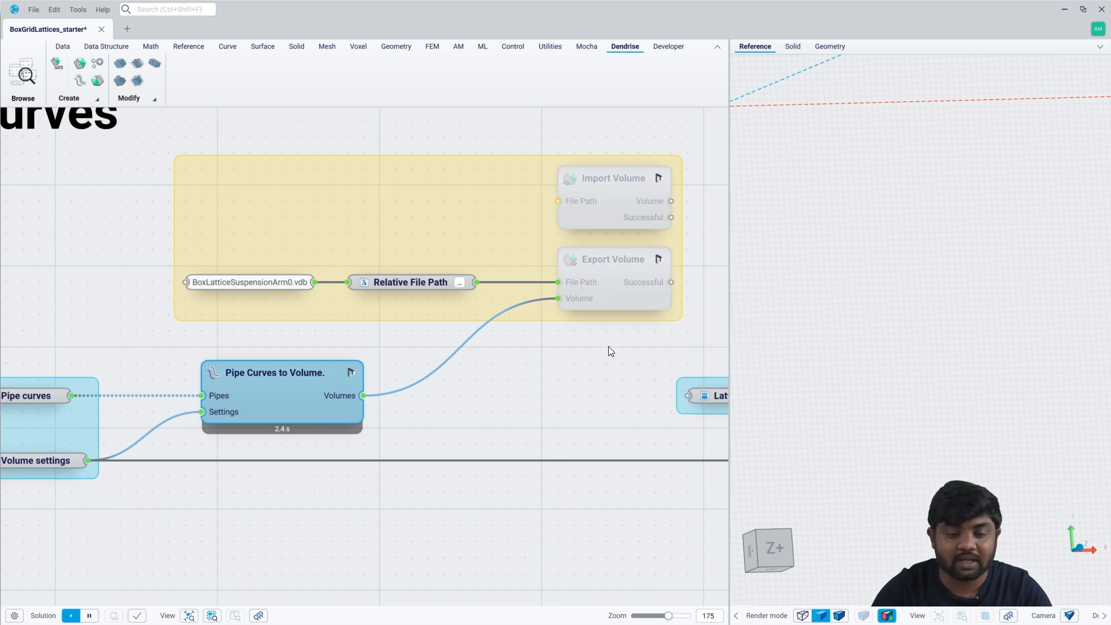
pyautogui.moveTo(557, 201); pyautogui.dragTo(479, 275)
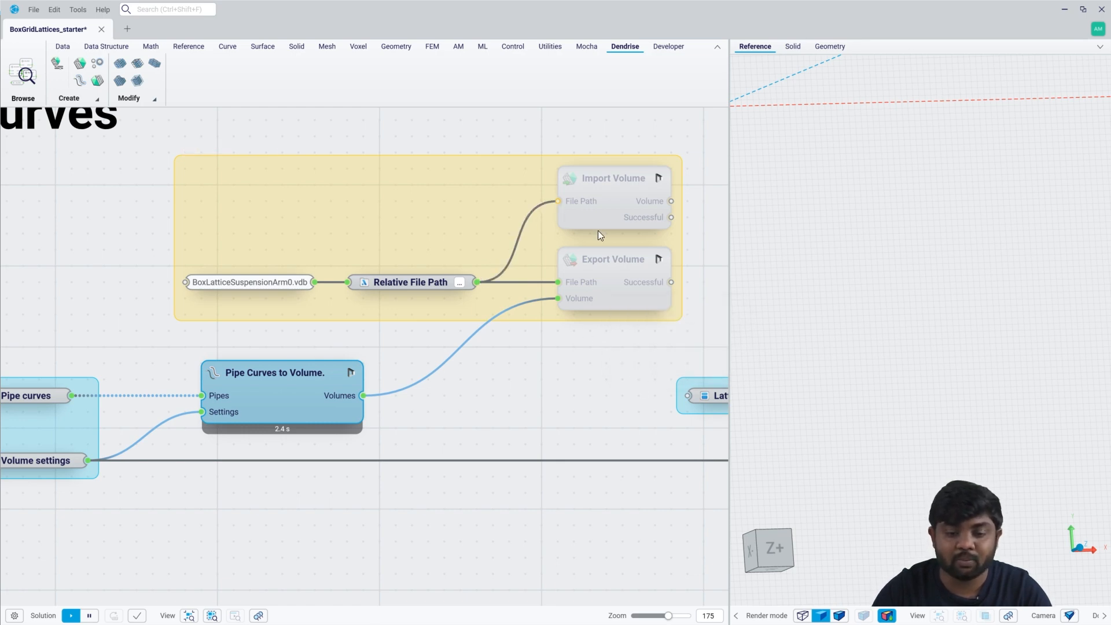
pyautogui.moveTo(649, 202)
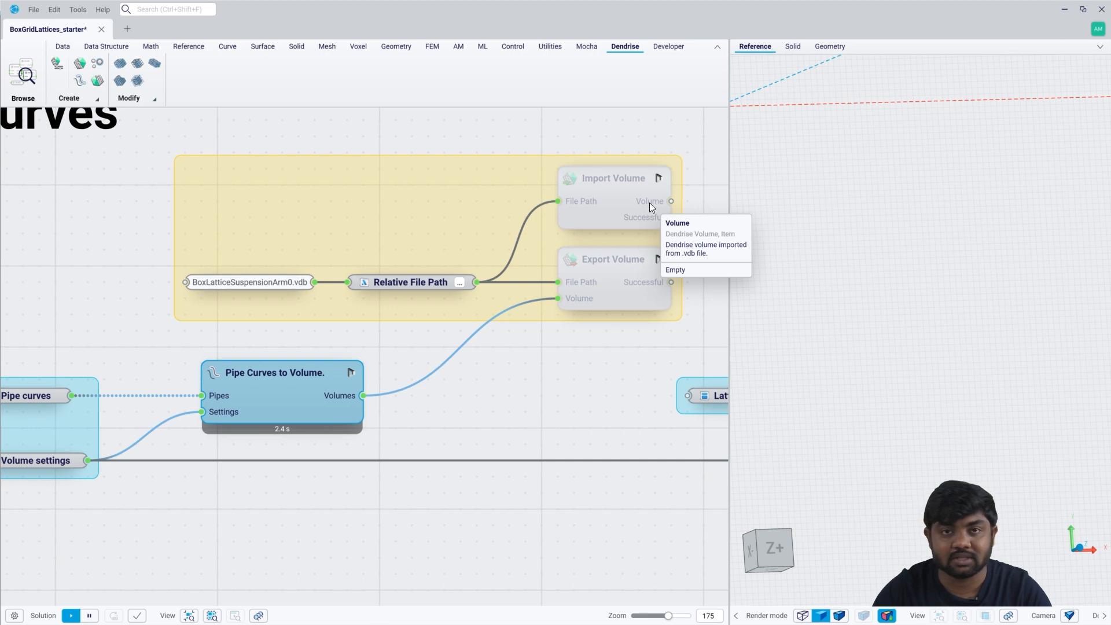
# Connect the Volumes output of Pipe Curves to Volume to the Lattice Volume parameter.
pyautogui.scroll(-2, 574, 369)
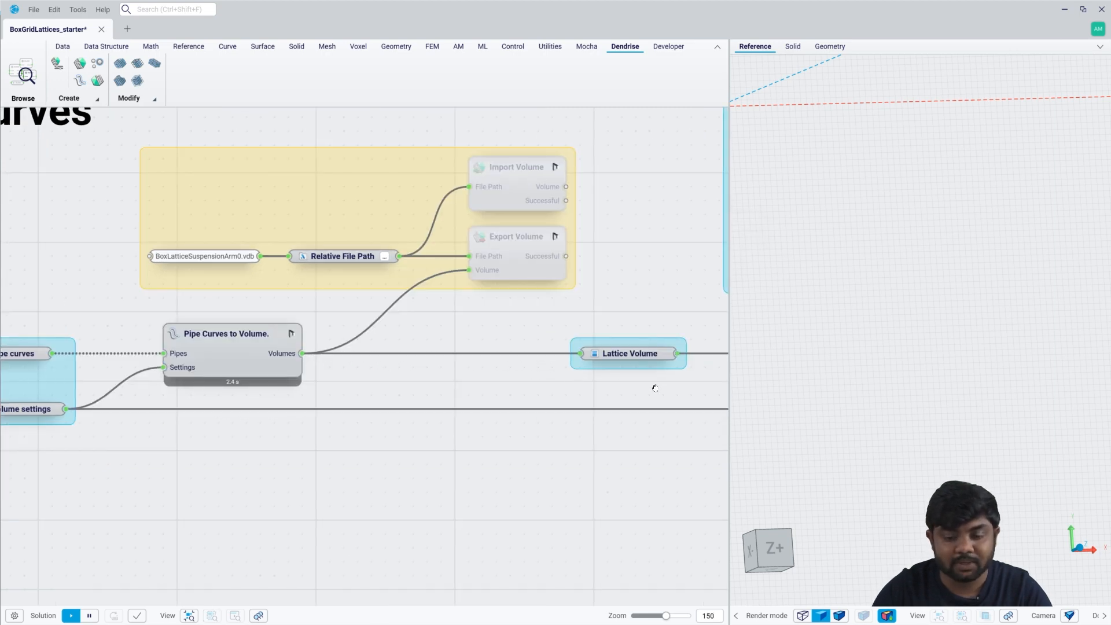
pyautogui.moveTo(655, 388); pyautogui.dragTo(182, 409, button='right')
pyautogui.scroll(-2, 188, 409)
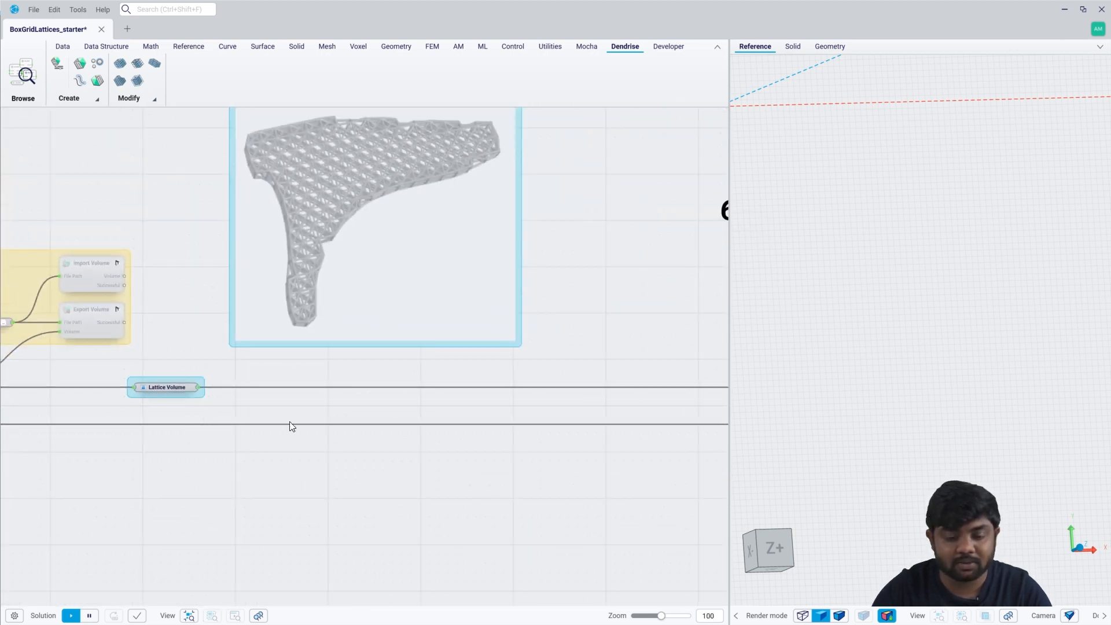
pyautogui.moveTo(335, 428)
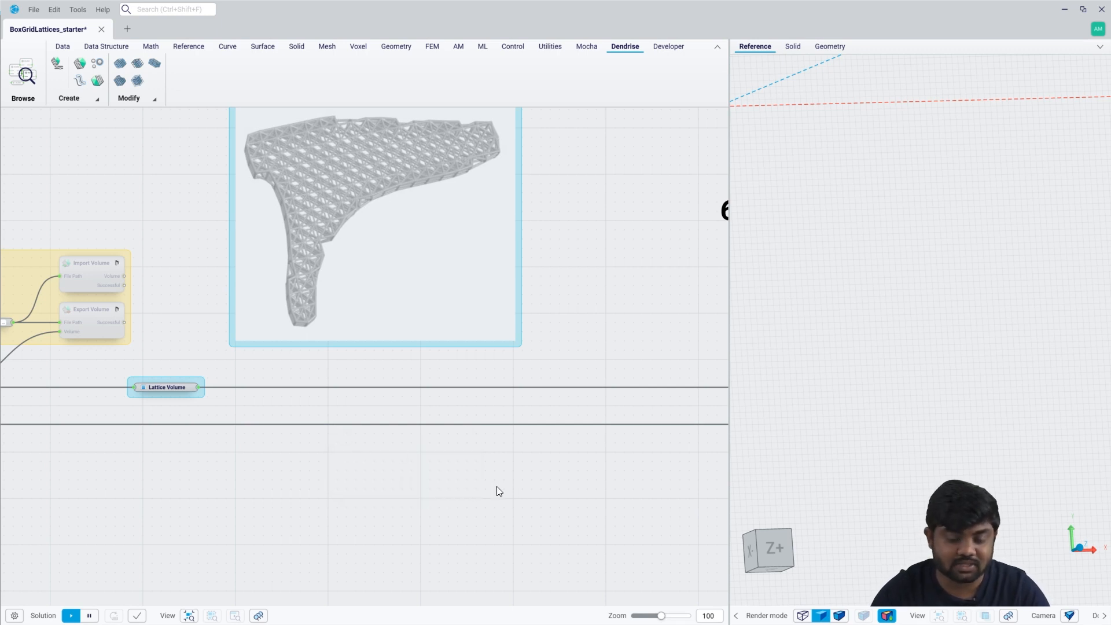
# Add a Body to Mesh component with the Non-design Space connected as its Body input.
pyautogui.moveTo(563, 494); pyautogui.dragTo(267, 480, button='right')
pyautogui.scroll(2, 267, 482)
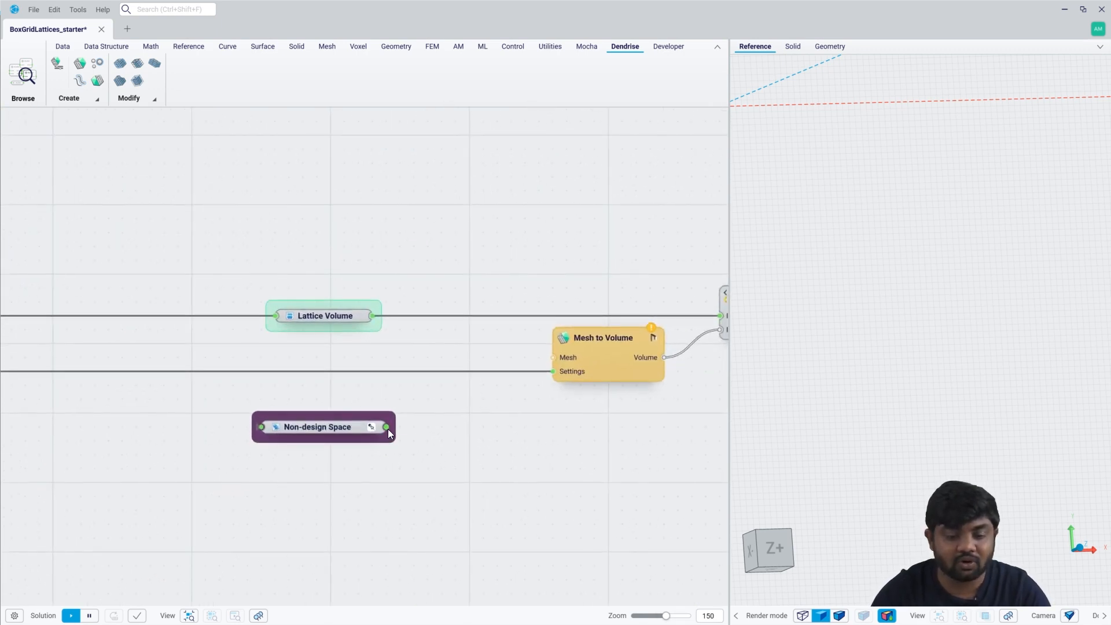
pyautogui.moveTo(356, 430)
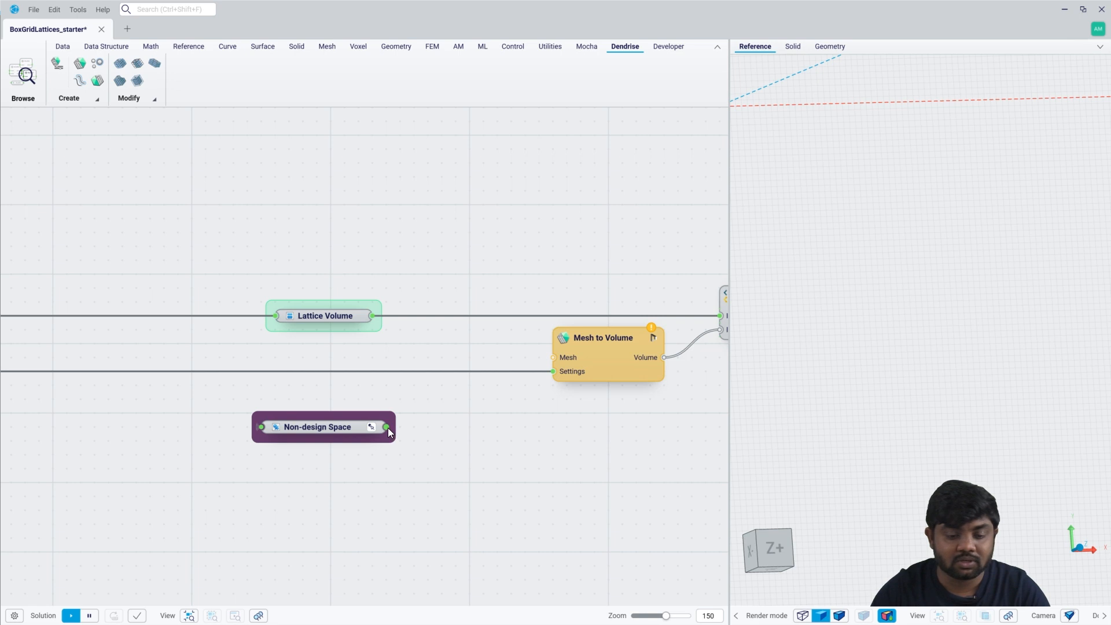
pyautogui.moveTo(388, 428); pyautogui.dragTo(435, 427)
pyautogui.click(435, 426)
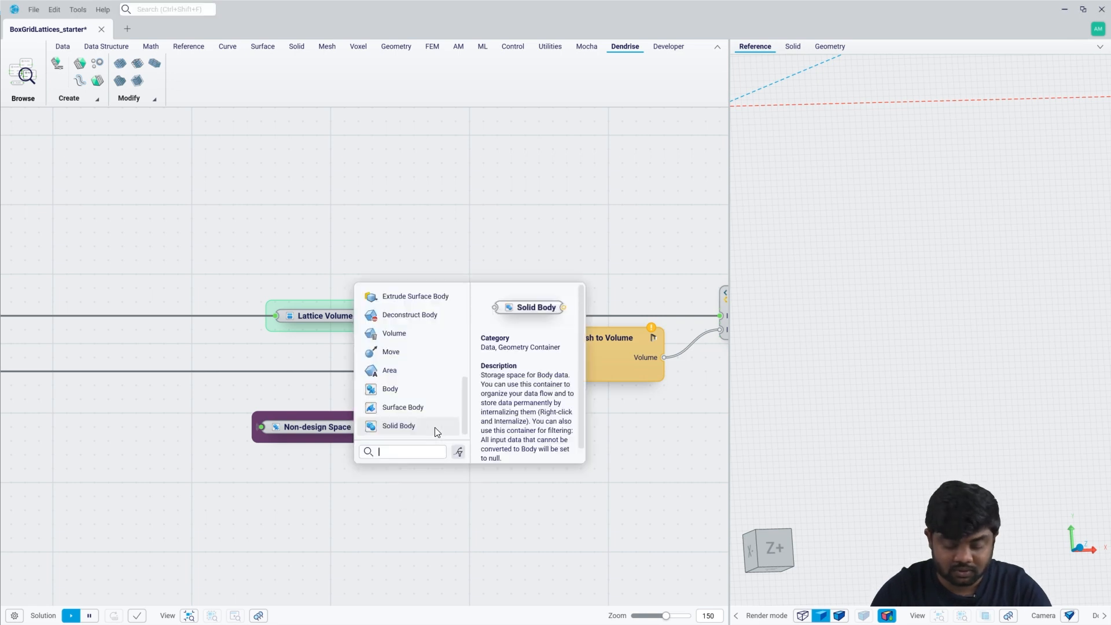
pyautogui.write('body to')
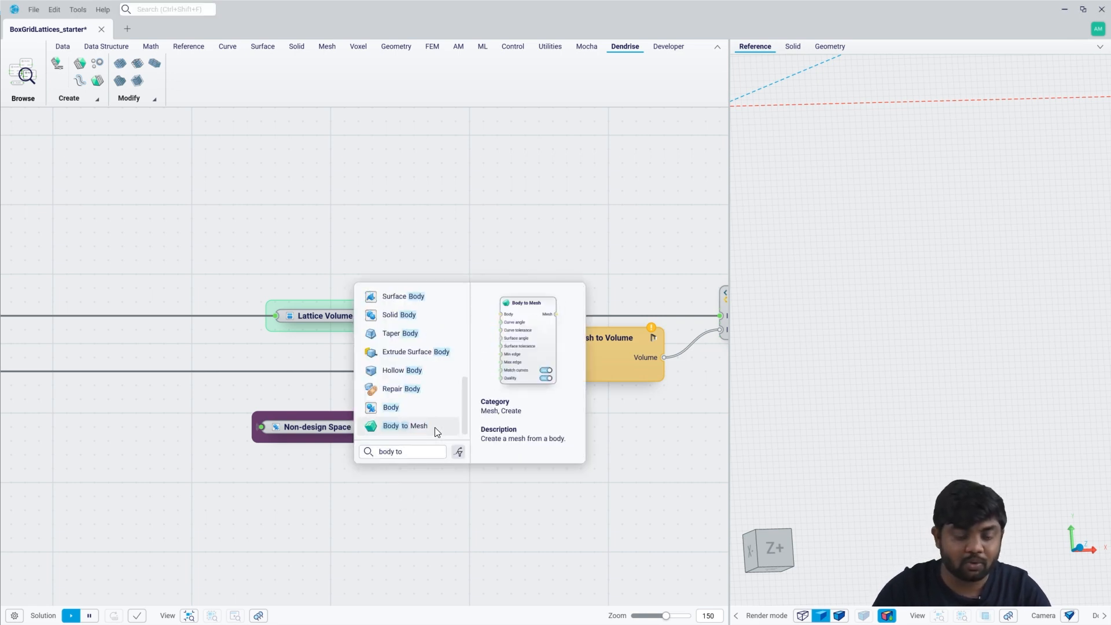
pyautogui.click(435, 426)
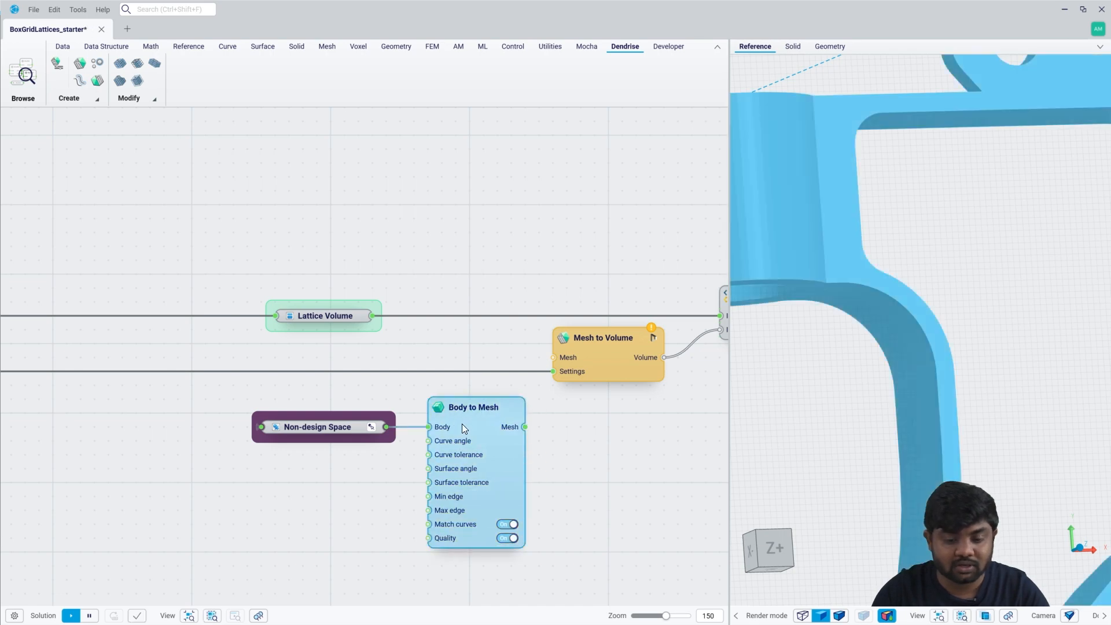
# Hide the Body to Mesh preview and connect its Mesh output to the Mesh to Volume component.
pyautogui.scroll(-5, 919, 408)
pyautogui.scroll(-2, 606, 451)
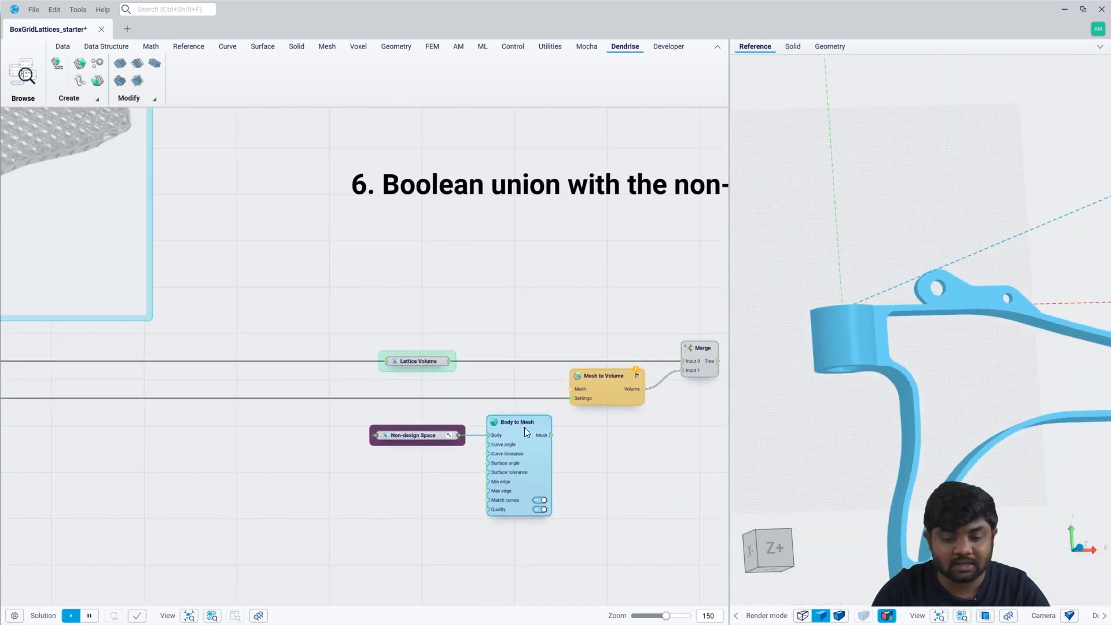
pyautogui.press('space')
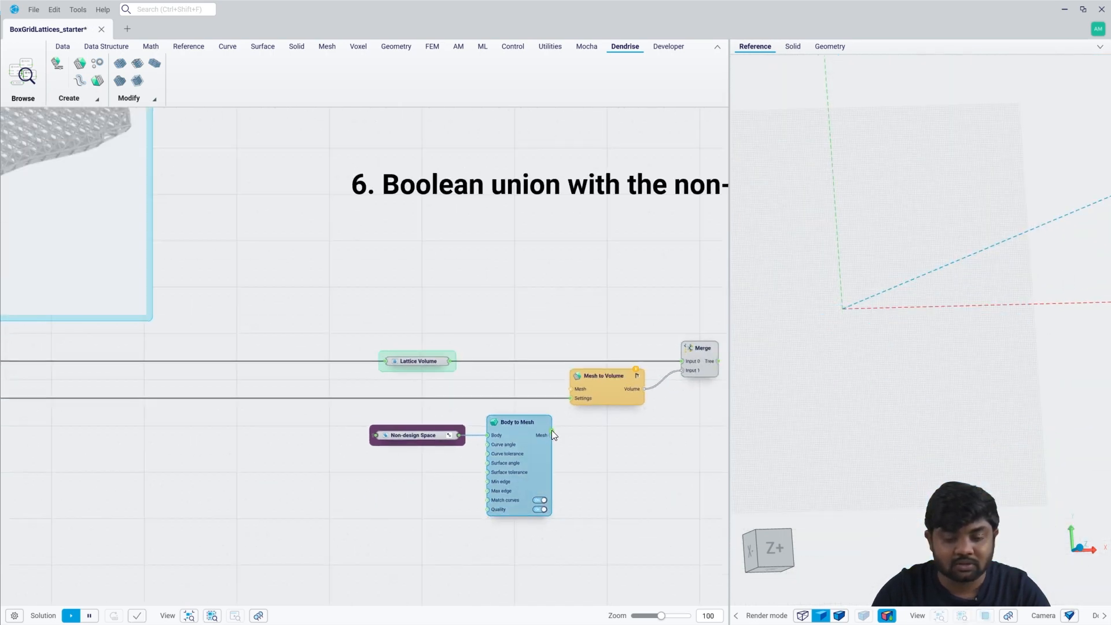
pyautogui.moveTo(551, 432); pyautogui.dragTo(571, 390)
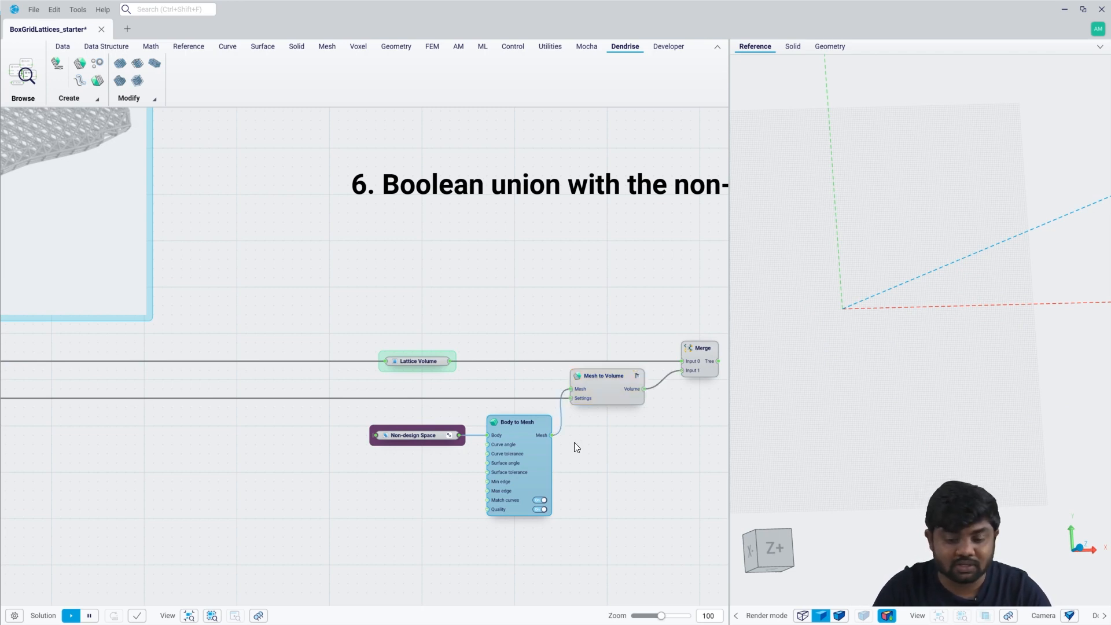
pyautogui.moveTo(586, 400)
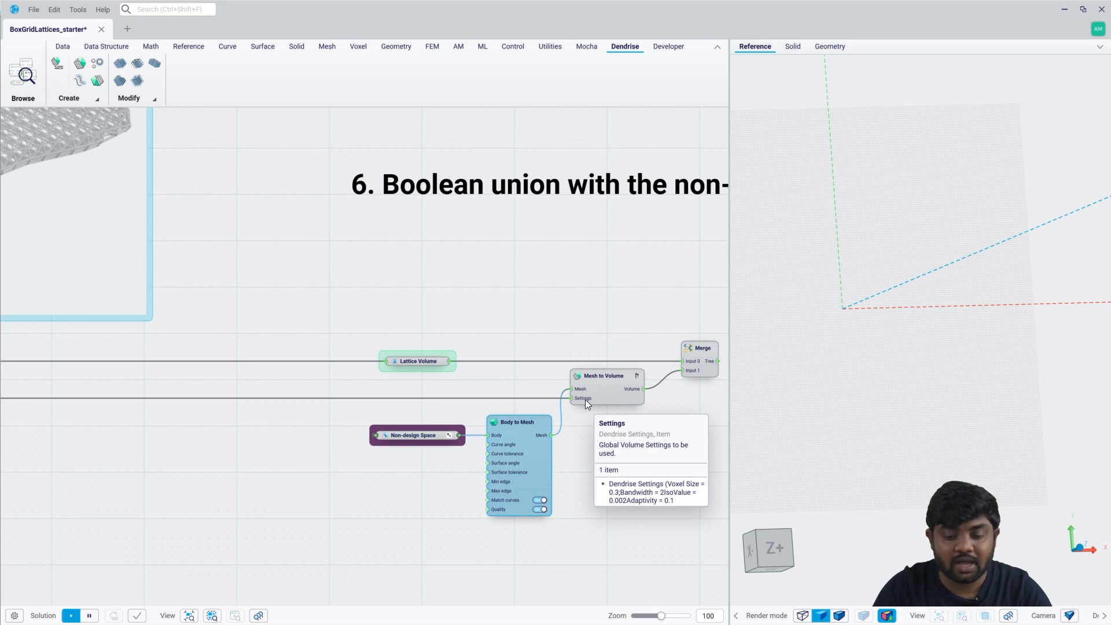
# Add a Volume Union component fed by the Tree output of the Merge component.
pyautogui.scroll(3, 562, 398)
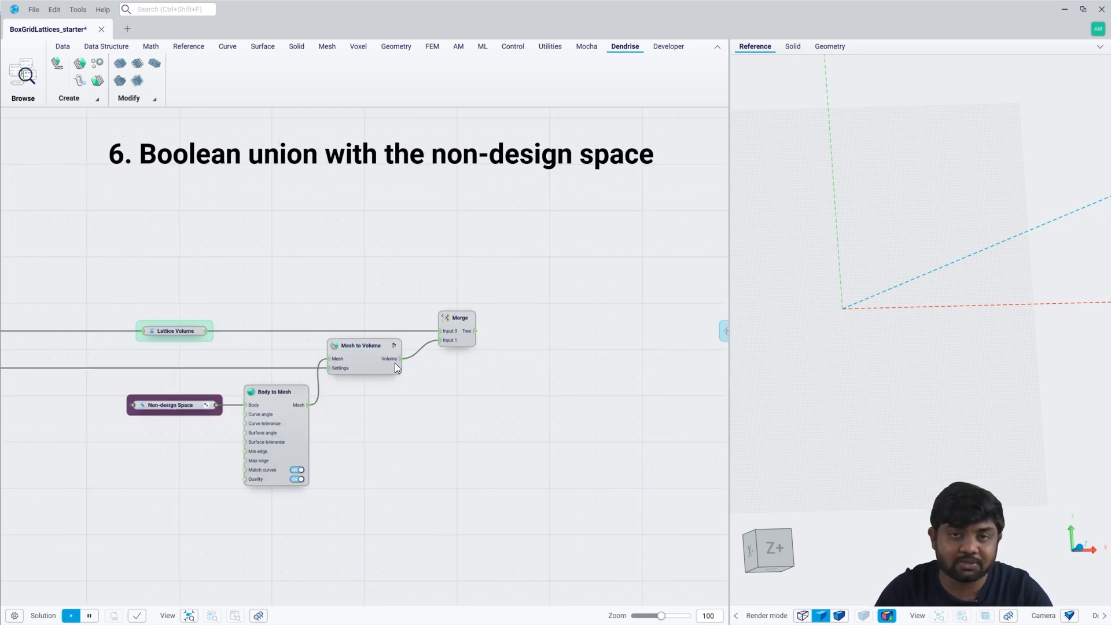
pyautogui.moveTo(474, 331); pyautogui.dragTo(517, 332)
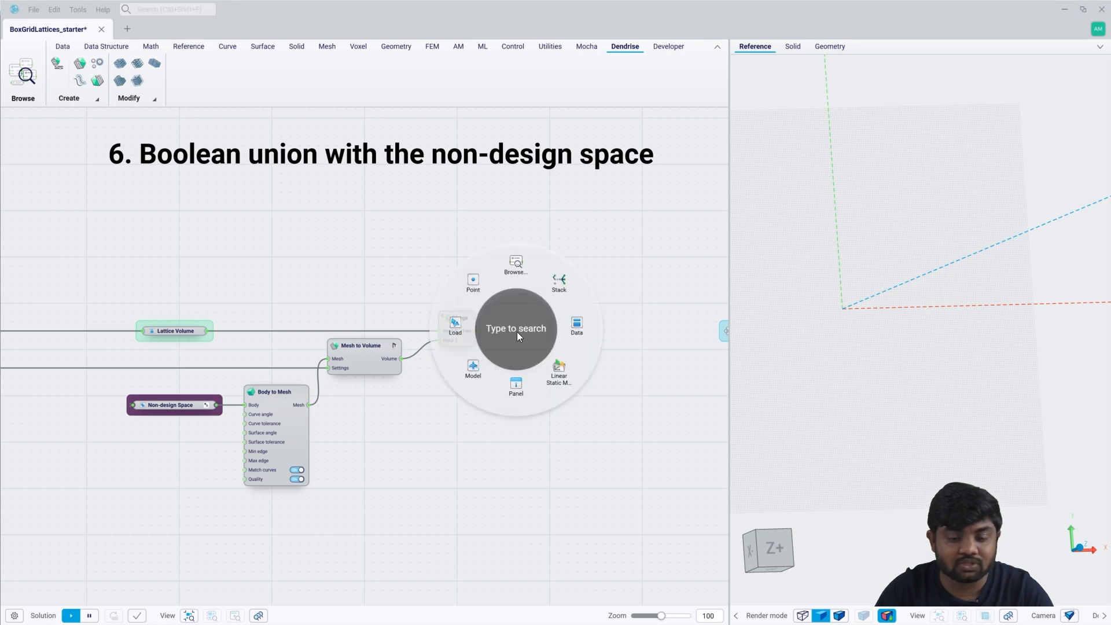
pyautogui.click(517, 331)
pyautogui.write('volume')
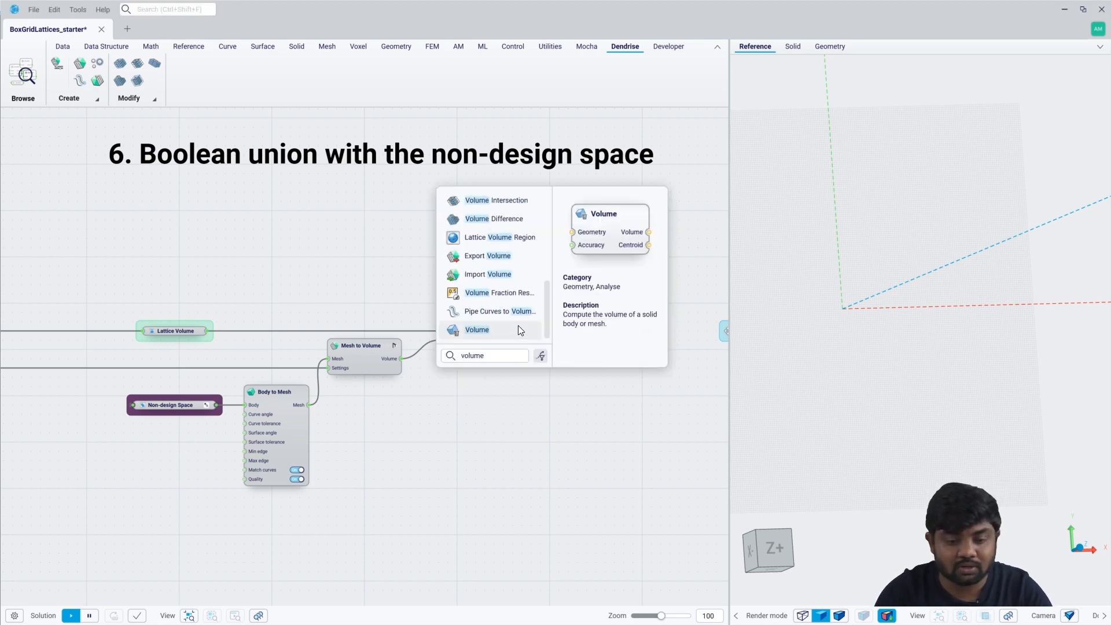
pyautogui.write('un')
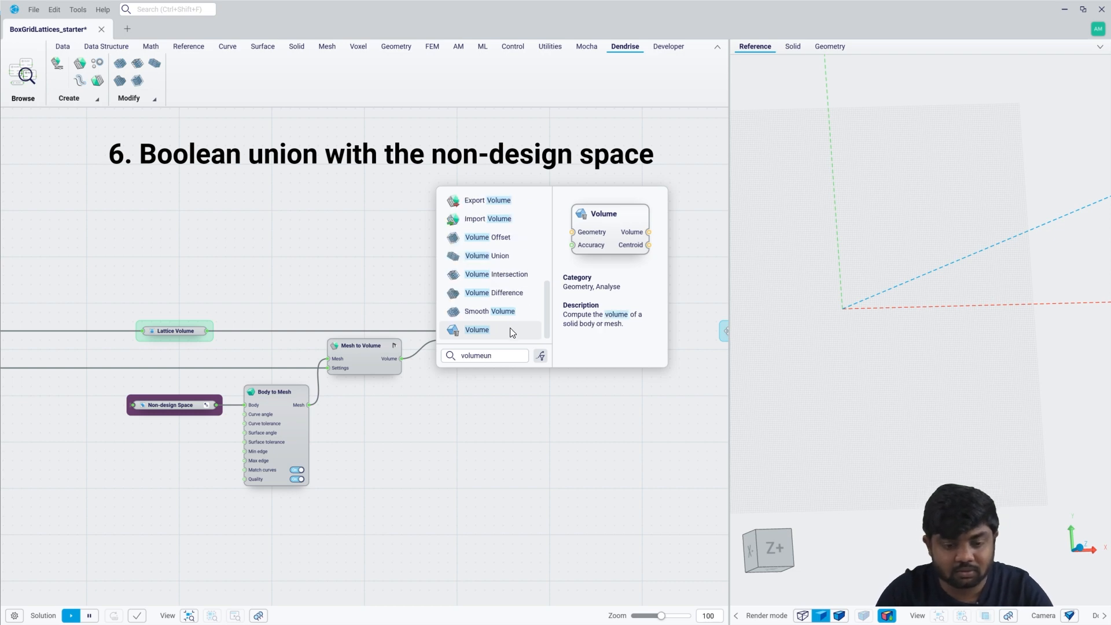
pyautogui.click(488, 256)
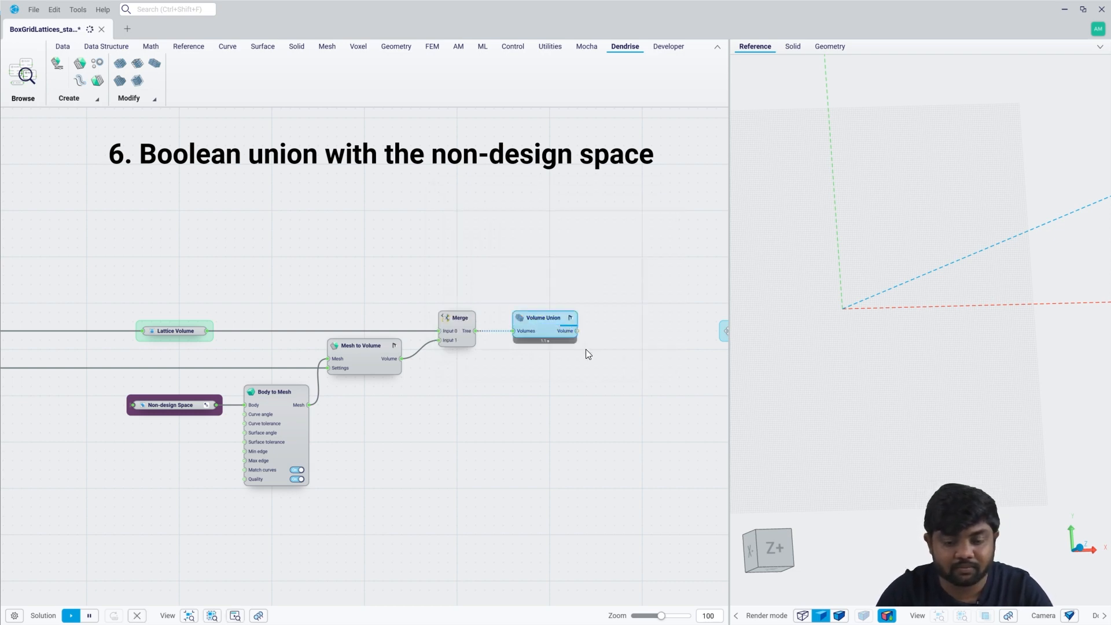
# Inspect the united suspension arm in the model view and hide the Volume Union preview.
pyautogui.scroll(3, 585, 349)
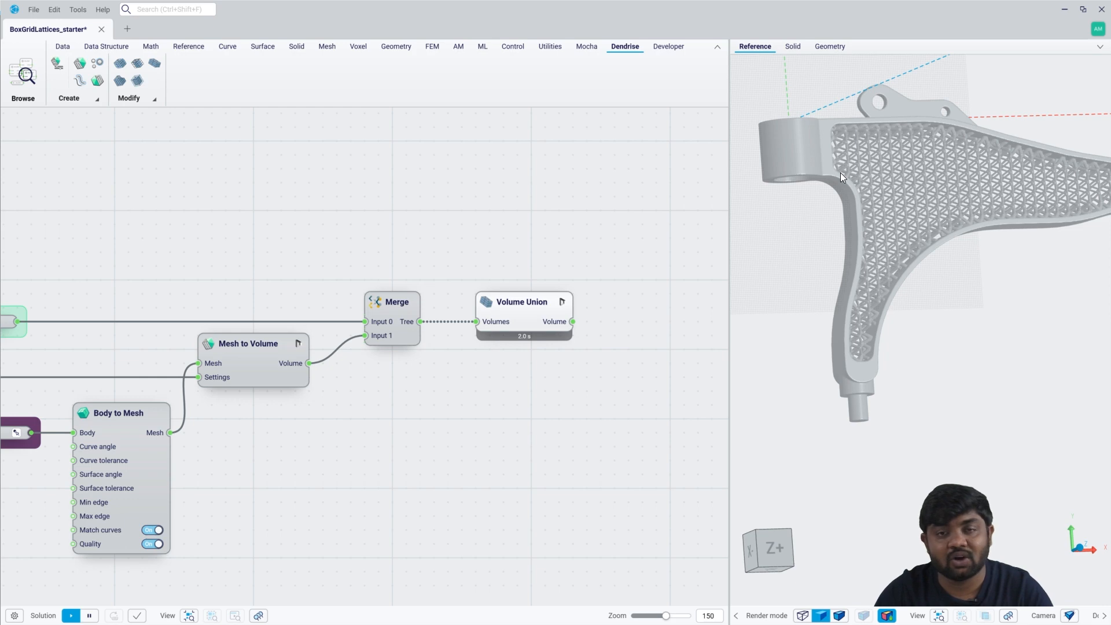
pyautogui.moveTo(840, 173); pyautogui.dragTo(831, 204, button='middle')
pyautogui.moveTo(552, 367); pyautogui.dragTo(458, 349, button='middle')
pyautogui.click(450, 286)
pyautogui.press('space')
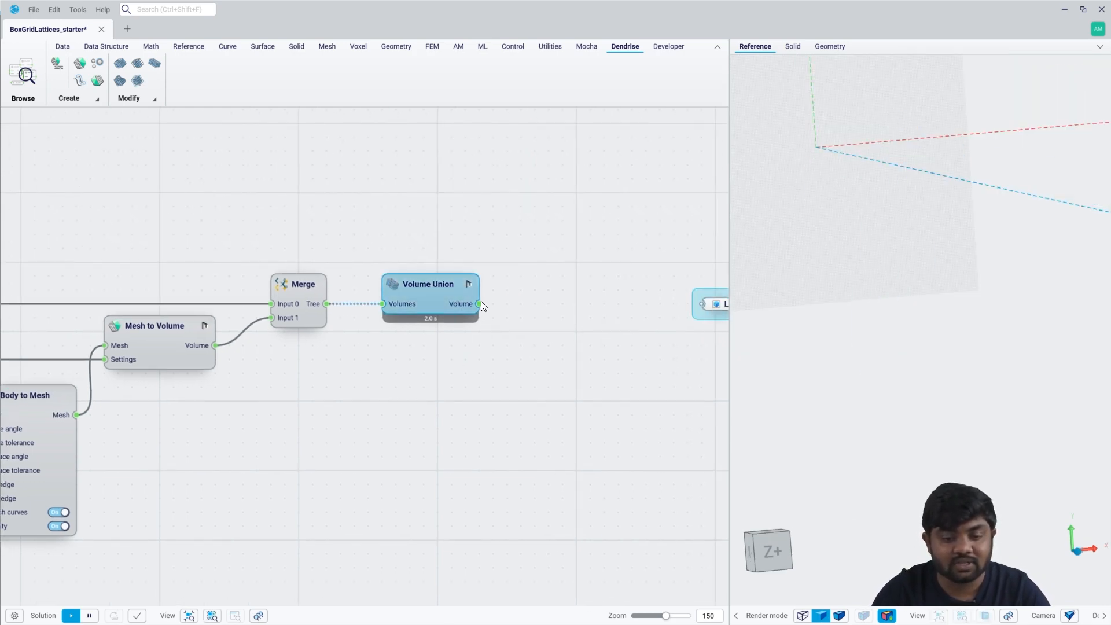
# Add a Volume to Mesh component after Volume Union and connect its Mesh output to the Lattice structure parameter.
pyautogui.moveTo(557, 310); pyautogui.dragTo(559, 312)
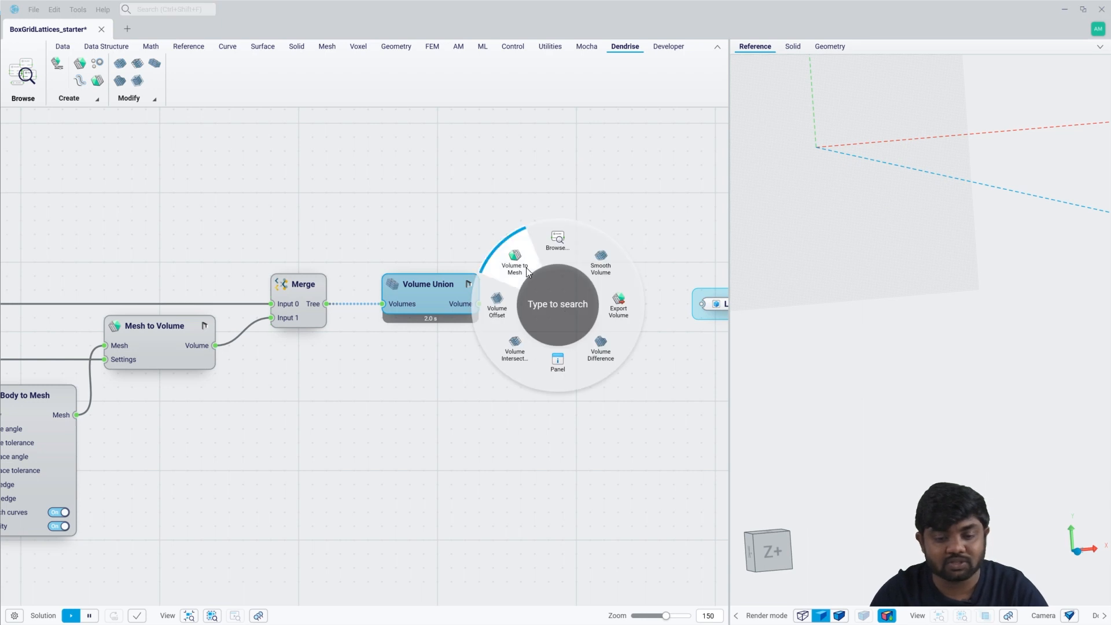
pyautogui.click(514, 258)
pyautogui.moveTo(598, 300); pyautogui.dragTo(573, 300)
pyautogui.click(598, 341)
pyautogui.moveTo(636, 335); pyautogui.dragTo(464, 321, button='middle')
pyautogui.doubleClick(438, 273)
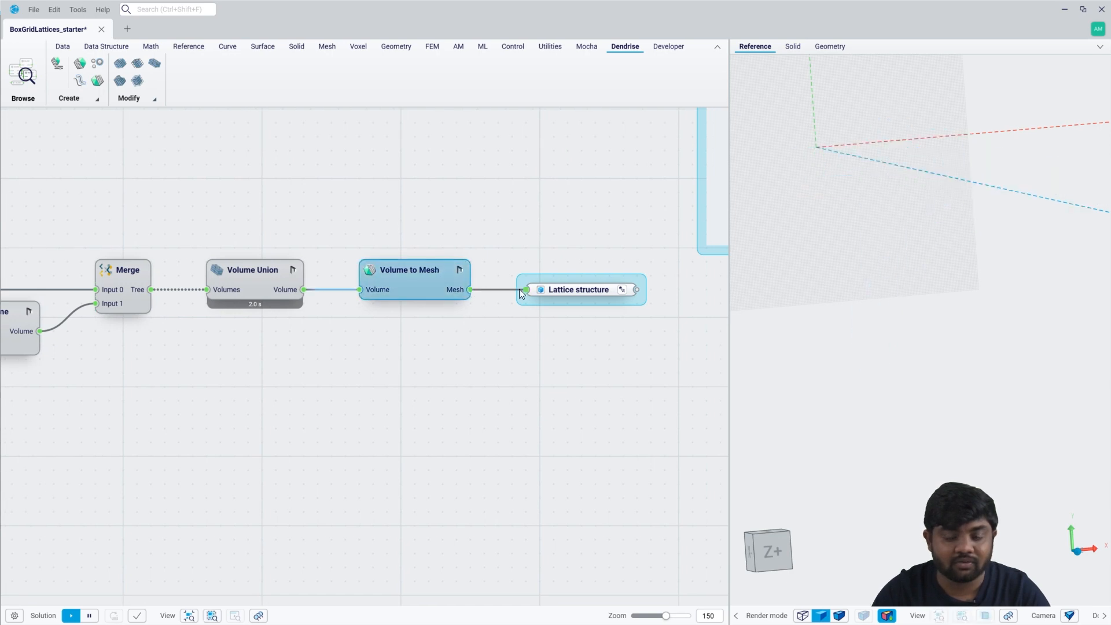
pyautogui.moveTo(519, 289); pyautogui.dragTo(519, 290)
# Add an Export STL component with the Lattice structure connected to its Meshes input.
pyautogui.scroll(-1, 506, 360)
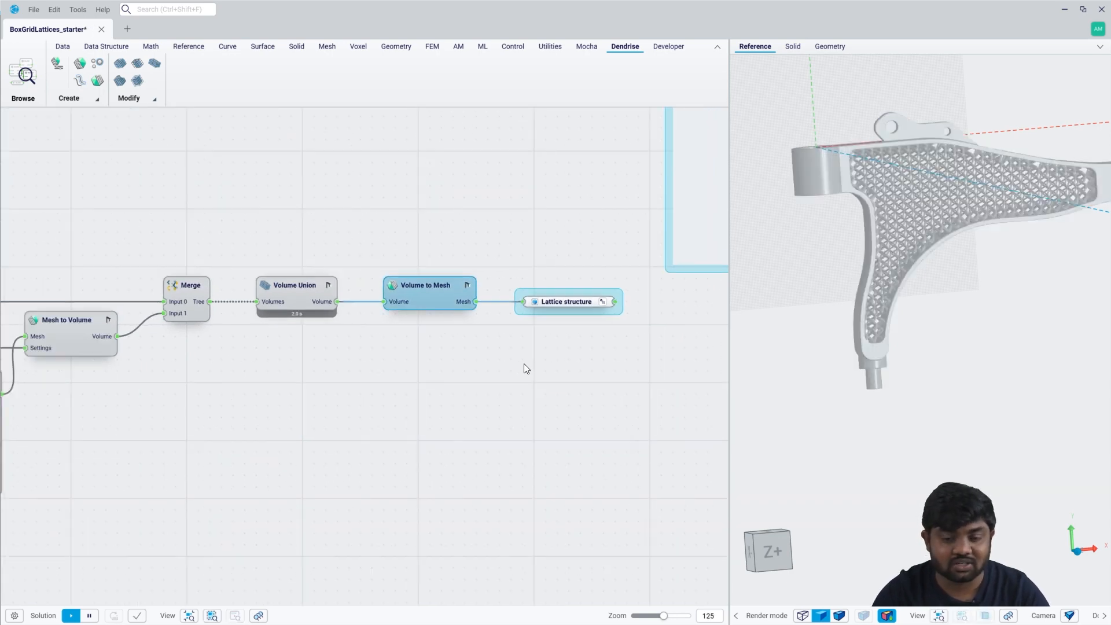
pyautogui.moveTo(526, 368); pyautogui.dragTo(447, 367, button='middle')
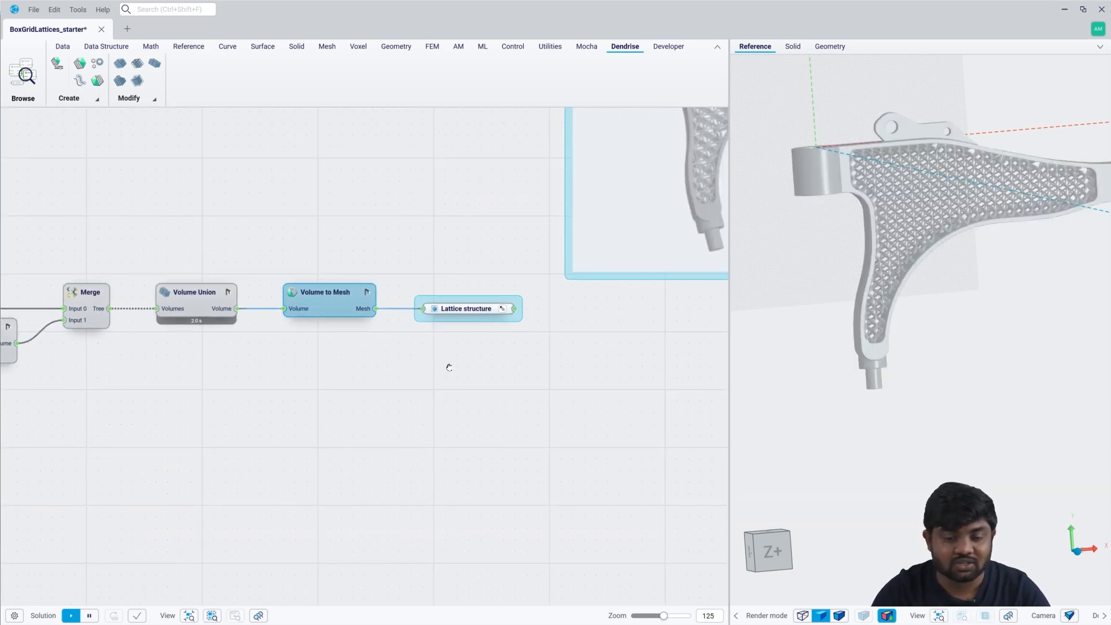
pyautogui.rightClick(576, 358)
pyautogui.write('ex')
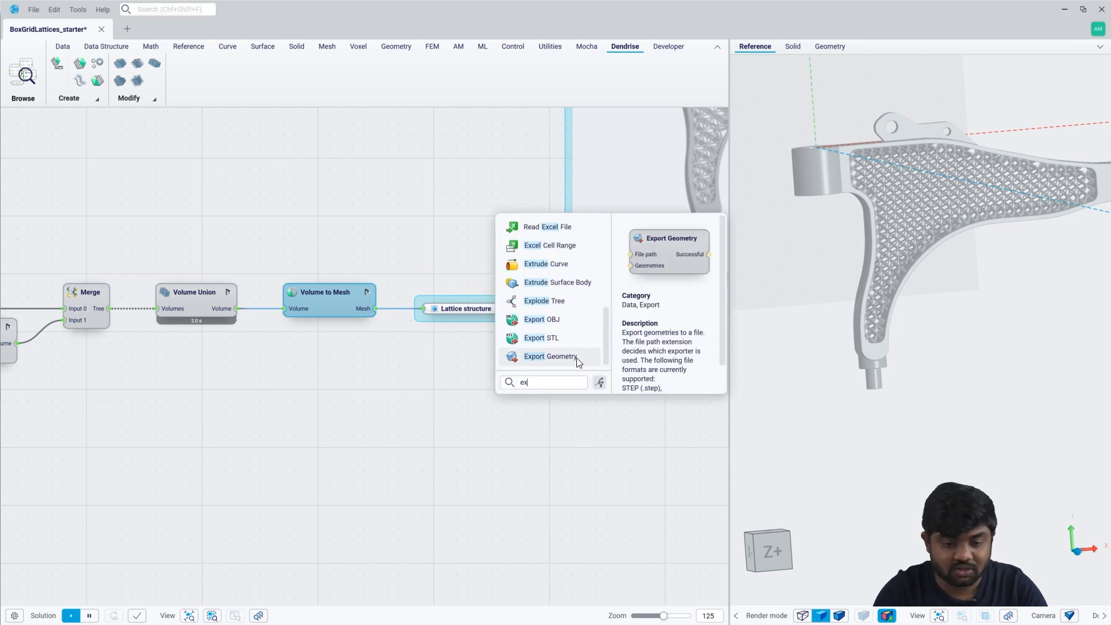
pyautogui.write('port s')
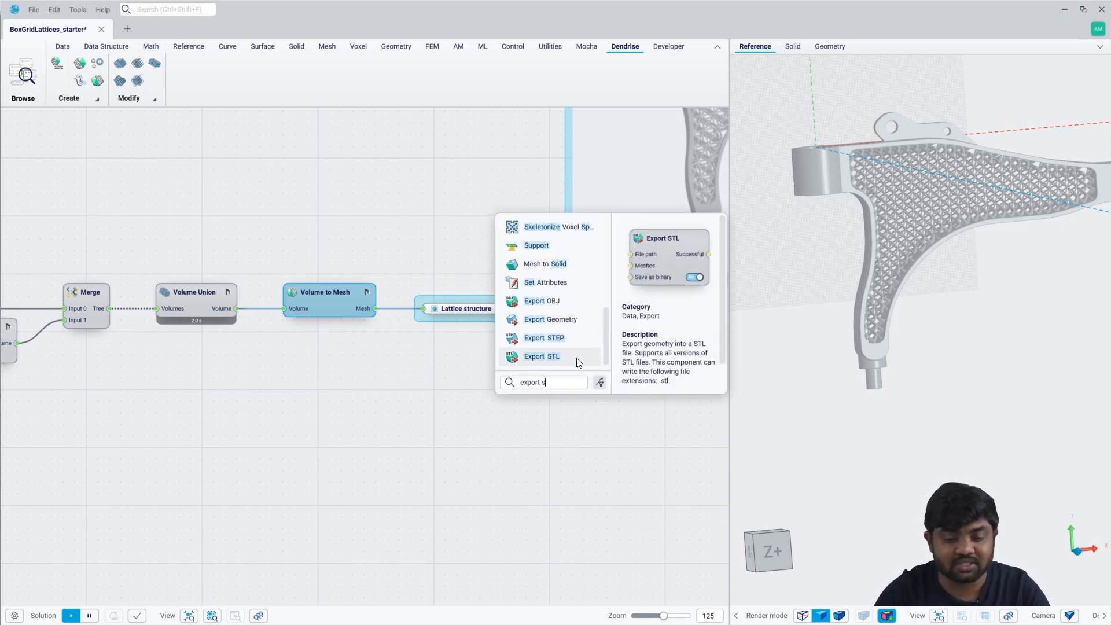
pyautogui.press('Return')
# Feed Export STL's File path from a Relative File Path component supplied by a panel containing "Suspension Arm.stl".
pyautogui.moveTo(572, 343); pyautogui.dragTo(501, 344)
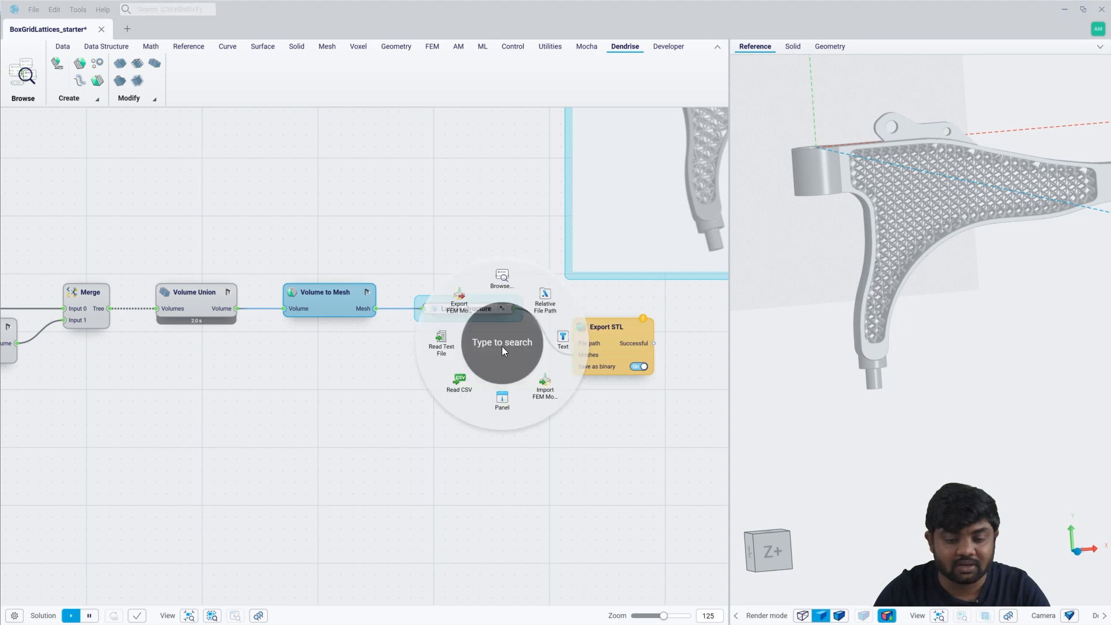
pyautogui.click(546, 298)
pyautogui.moveTo(395, 347); pyautogui.dragTo(385, 345)
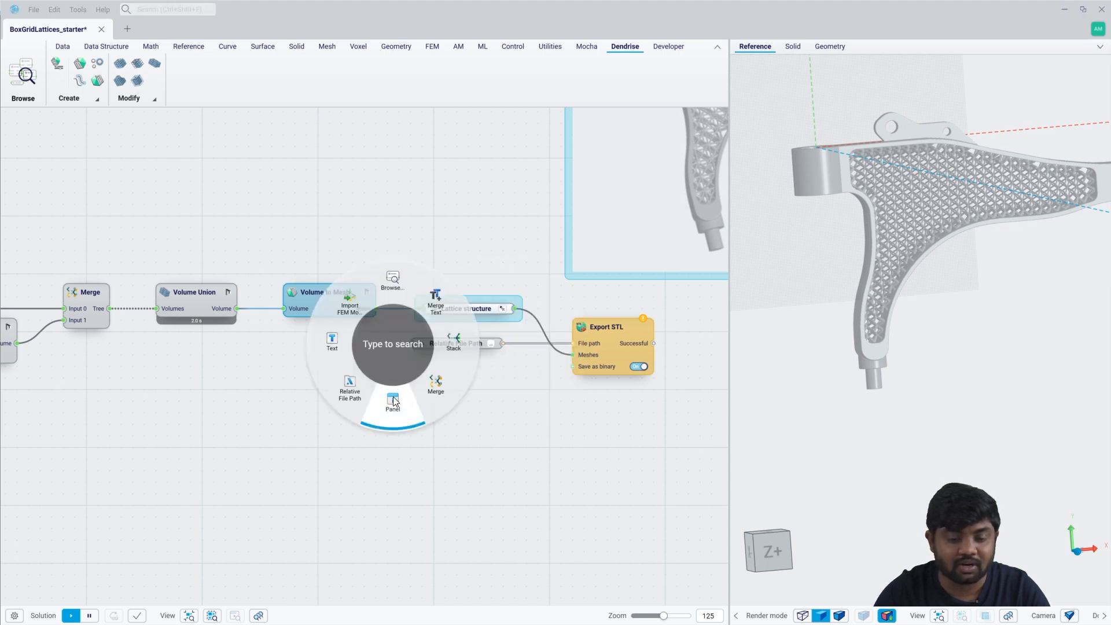
pyautogui.click(393, 397)
pyautogui.write('Su')
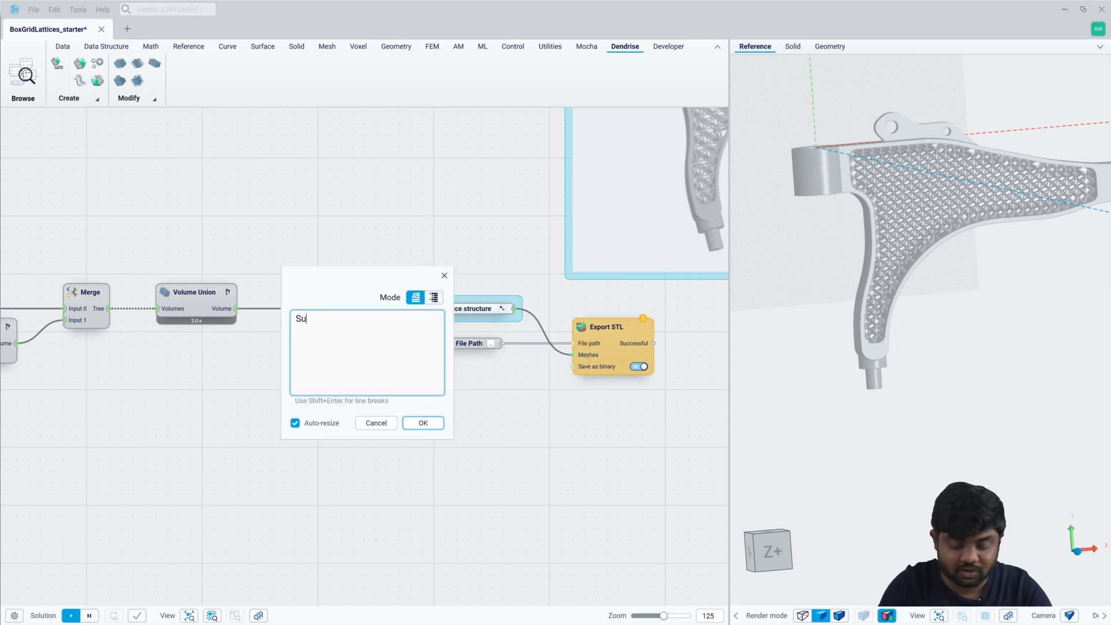
pyautogui.write('spension ')
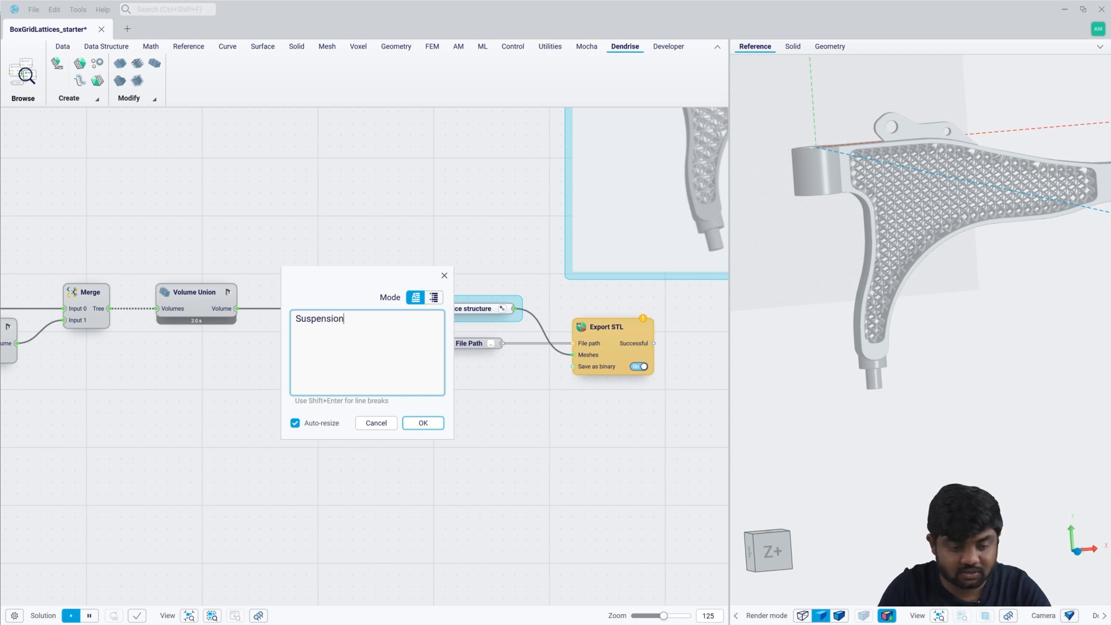
pyautogui.write('Arm.stl')
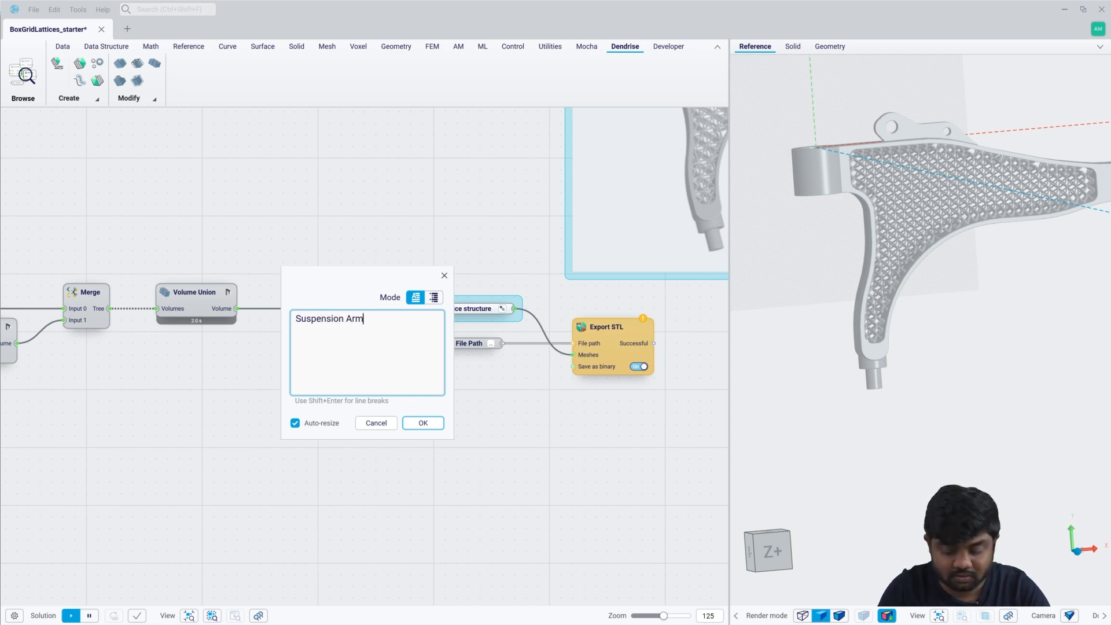
pyautogui.press('Return')
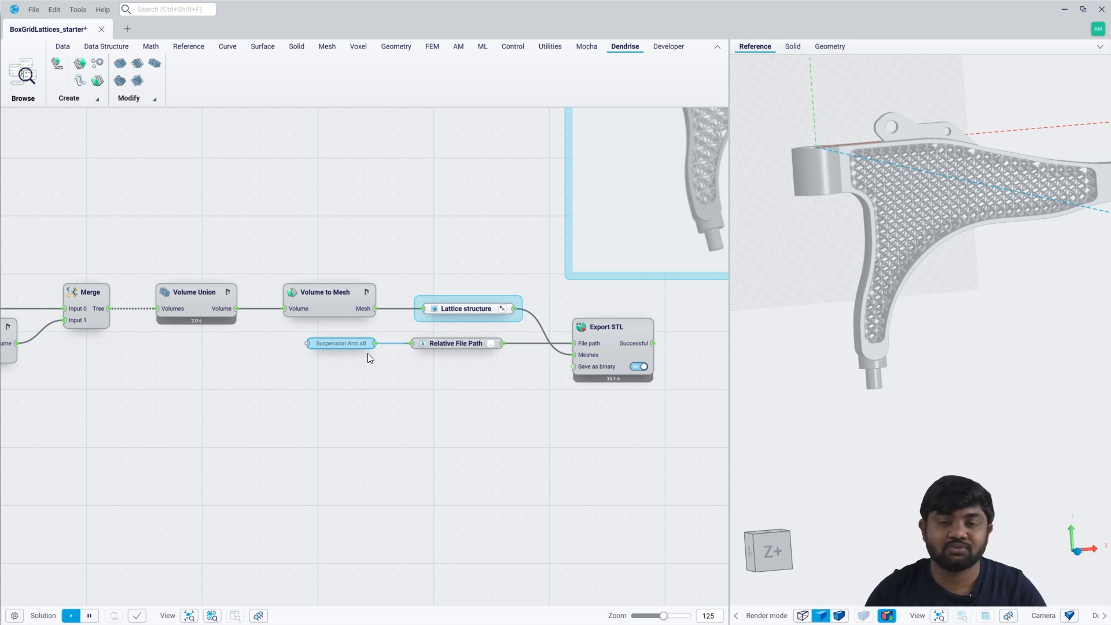
# Go to the saved Extract lattice curves view and review the cell types offered by the Premade Cells component.
pyautogui.click(258, 616)
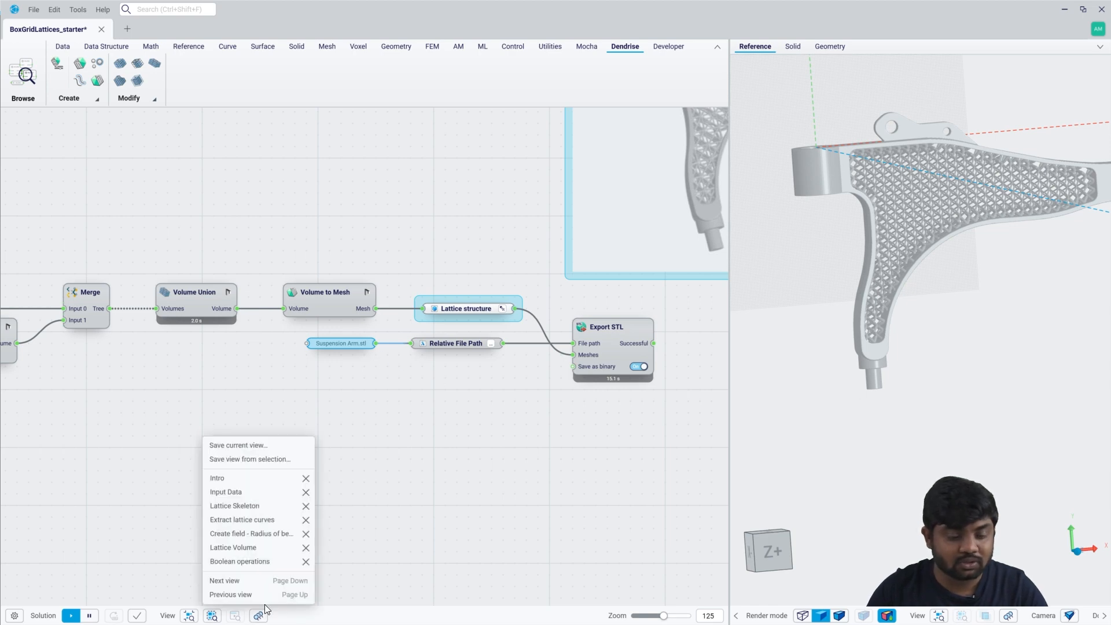
pyautogui.click(253, 519)
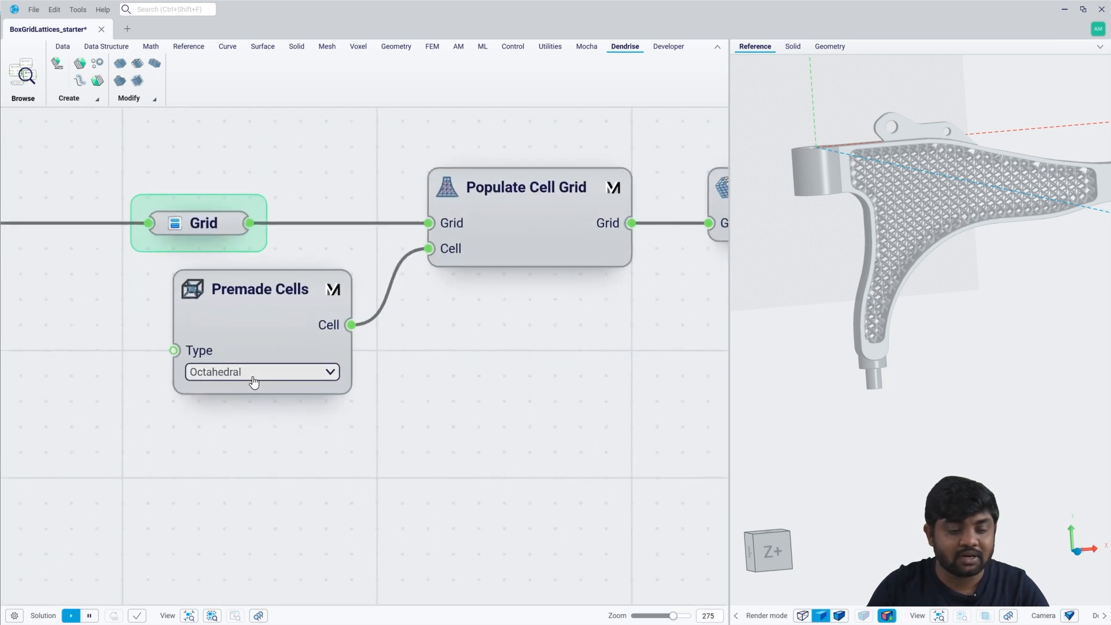
pyautogui.click(254, 374)
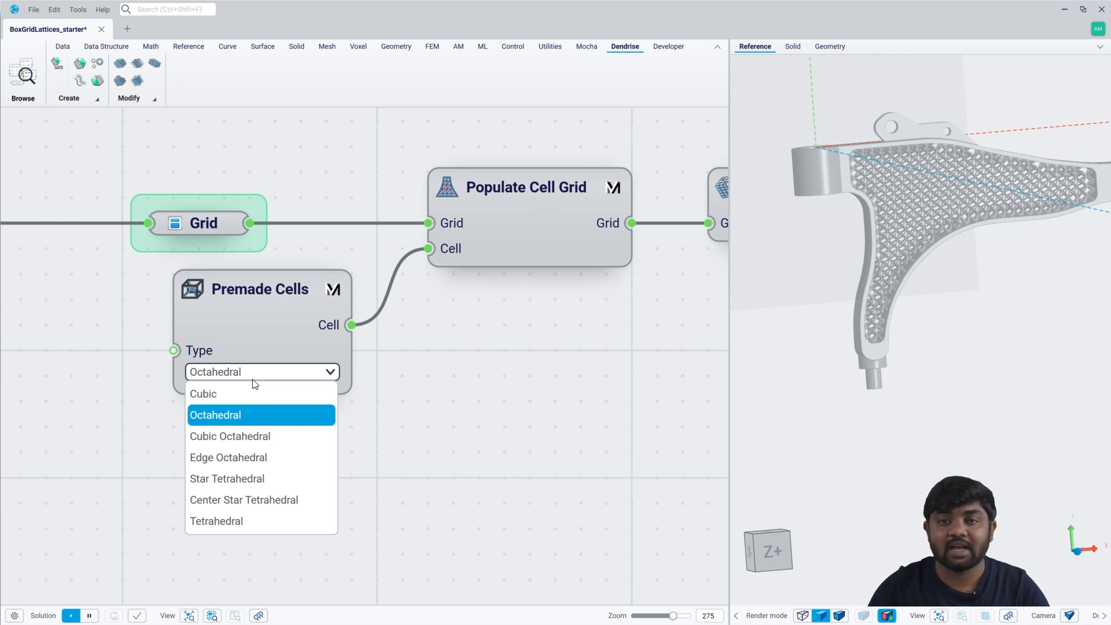
pyautogui.click(467, 496)
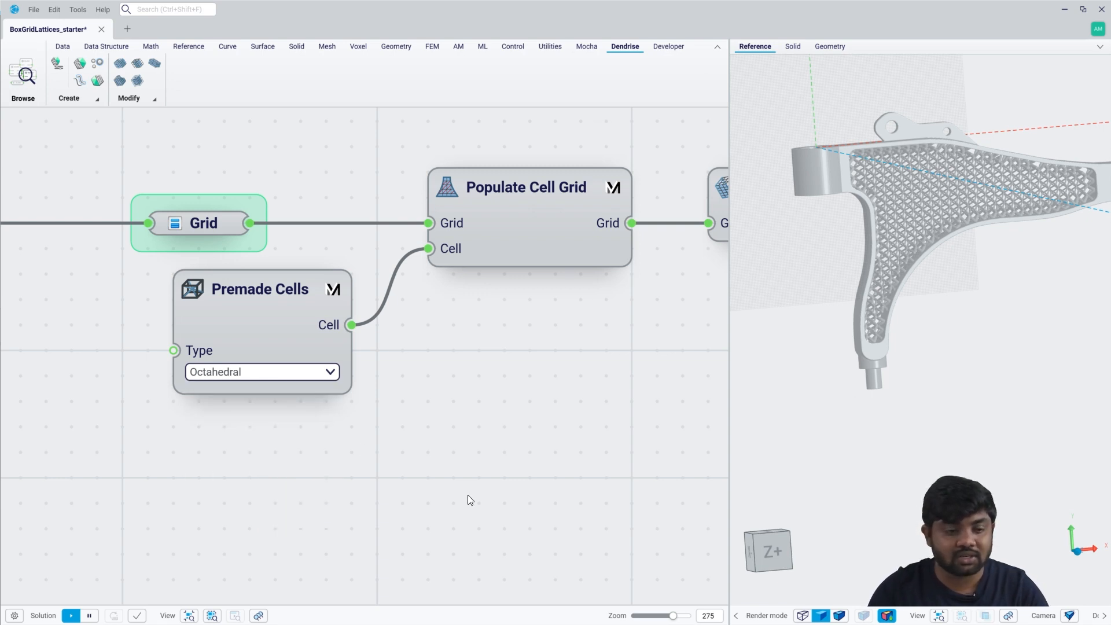
# Place a Create Cubic Unit Cell component, open its example file to view the custom cell workflow, and close the example.
pyautogui.click(587, 51)
pyautogui.click(149, 100)
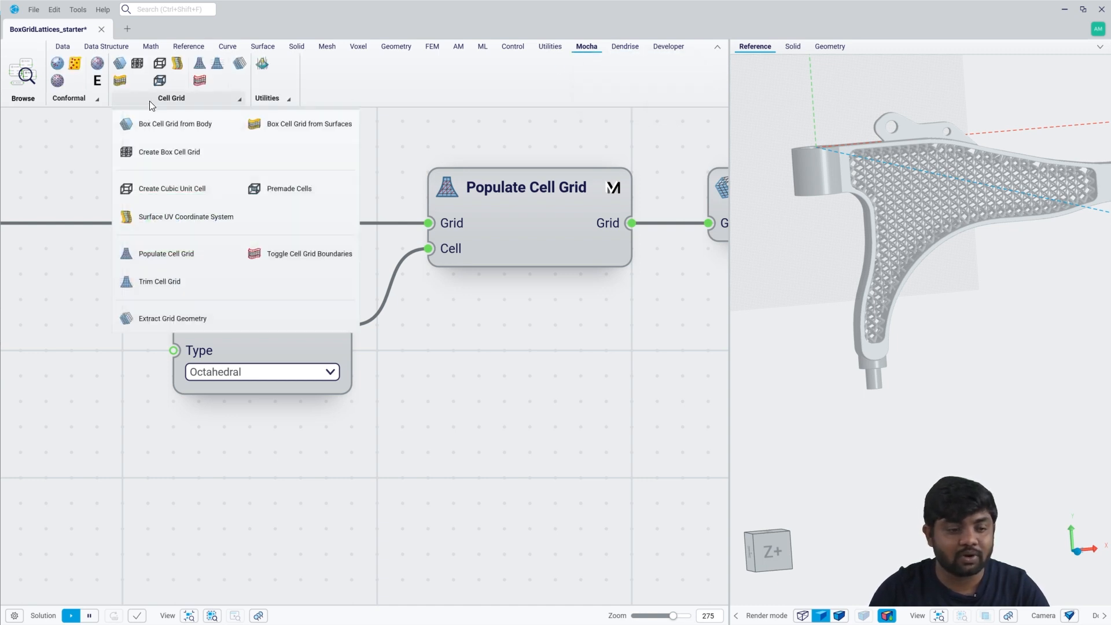
pyautogui.moveTo(194, 186); pyautogui.dragTo(291, 473)
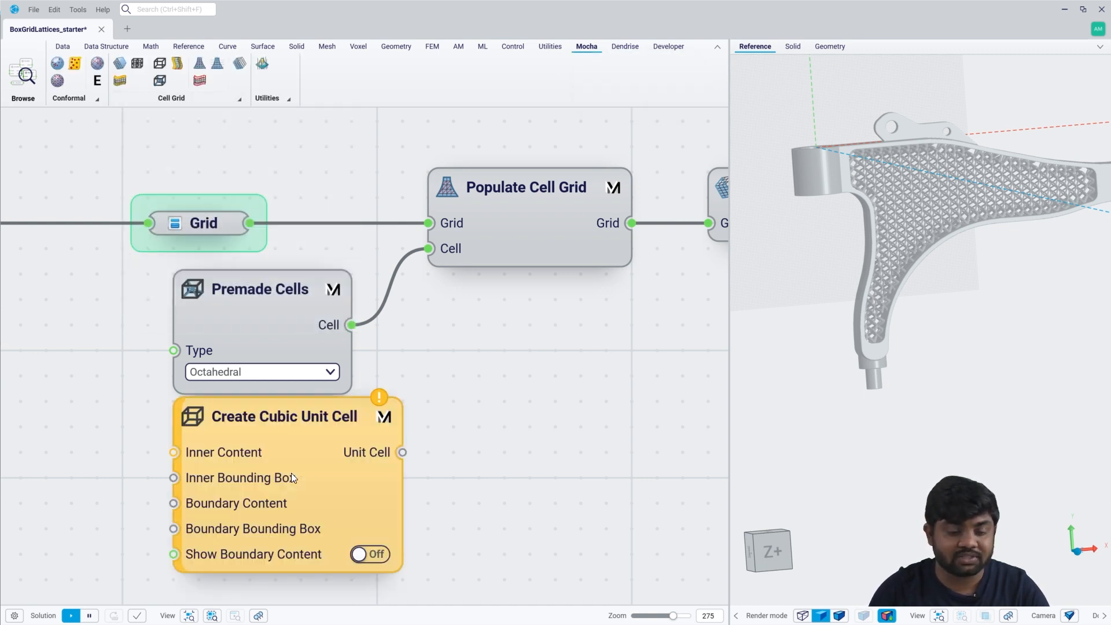
pyautogui.rightClick(294, 447)
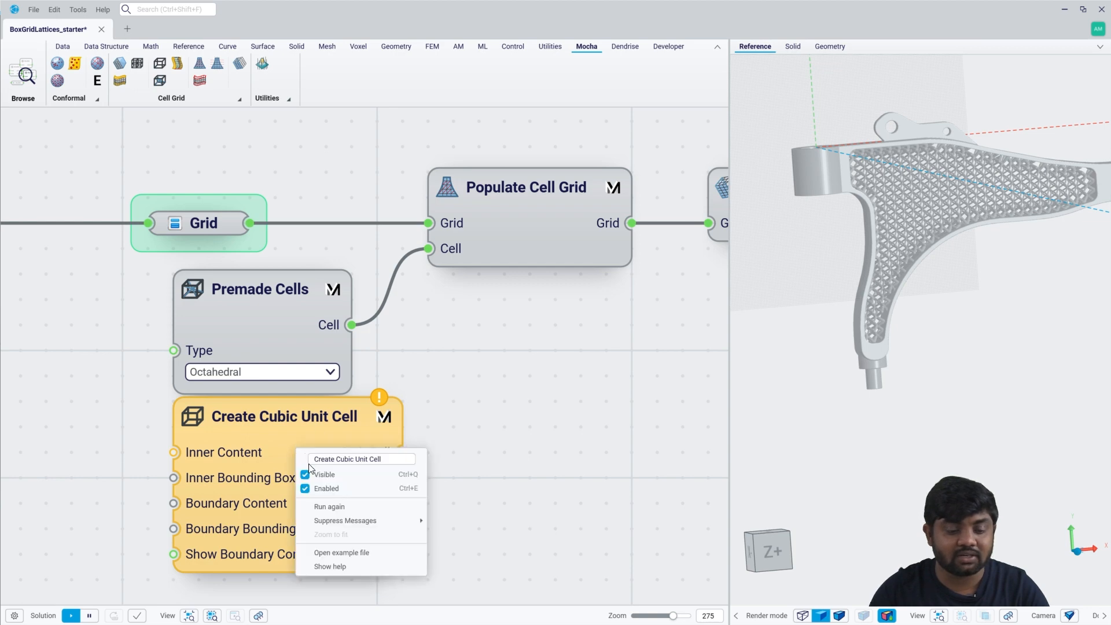
pyautogui.click(341, 553)
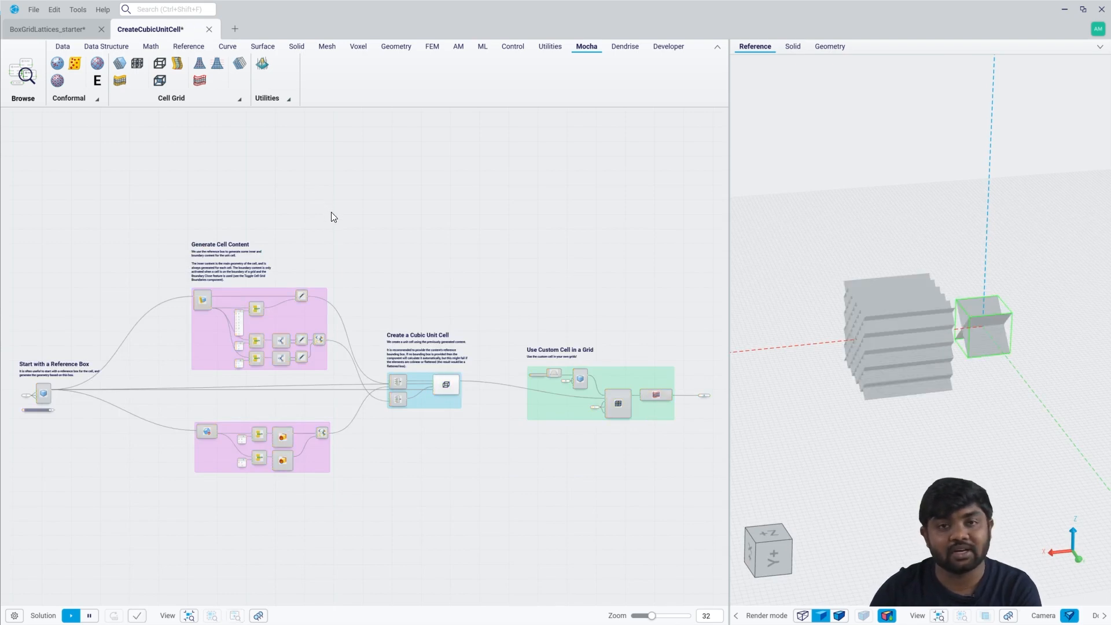
pyautogui.click(209, 29)
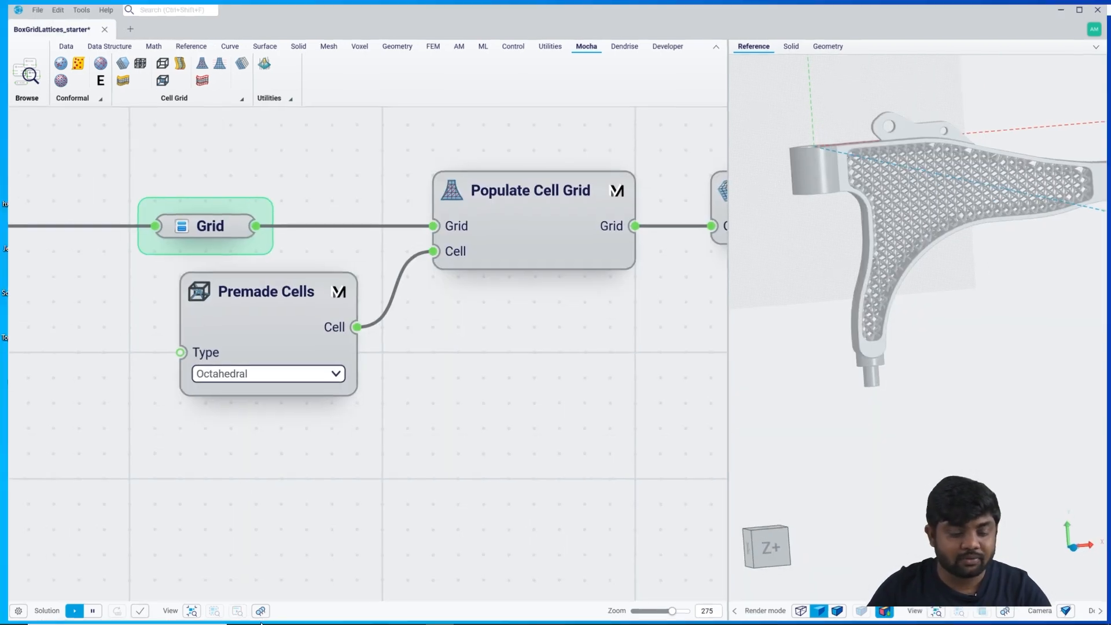
# Go to the saved Lattice Skeleton view and examine the U-size, V-size and W-size inputs of Box Cell Grid from Body.
pyautogui.click(258, 616)
pyautogui.click(240, 507)
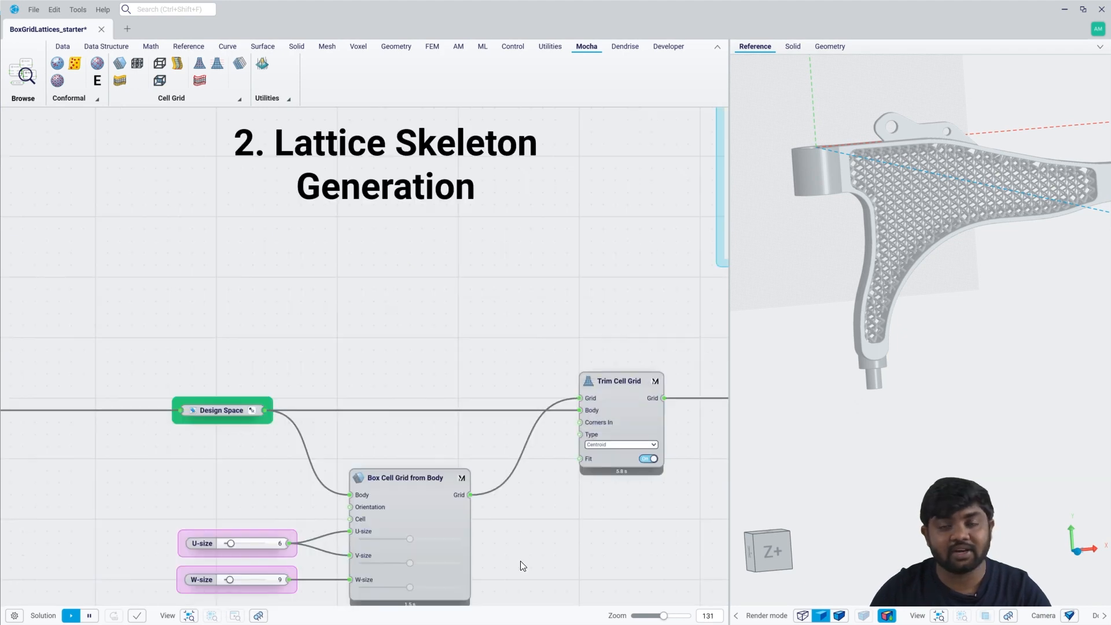
pyautogui.moveTo(514, 540); pyautogui.dragTo(510, 442, button='middle')
pyautogui.scroll(2, 290, 510)
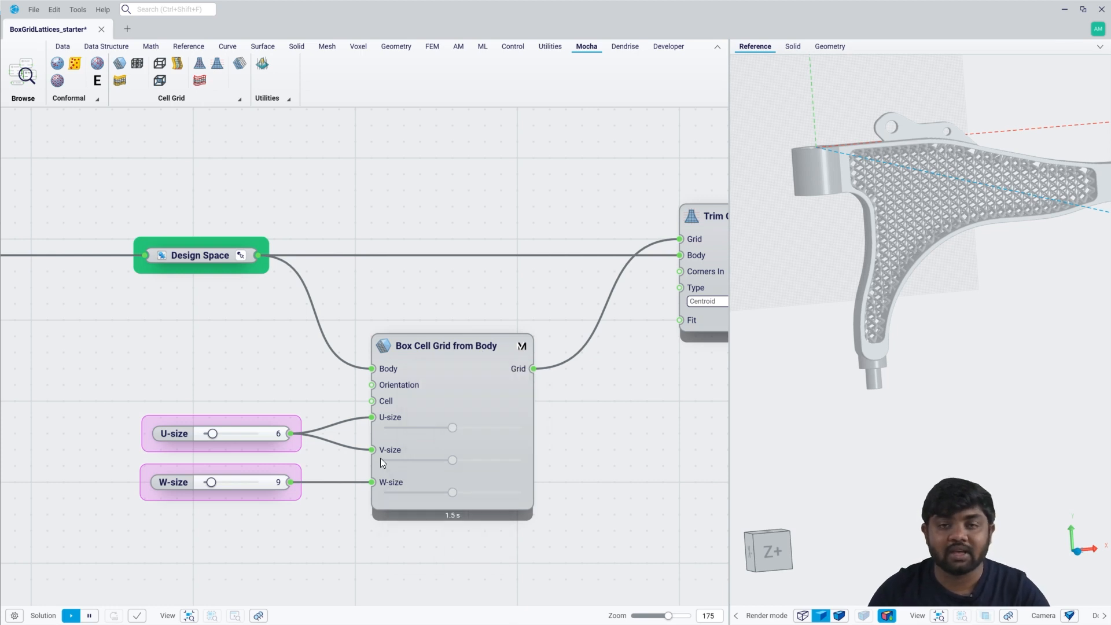
pyautogui.moveTo(385, 442)
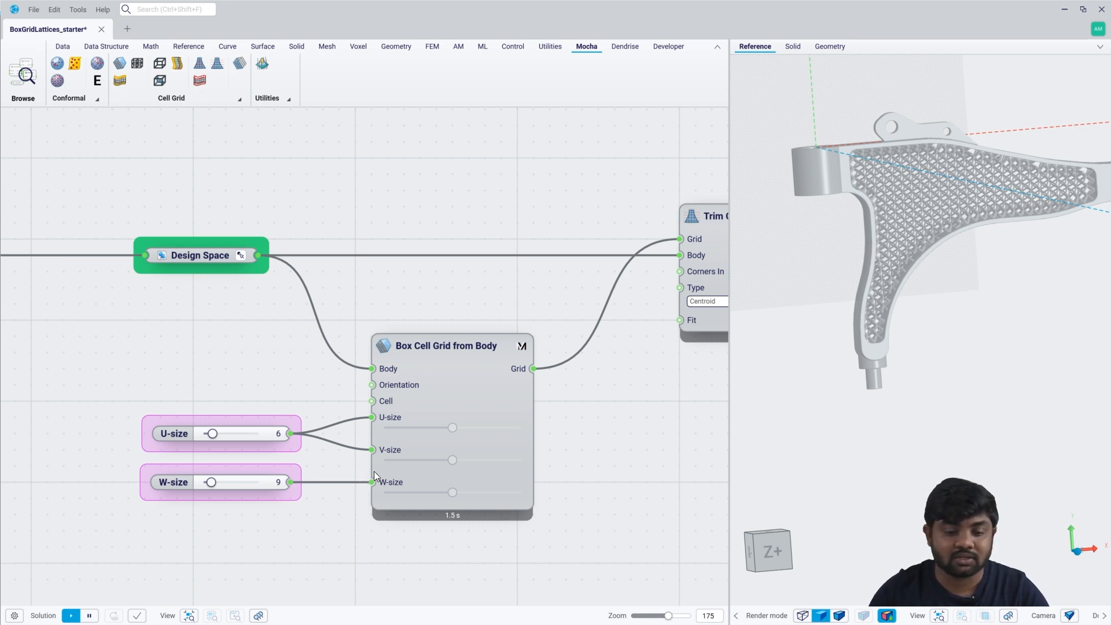
pyautogui.moveTo(380, 468)
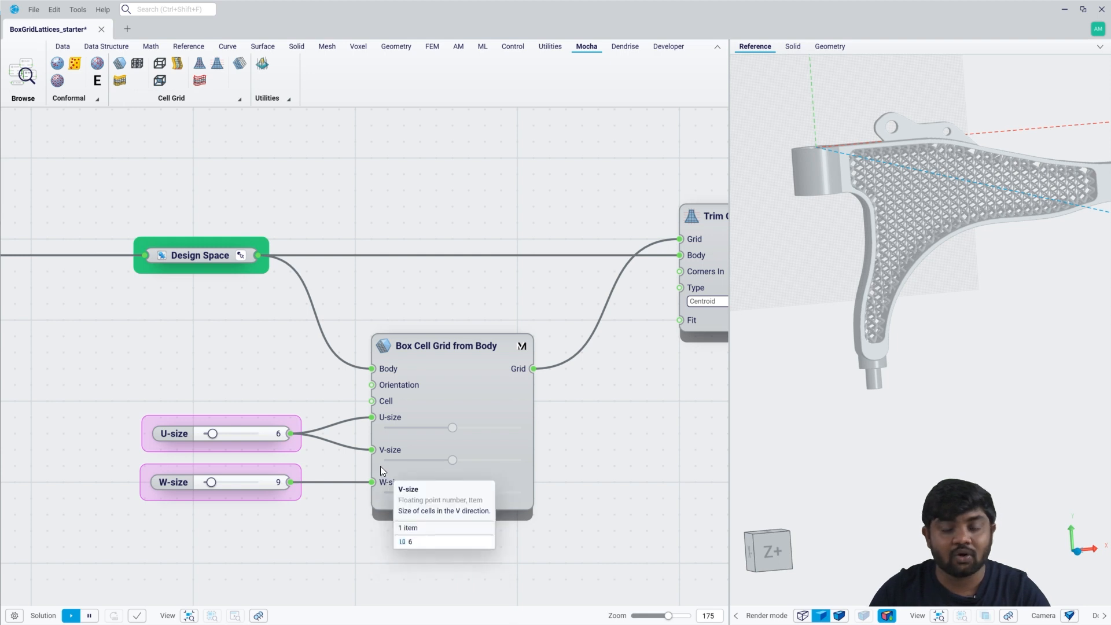
pyautogui.scroll(-2, 365, 463)
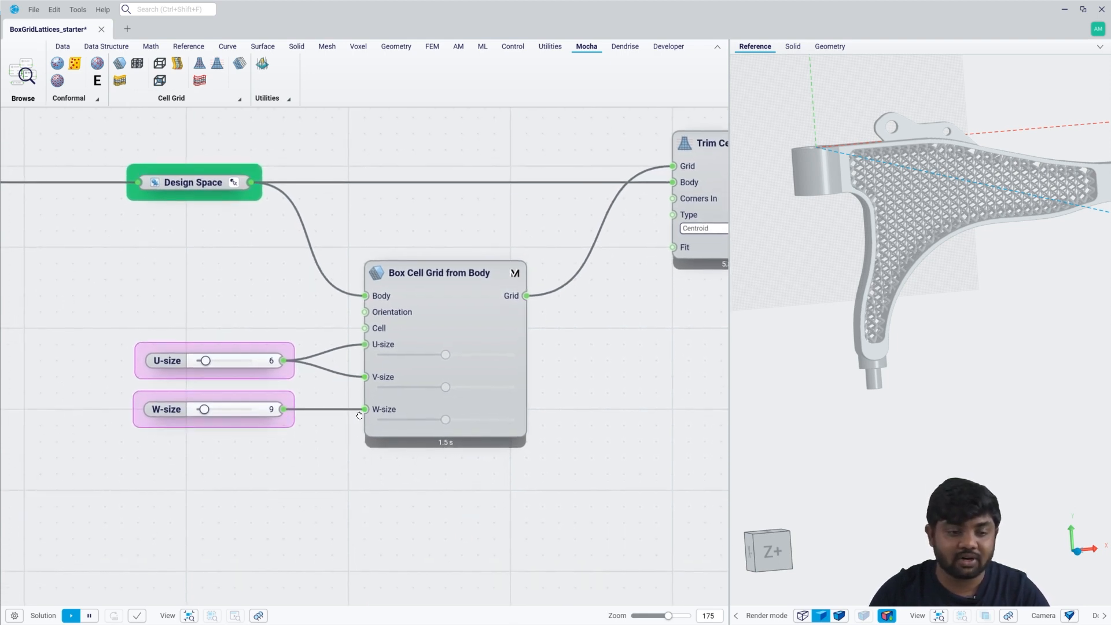
# Place a Create Box Cell Grid component below Box Cell Grid from Body to review its inputs.
pyautogui.click(199, 99)
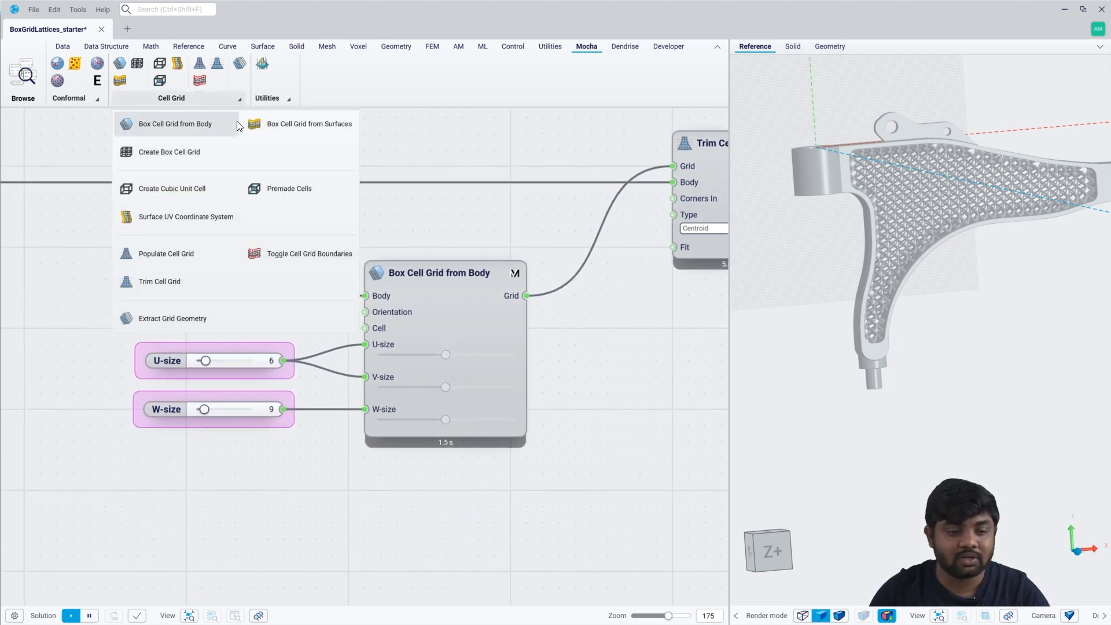
pyautogui.click(189, 152)
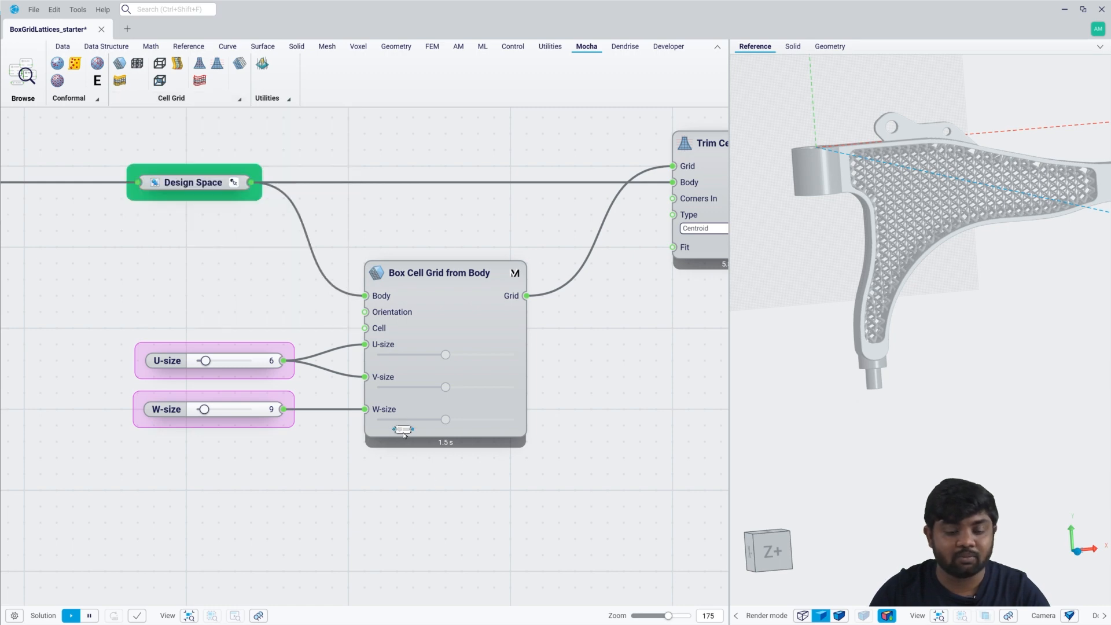
pyautogui.click(424, 531)
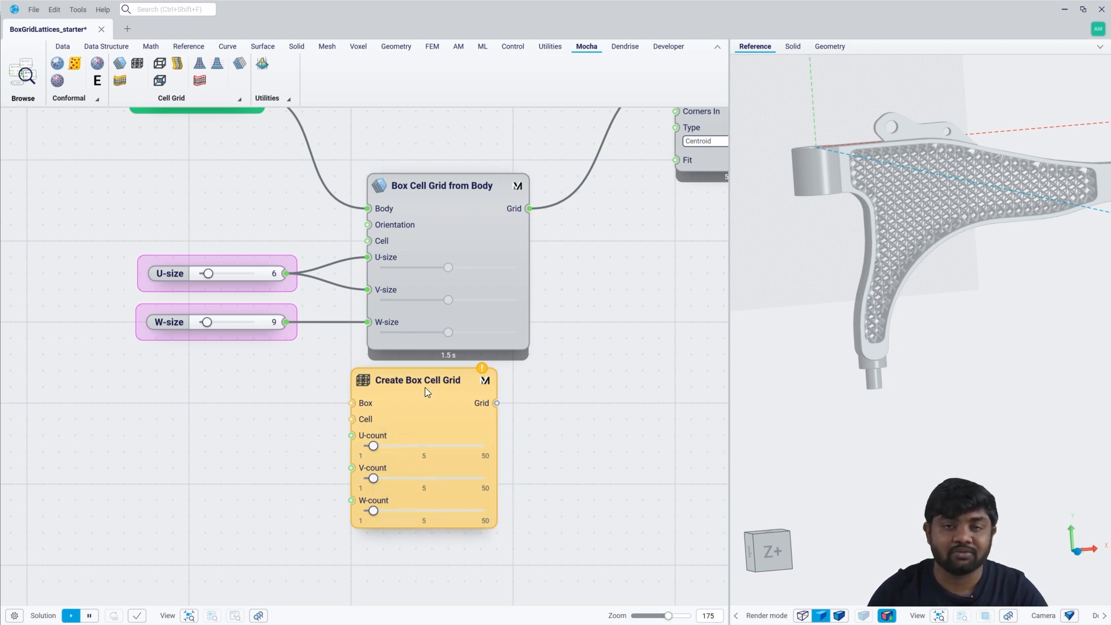
pyautogui.moveTo(425, 389); pyautogui.dragTo(444, 393)
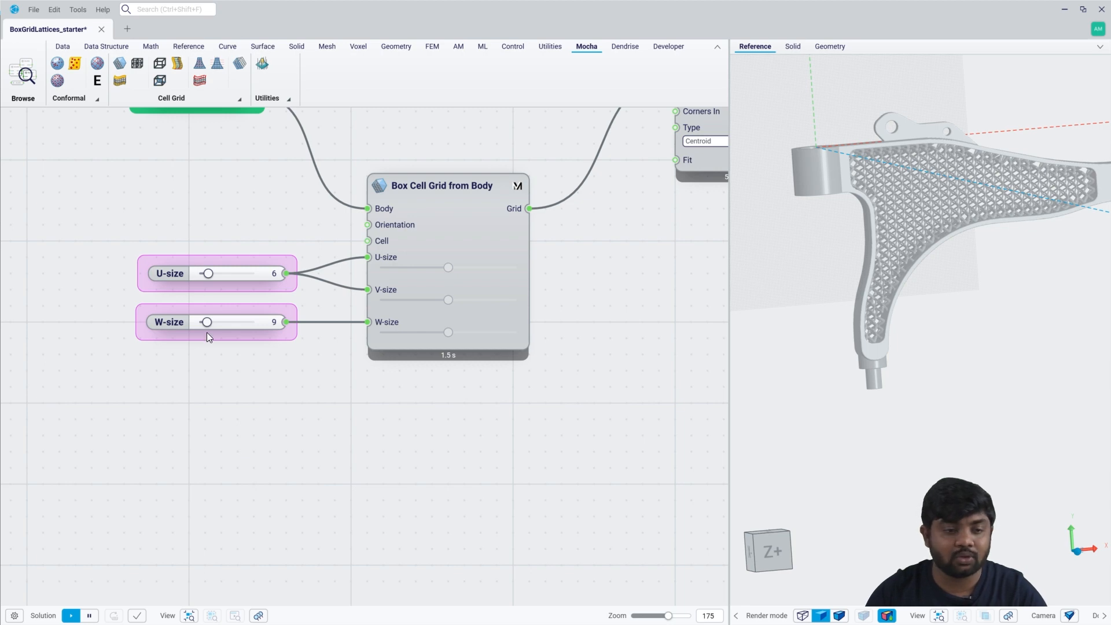
# Place a Box Cell Grid from Surfaces component below Box Cell Grid from Body and open its example file.
pyautogui.click(197, 99)
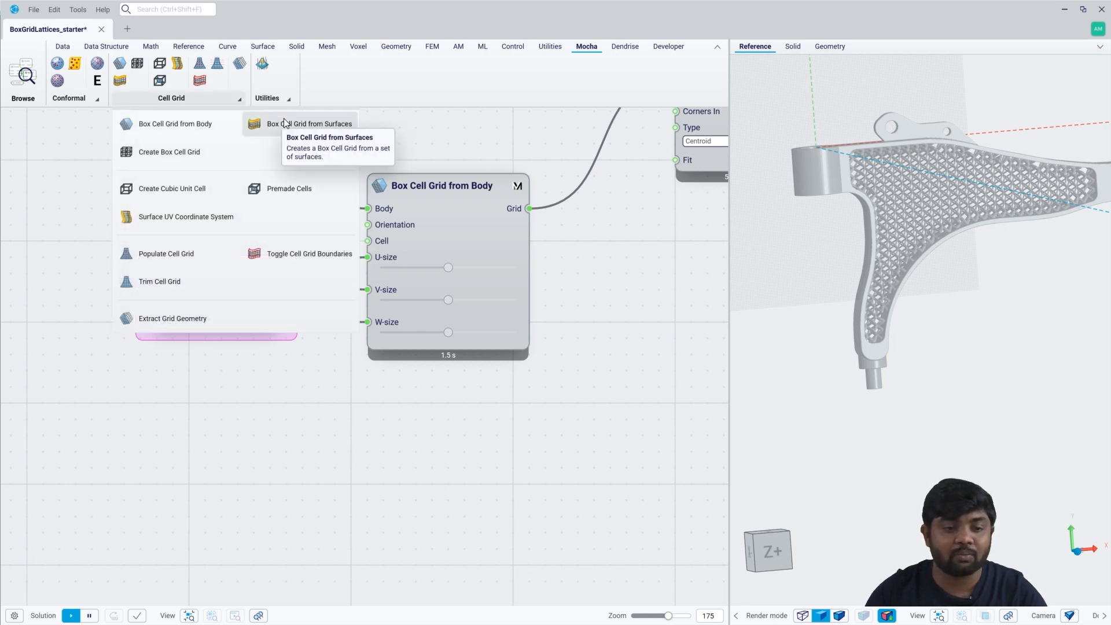
pyautogui.moveTo(283, 125); pyautogui.dragTo(428, 450)
pyautogui.rightClick(422, 410)
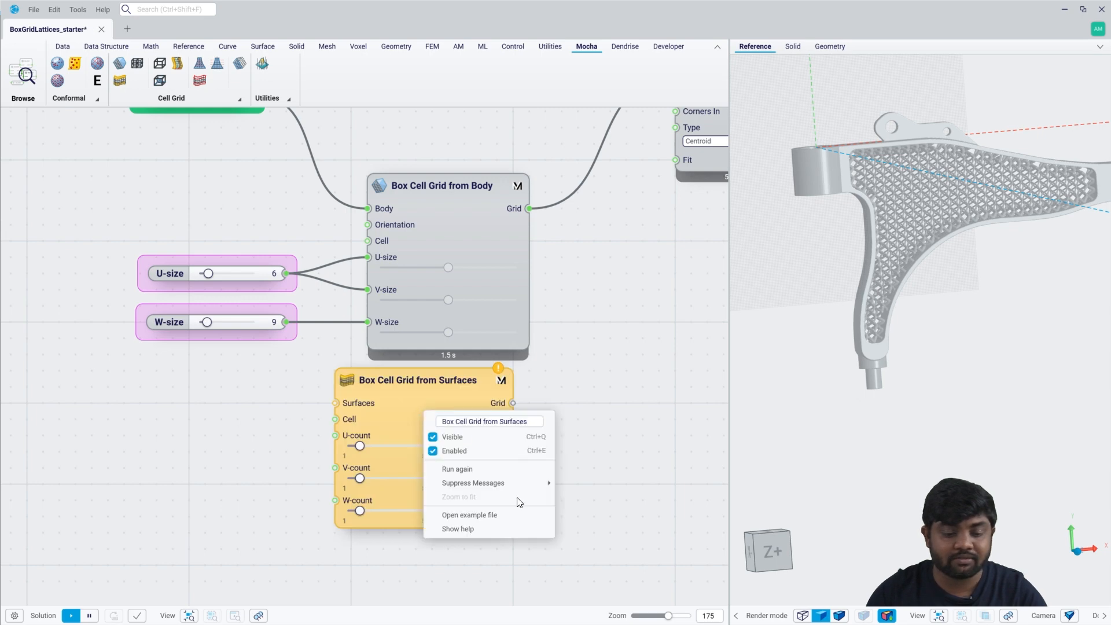
pyautogui.click(480, 513)
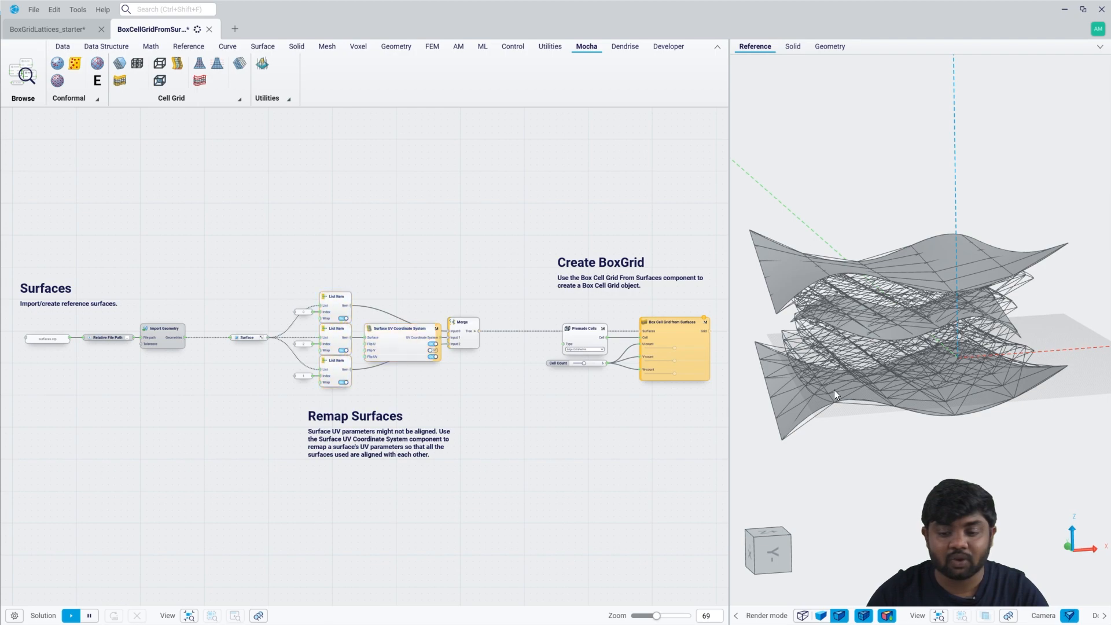
# Examine the example's lattice between surfaces, its Box Cell Grid from Surfaces component and the Geometry output of Extract Grid Geometry.
pyautogui.moveTo(835, 390)
pyautogui.mouseDown(button='middle')
pyautogui.moveTo(825, 364)
pyautogui.moveTo(830, 385)
pyautogui.mouseUp(button='middle')
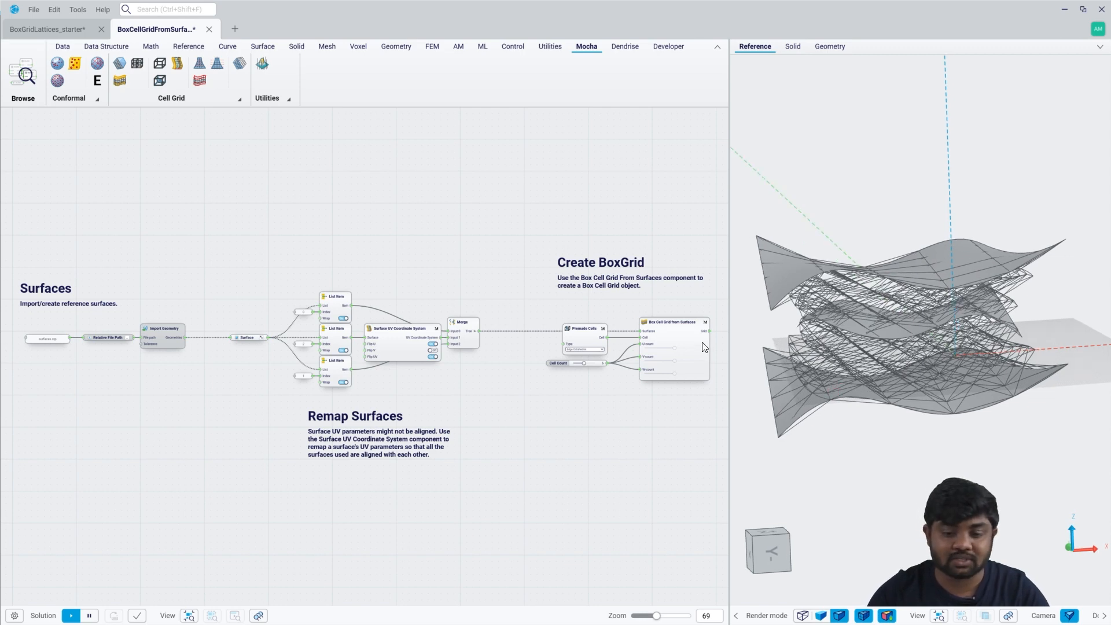
pyautogui.scroll(5, 706, 348)
pyautogui.click(483, 304)
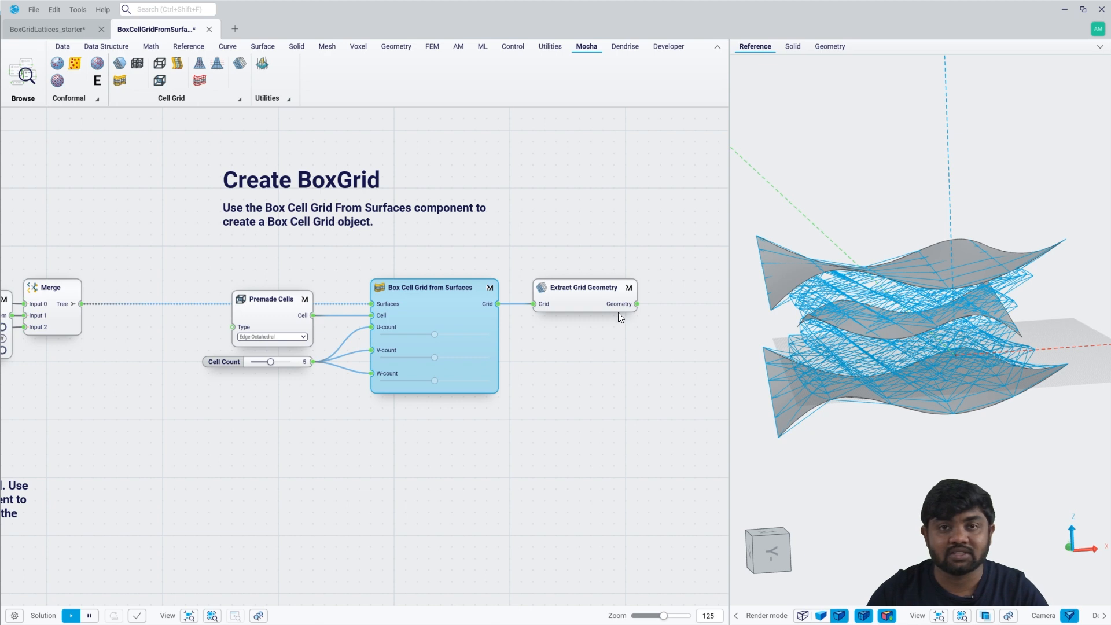
pyautogui.moveTo(618, 304)
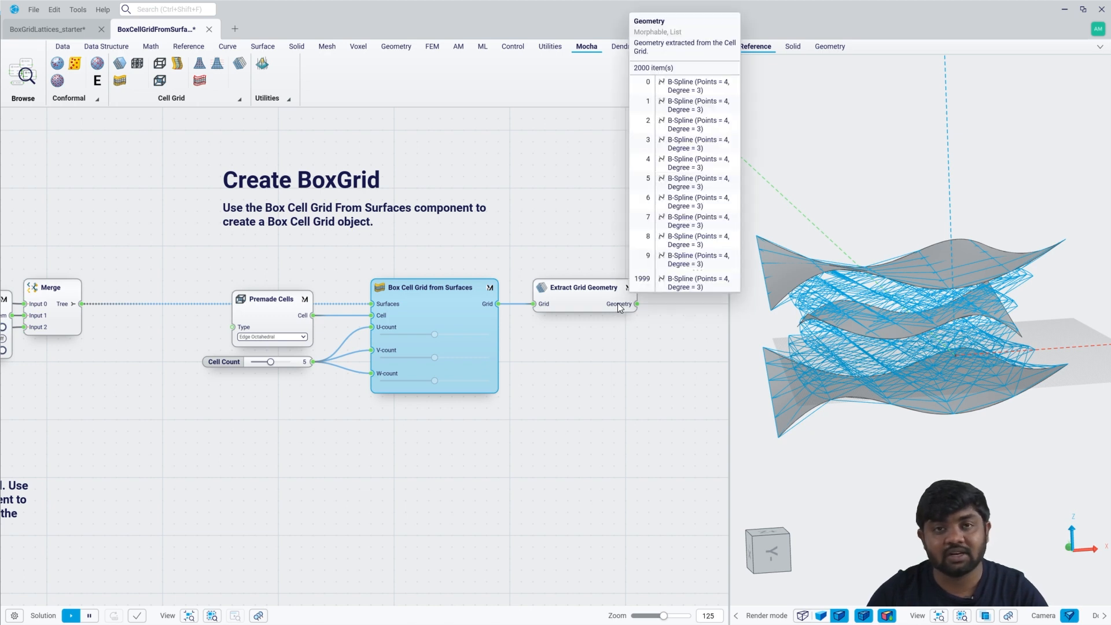